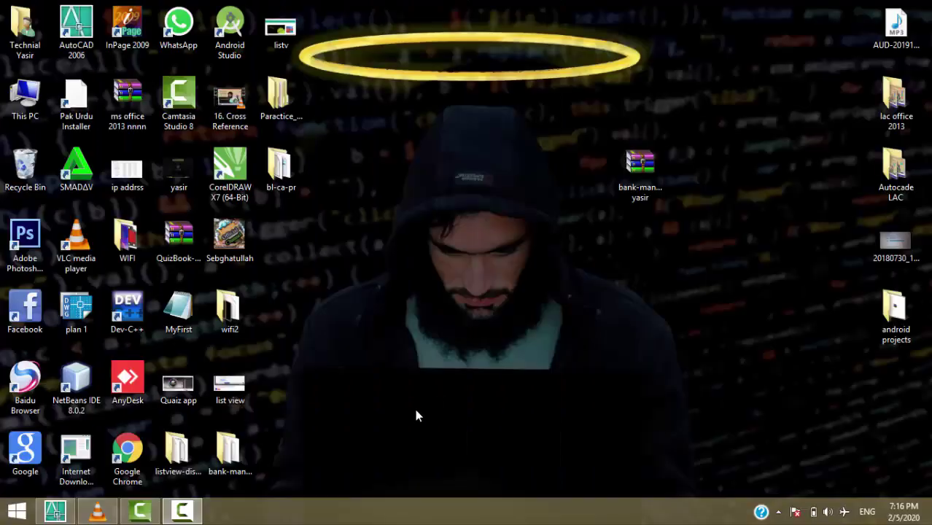
- Restore the AutoCAD 2006 window showing plan 1.dwg from the taskbar
{"action": "left_click", "coordinate": [55, 510]}
{"action": "scroll", "coordinate": [472, 196], "scroll_direction": "down", "scroll_amount": 4}
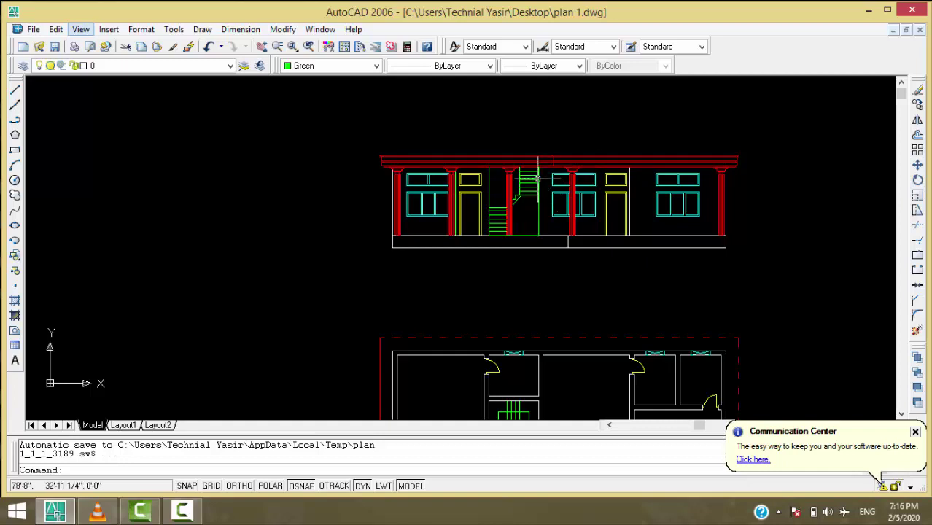
{"action": "scroll", "coordinate": [537, 178], "scroll_direction": "up", "scroll_amount": 2}
{"action": "scroll", "coordinate": [537, 176], "scroll_direction": "up", "scroll_amount": 1}
{"action": "scroll", "coordinate": [539, 175], "scroll_direction": "up", "scroll_amount": 1}
{"action": "scroll", "coordinate": [541, 173], "scroll_direction": "down", "scroll_amount": 3}
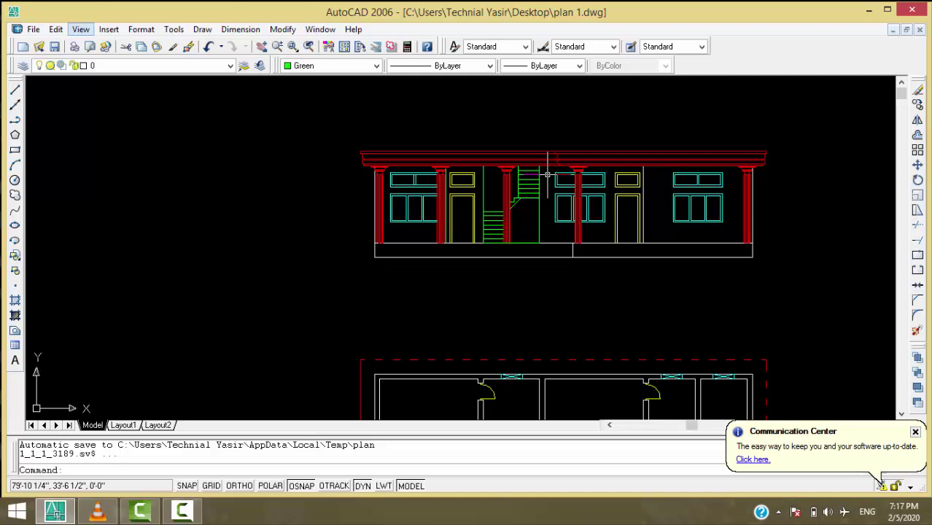
{"action": "scroll", "coordinate": [551, 175], "scroll_direction": "down", "scroll_amount": 4}
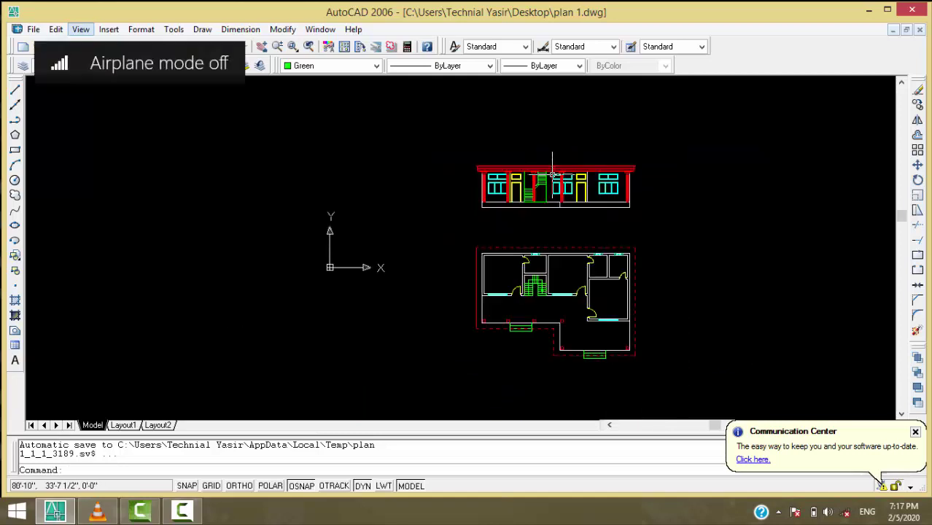
{"action": "scroll", "coordinate": [480, 156], "scroll_direction": "up", "scroll_amount": 1}
{"action": "scroll", "coordinate": [483, 154], "scroll_direction": "up", "scroll_amount": 4}
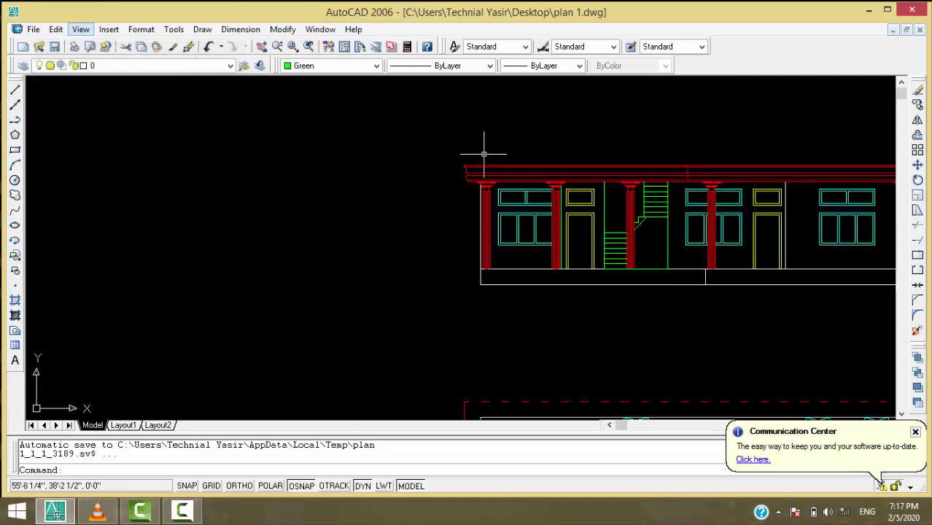
{"action": "scroll", "coordinate": [484, 161], "scroll_direction": "up", "scroll_amount": 1}
{"action": "scroll", "coordinate": [487, 169], "scroll_direction": "up", "scroll_amount": 3}
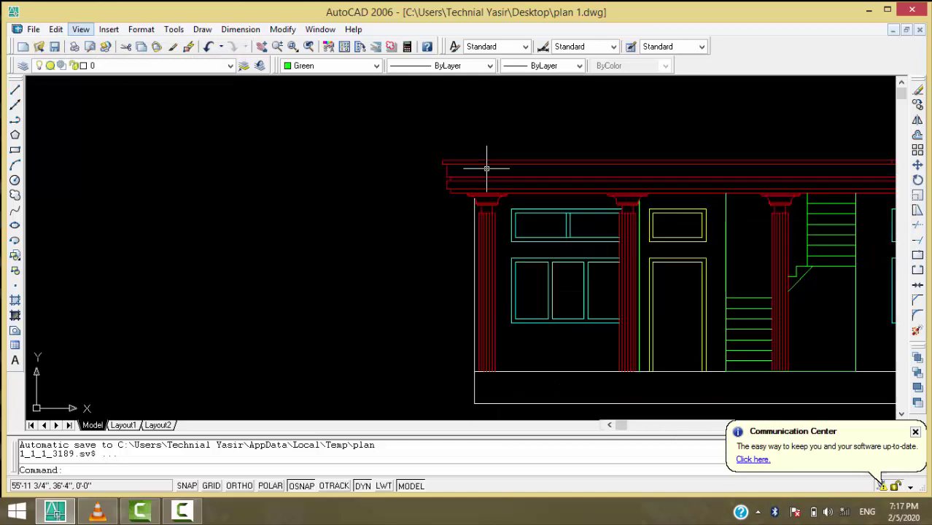
{"action": "scroll", "coordinate": [484, 166], "scroll_direction": "up", "scroll_amount": 1}
{"action": "scroll", "coordinate": [484, 166], "scroll_direction": "up", "scroll_amount": 1}
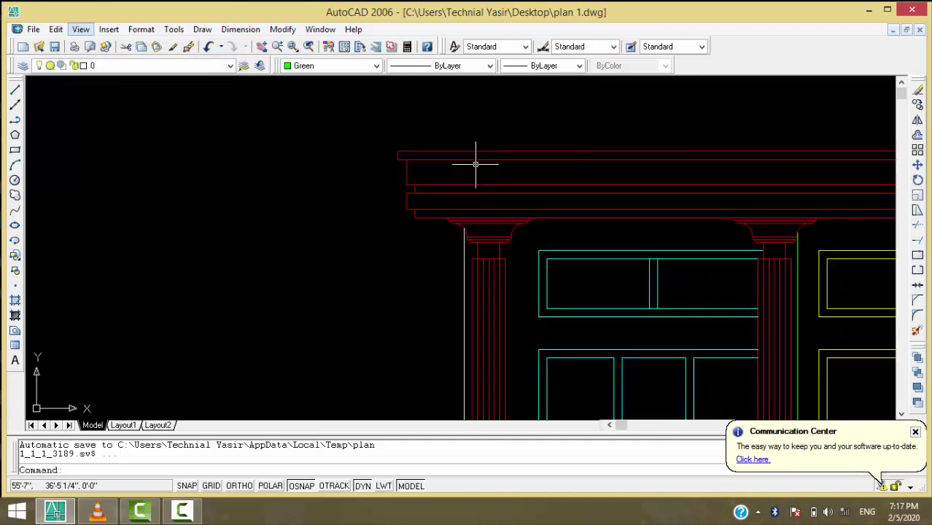
{"action": "scroll", "coordinate": [474, 163], "scroll_direction": "down", "scroll_amount": 4}
{"action": "scroll", "coordinate": [466, 161], "scroll_direction": "down", "scroll_amount": 2}
{"action": "scroll", "coordinate": [470, 162], "scroll_direction": "down", "scroll_amount": 2}
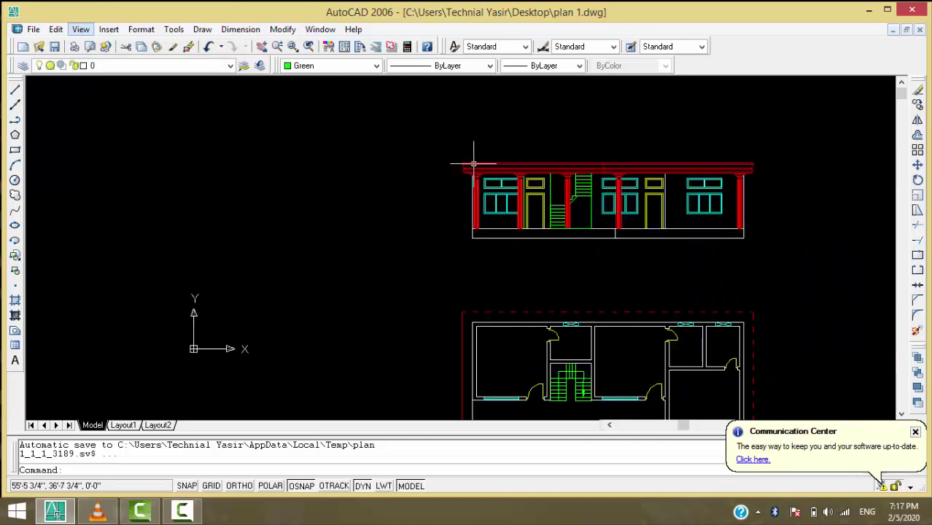
- Copy the whole front elevation straight up with Ortho on, placing it above the original
{"action": "left_click", "coordinate": [390, 131]}
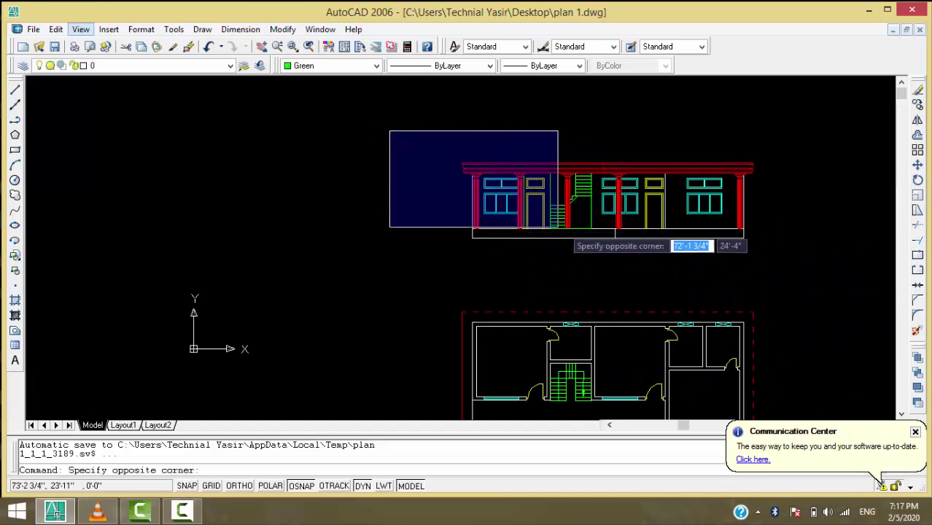
{"action": "left_click", "coordinate": [793, 283]}
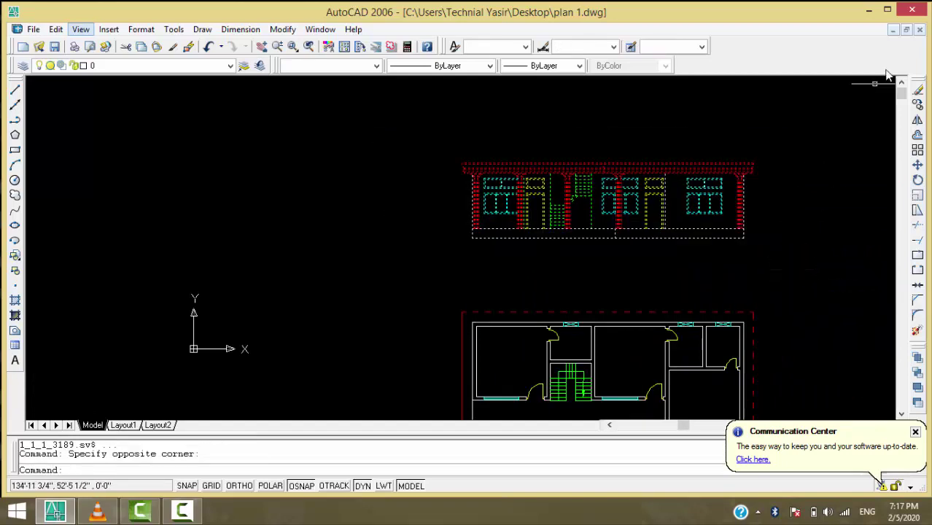
{"action": "left_click", "coordinate": [917, 104]}
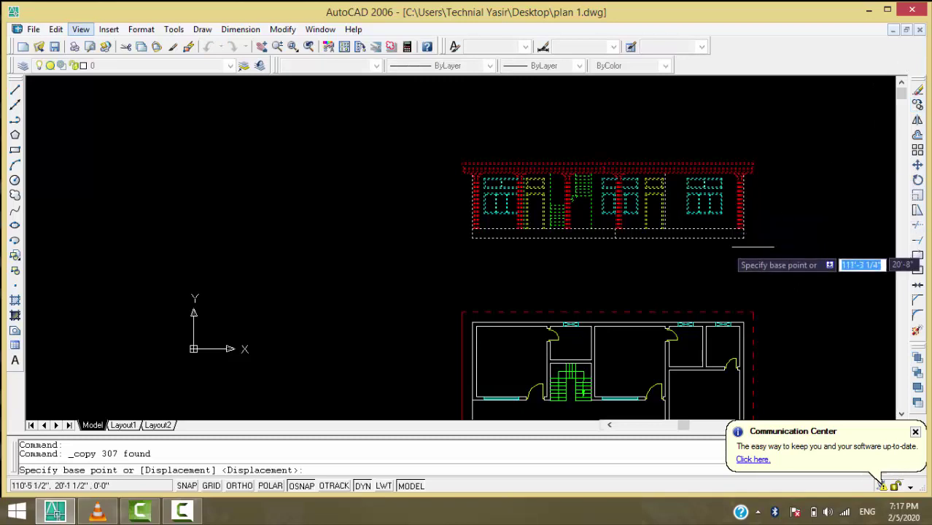
{"action": "left_click", "coordinate": [831, 275]}
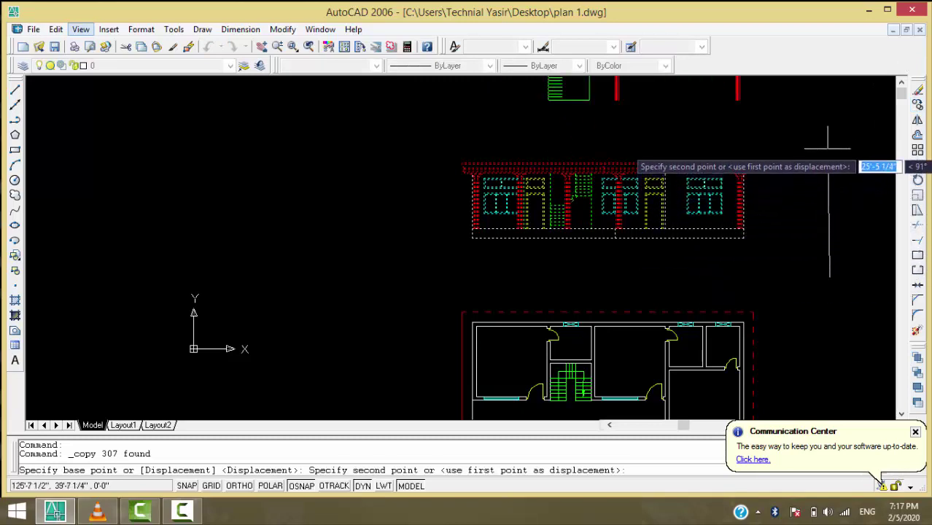
{"action": "key", "text": "F8"}
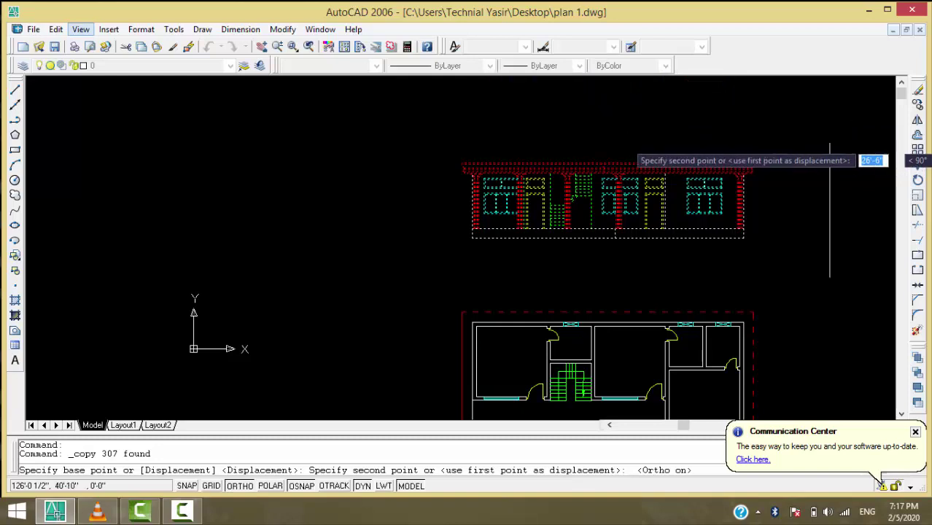
{"action": "left_click", "coordinate": [825, 141]}
{"action": "key", "text": "Return"}
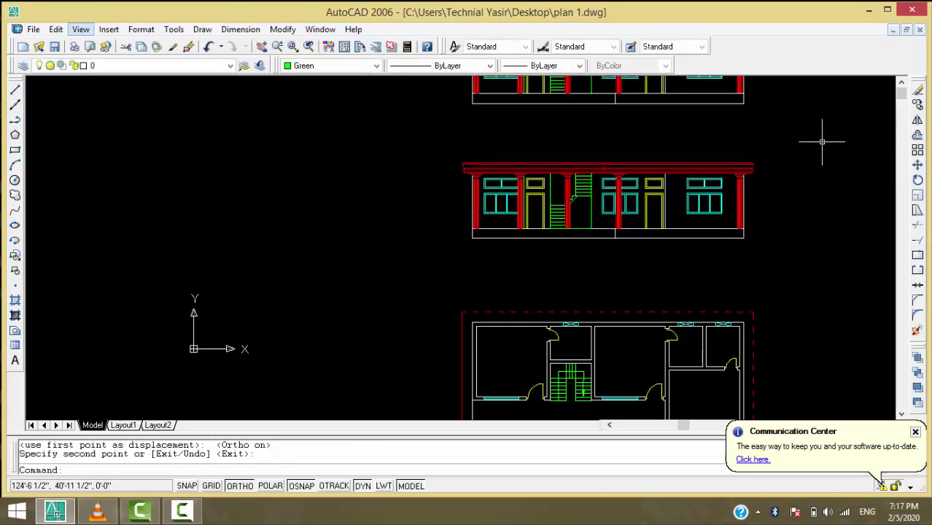
{"action": "scroll", "coordinate": [823, 175], "scroll_direction": "down", "scroll_amount": 2}
{"action": "scroll", "coordinate": [845, 132], "scroll_direction": "up", "scroll_amount": 2}
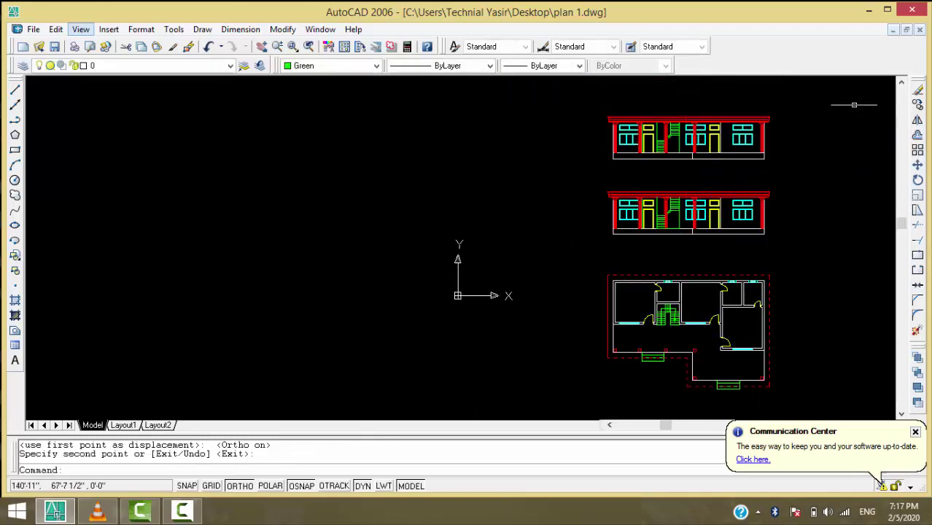
{"action": "scroll", "coordinate": [854, 104], "scroll_direction": "up", "scroll_amount": 2}
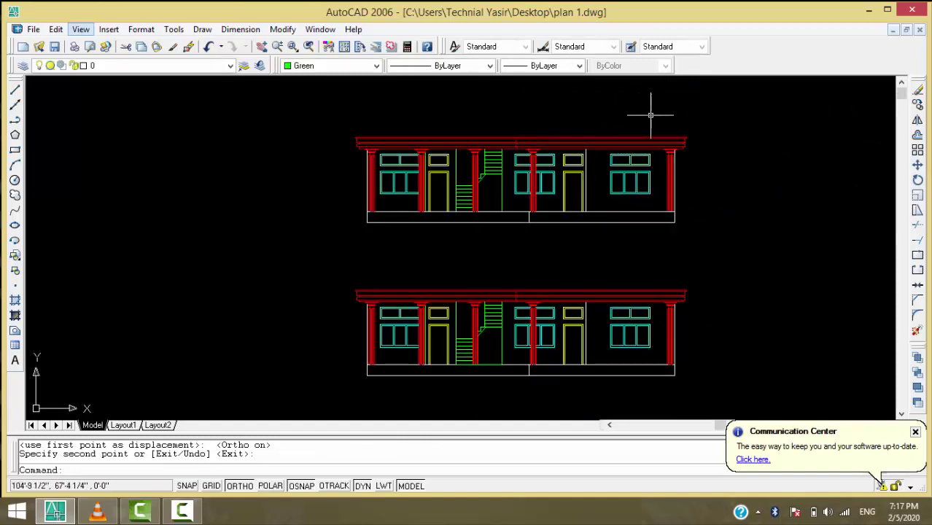
- Zoom to the cornice's right end and copy its stepped lines in place
{"action": "scroll", "coordinate": [678, 124], "scroll_direction": "up", "scroll_amount": 2}
{"action": "scroll", "coordinate": [701, 135], "scroll_direction": "up", "scroll_amount": 3}
{"action": "scroll", "coordinate": [692, 131], "scroll_direction": "up", "scroll_amount": 2}
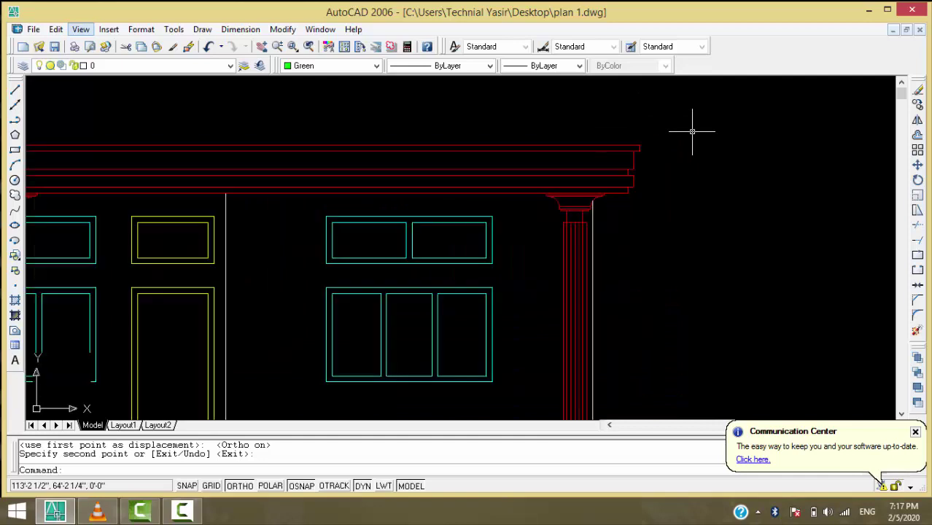
{"action": "scroll", "coordinate": [691, 131], "scroll_direction": "up", "scroll_amount": 1}
{"action": "scroll", "coordinate": [636, 158], "scroll_direction": "up", "scroll_amount": 1}
{"action": "scroll", "coordinate": [620, 179], "scroll_direction": "up", "scroll_amount": 1}
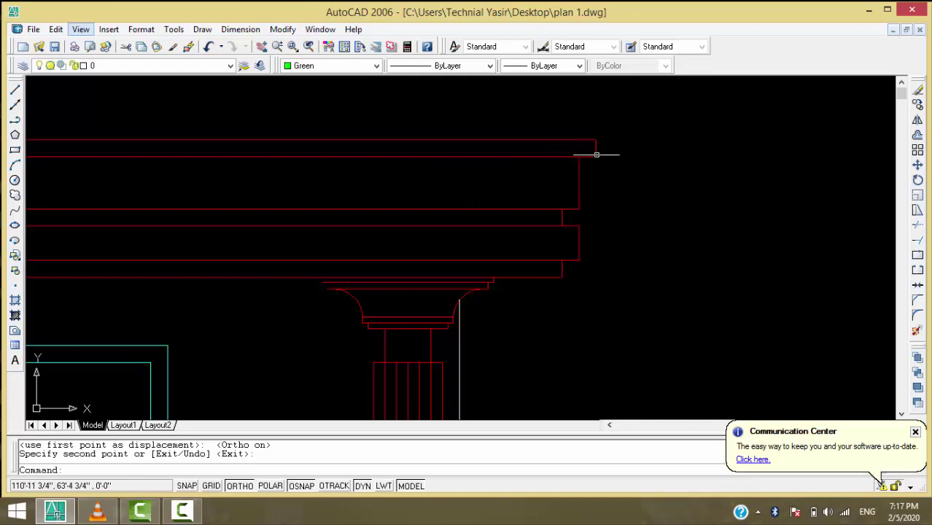
{"action": "left_click", "coordinate": [620, 131]}
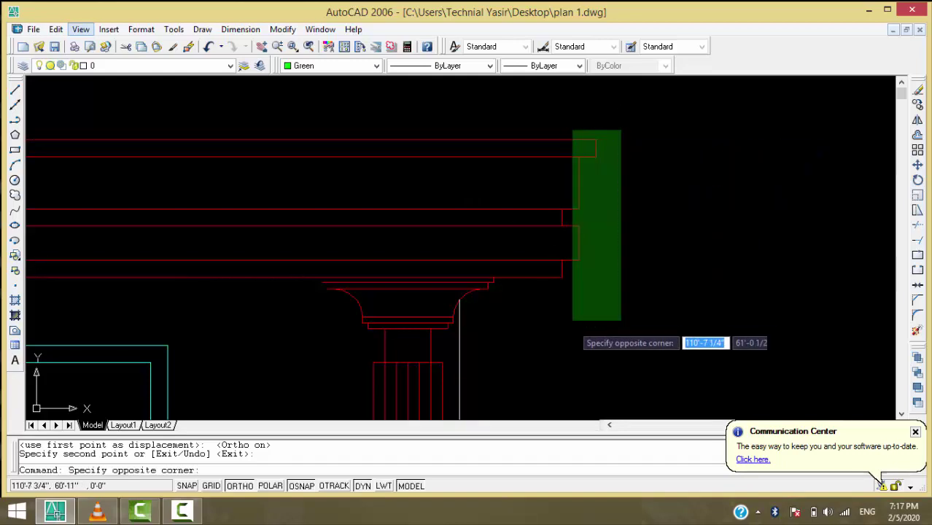
{"action": "left_click", "coordinate": [550, 347]}
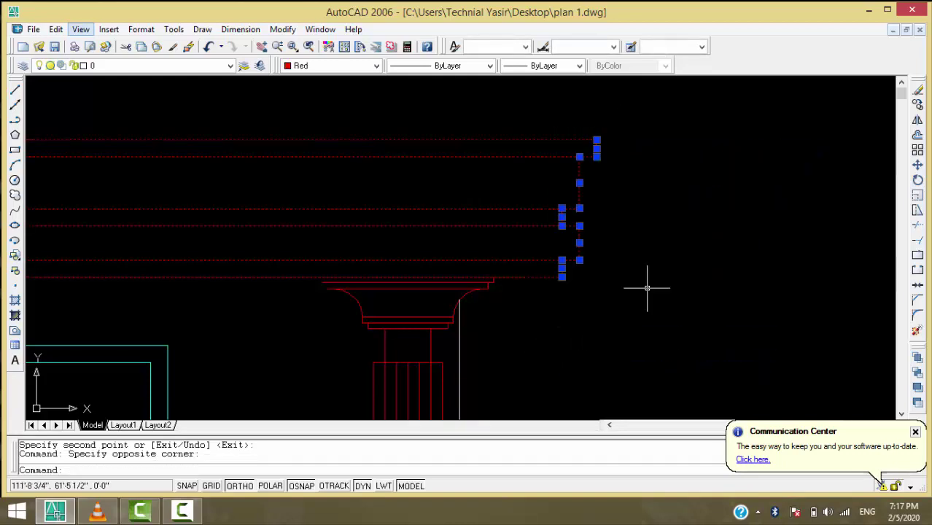
{"action": "type", "text": "co"}
{"action": "key", "text": "Return"}
{"action": "key", "text": "Return"}
{"action": "key", "text": "Return"}
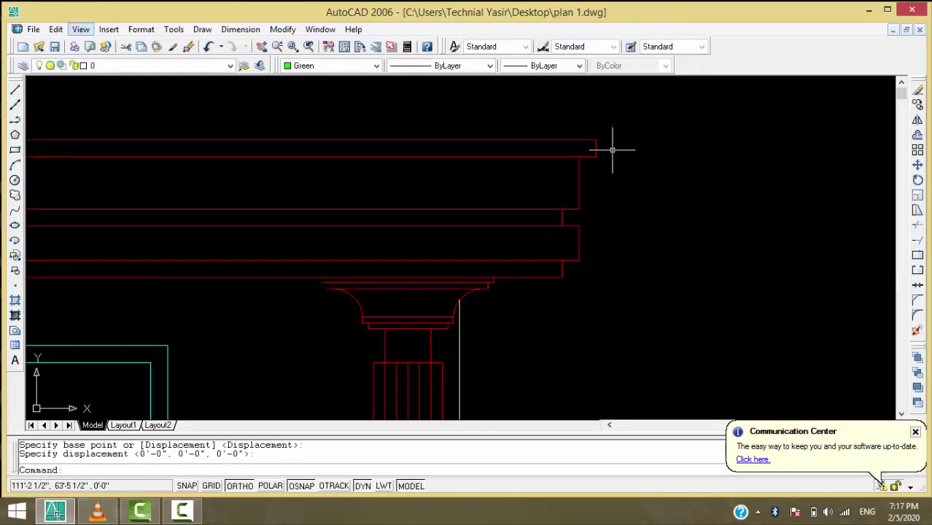
- Erase the eighteen stepped cornice lines, leaving only the top edge and capital
{"action": "left_click", "coordinate": [611, 148]}
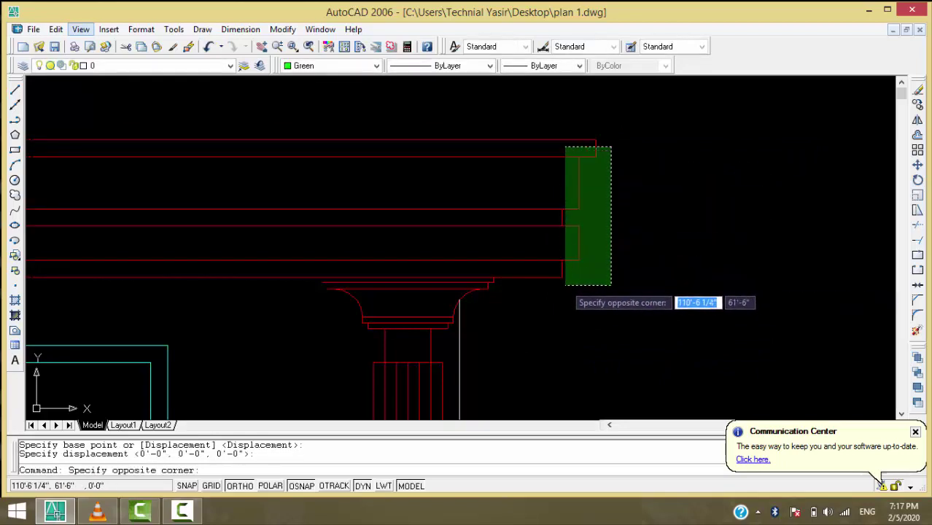
{"action": "left_click", "coordinate": [556, 287]}
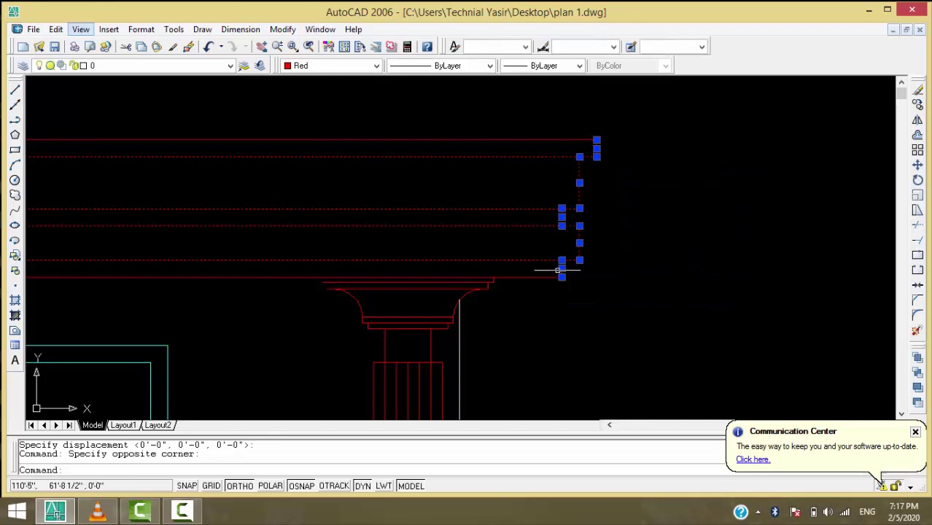
{"action": "key", "text": "Delete"}
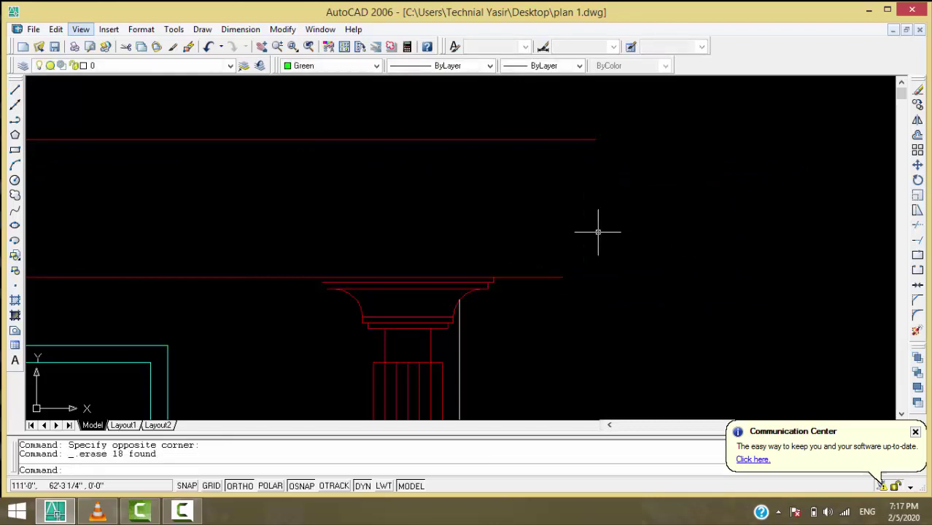
- Try a fillet between the top and bottom cornice lines, then undo the rounded corner
{"action": "type", "text": "f"}
{"action": "key", "text": "Return"}
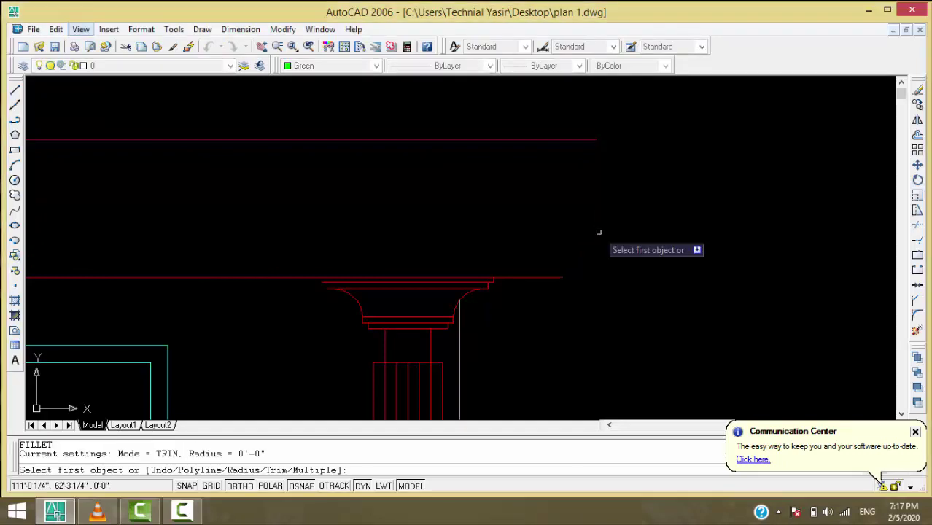
{"action": "left_click", "coordinate": [590, 137]}
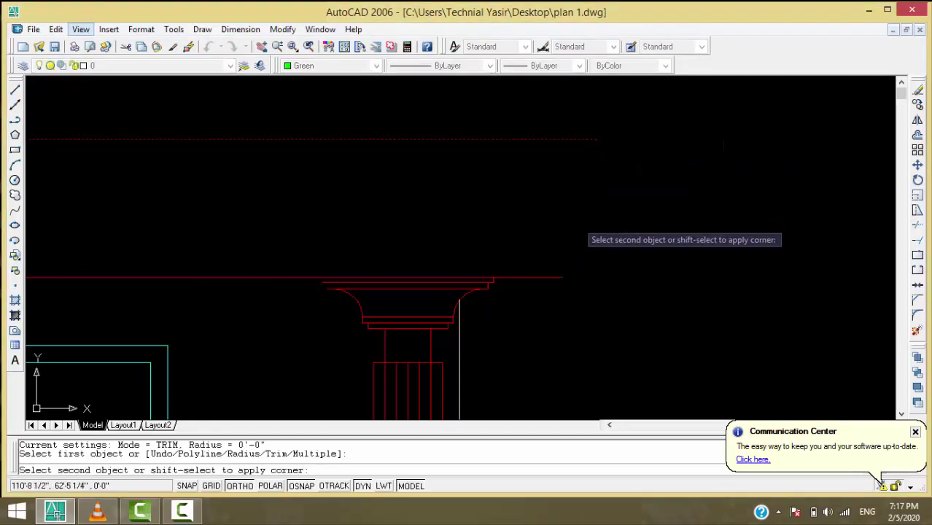
{"action": "left_click", "coordinate": [549, 277]}
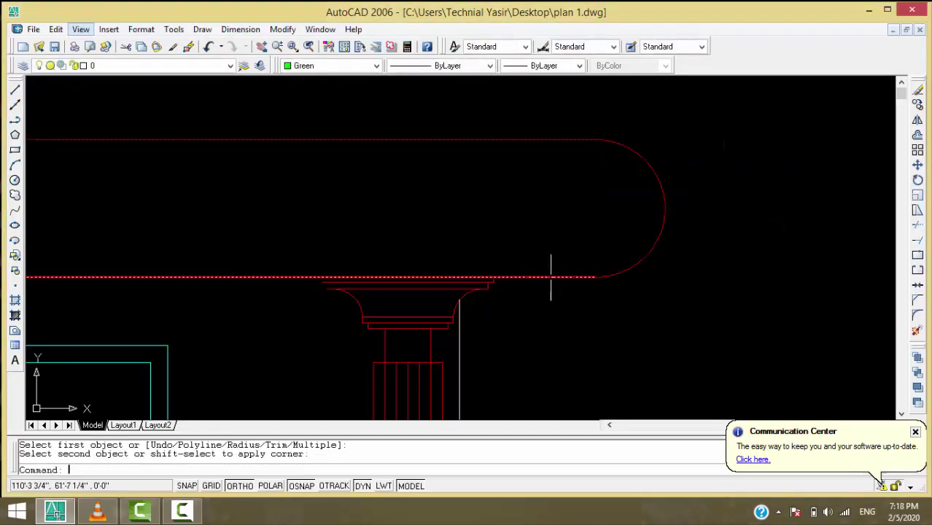
{"action": "key", "text": "Return"}
{"action": "key", "text": "ctrl+z"}
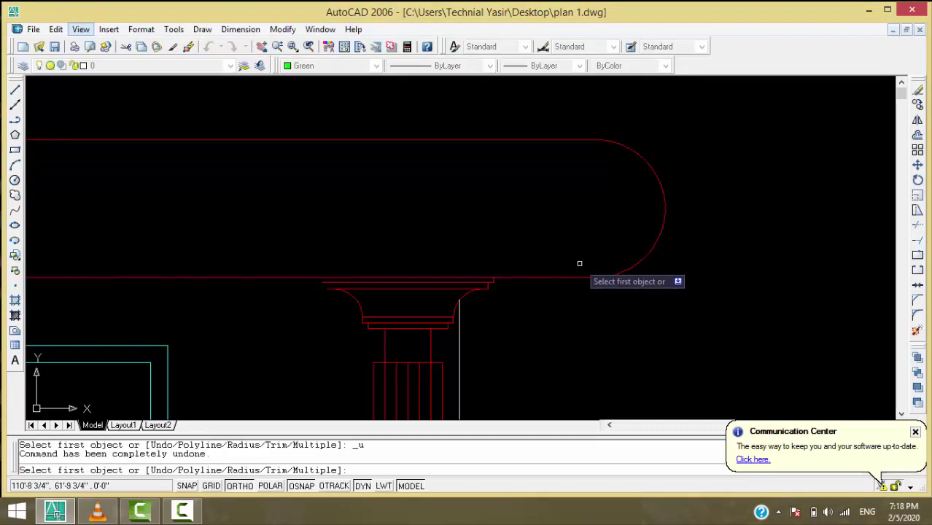
{"action": "key", "text": "Escape"}
{"action": "key", "text": "ctrl+z"}
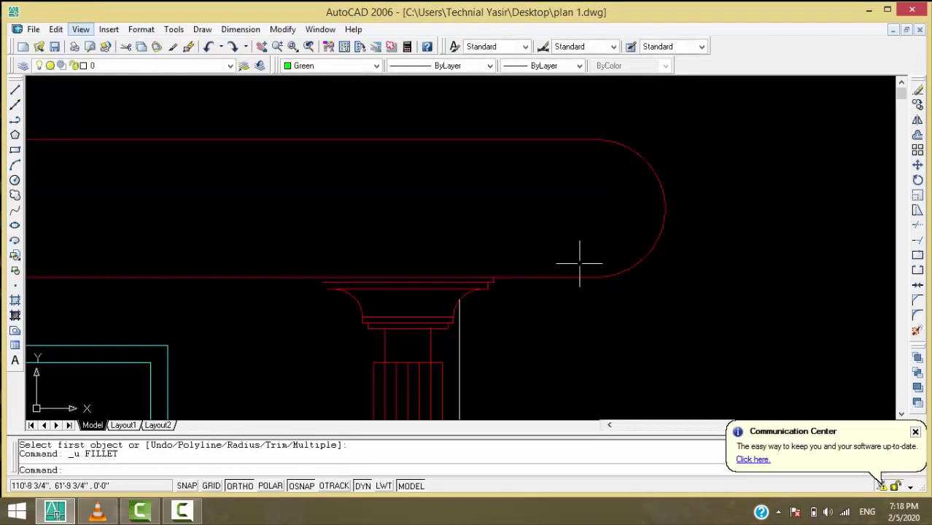
{"action": "key", "text": "ctrl+z"}
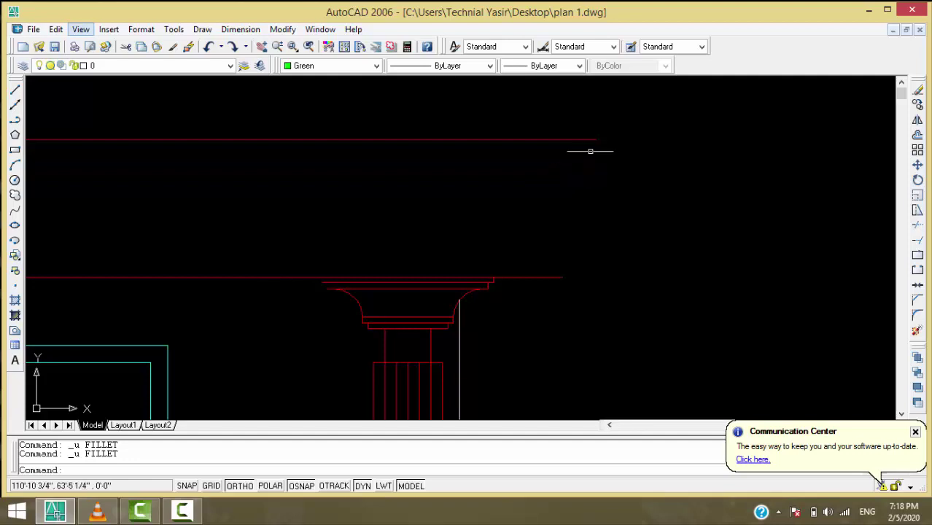
- Draw a short vertical line down from the cornice's top right end
{"action": "type", "text": "l"}
{"action": "key", "text": "Return"}
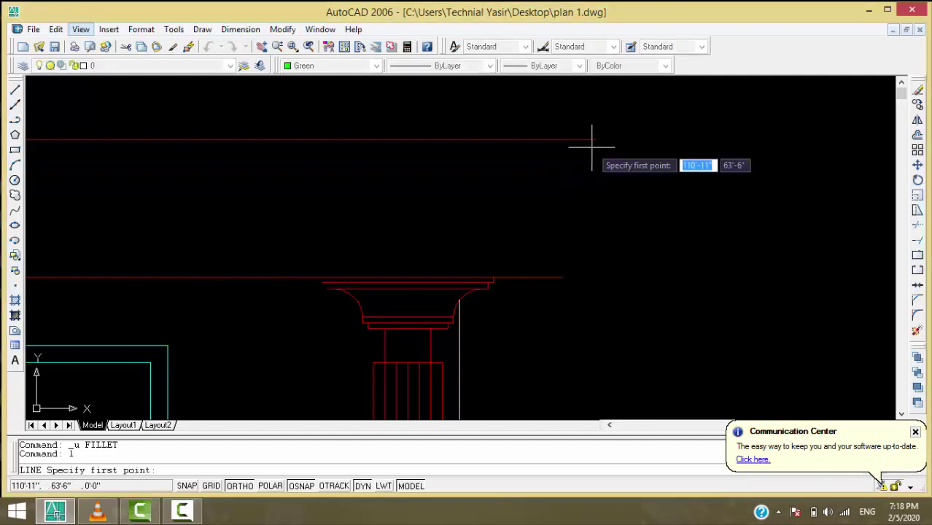
{"action": "left_click", "coordinate": [597, 140]}
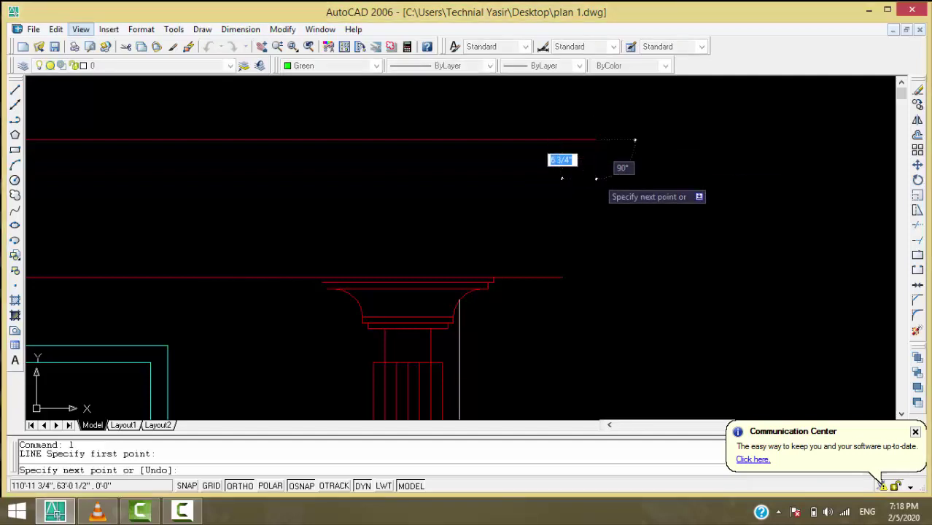
{"action": "left_click", "coordinate": [597, 177]}
{"action": "key", "text": "Return"}
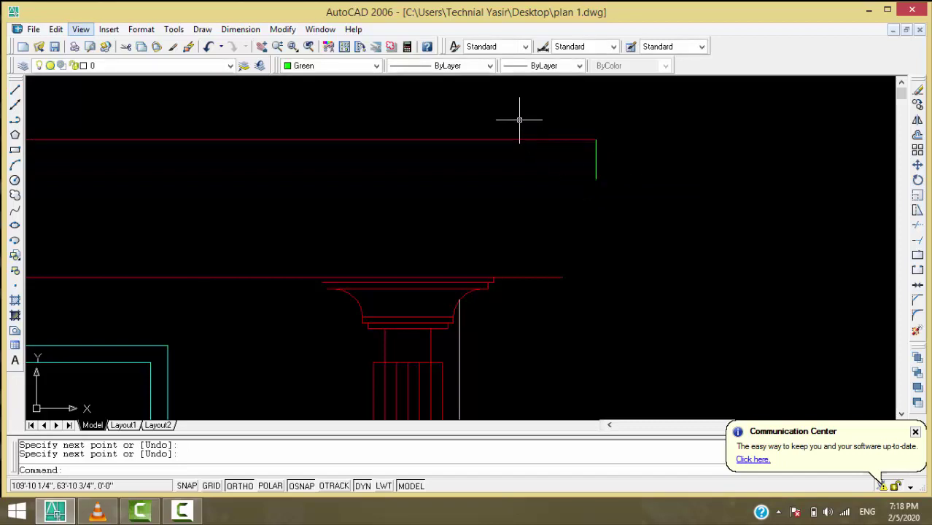
- Set the current colour to ByLayer and fillet the lower parapet line with the green end line
{"action": "left_click", "coordinate": [376, 66]}
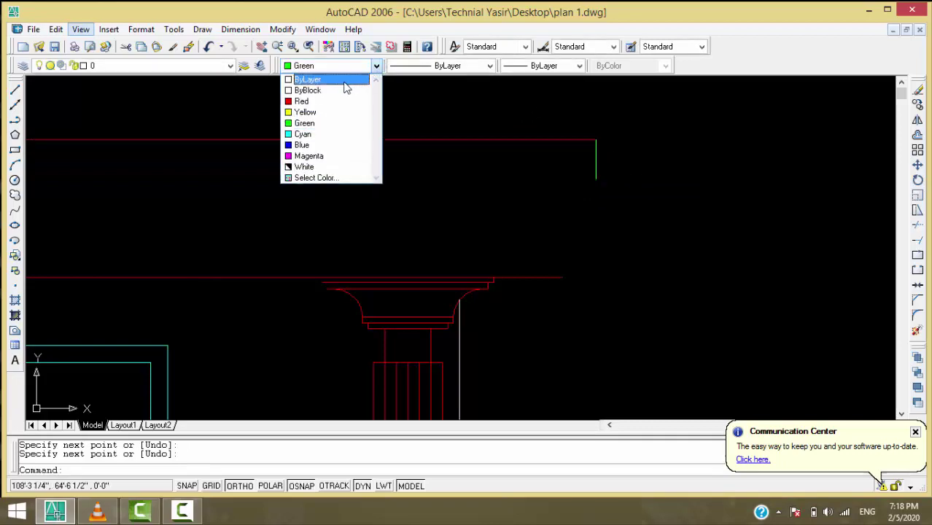
{"action": "left_click", "coordinate": [343, 88]}
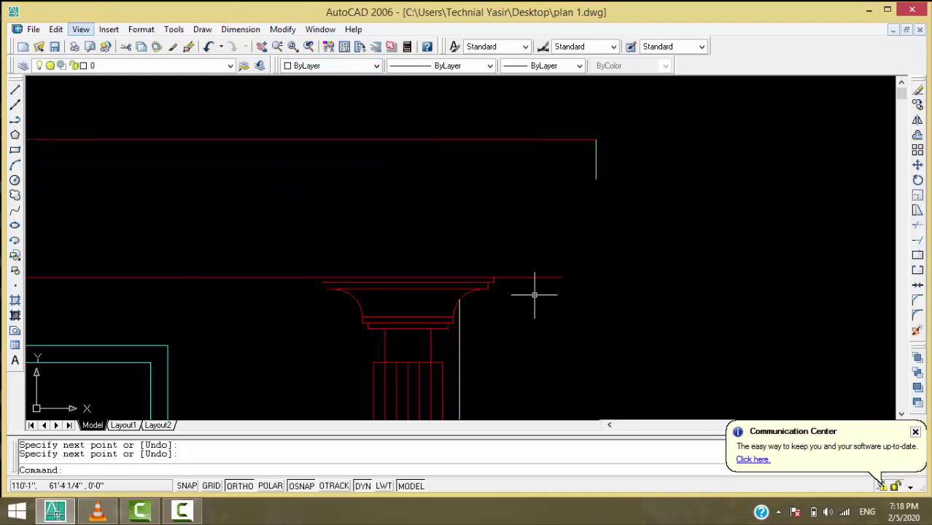
{"action": "type", "text": "f"}
{"action": "key", "text": "Return"}
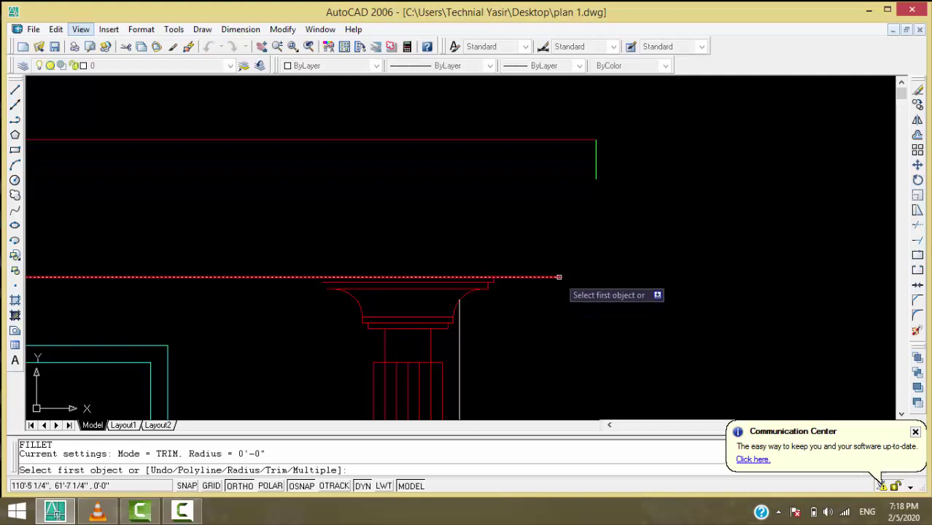
{"action": "left_click", "coordinate": [556, 277]}
{"action": "left_click", "coordinate": [596, 166]}
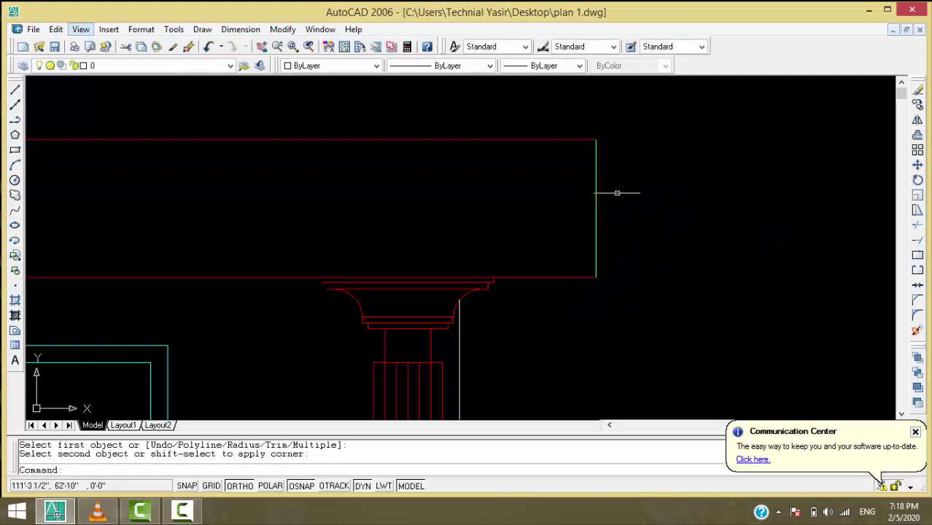
- Delete the dashed fragments and the extra red line from the parapet's middle
{"action": "scroll", "coordinate": [679, 243], "scroll_direction": "down", "scroll_amount": 1}
{"action": "scroll", "coordinate": [676, 237], "scroll_direction": "down", "scroll_amount": 1}
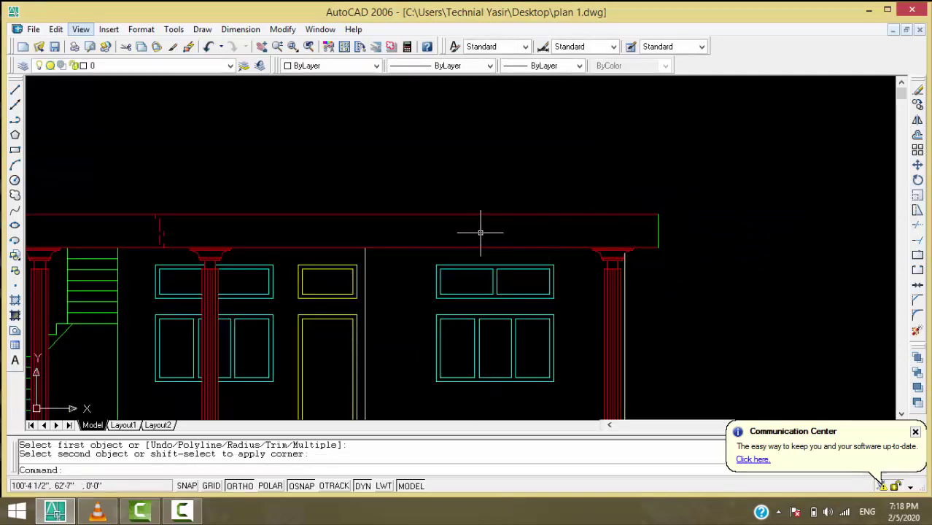
{"action": "scroll", "coordinate": [483, 229], "scroll_direction": "down", "scroll_amount": 1}
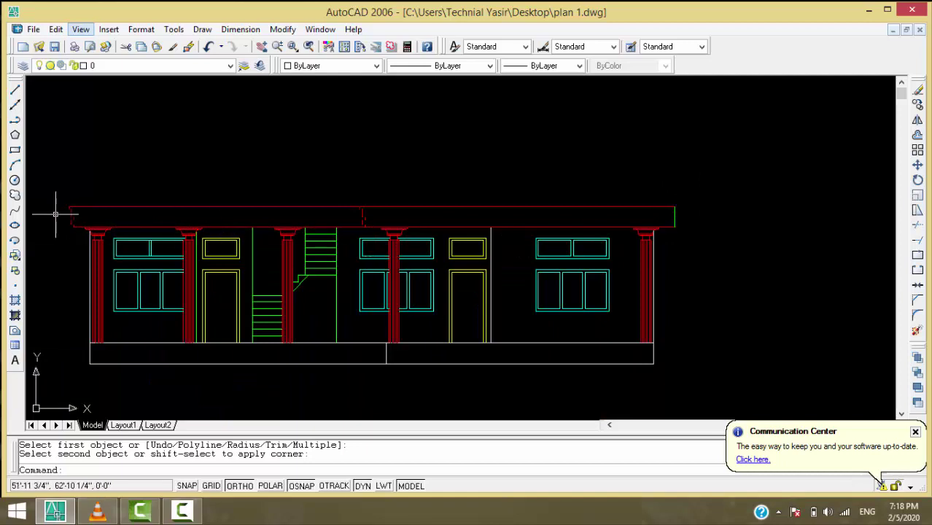
{"action": "scroll", "coordinate": [55, 214], "scroll_direction": "up", "scroll_amount": 1}
{"action": "scroll", "coordinate": [328, 208], "scroll_direction": "down", "scroll_amount": 4}
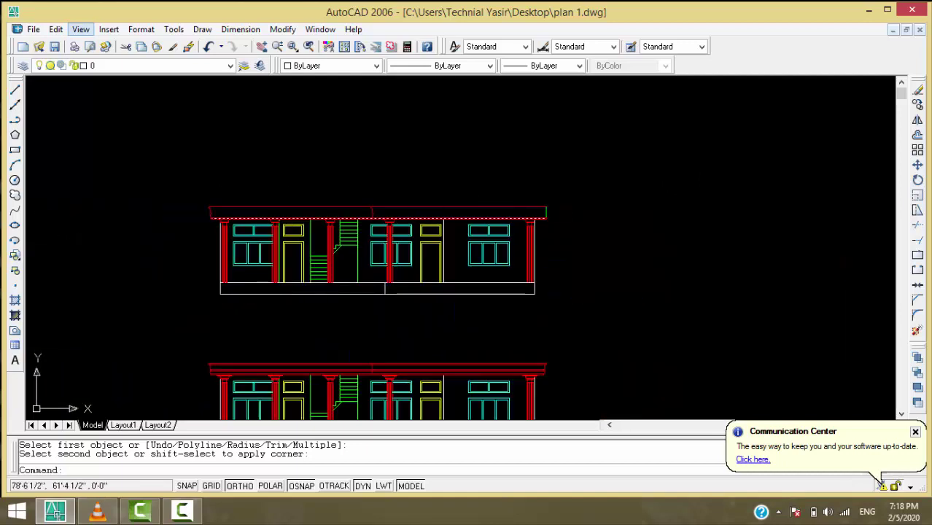
{"action": "scroll", "coordinate": [322, 207], "scroll_direction": "up", "scroll_amount": 3}
{"action": "scroll", "coordinate": [379, 197], "scroll_direction": "up", "scroll_amount": 3}
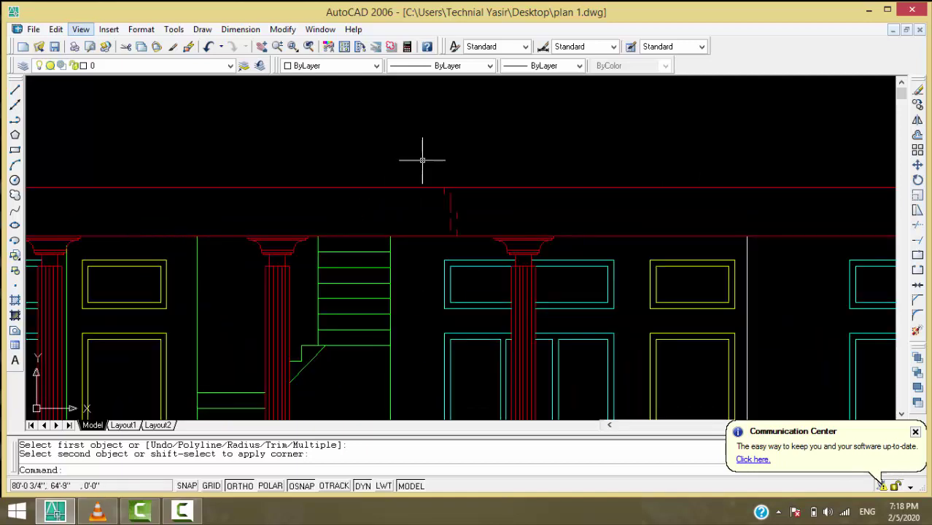
{"action": "left_click", "coordinate": [423, 159]}
{"action": "left_click", "coordinate": [465, 233]}
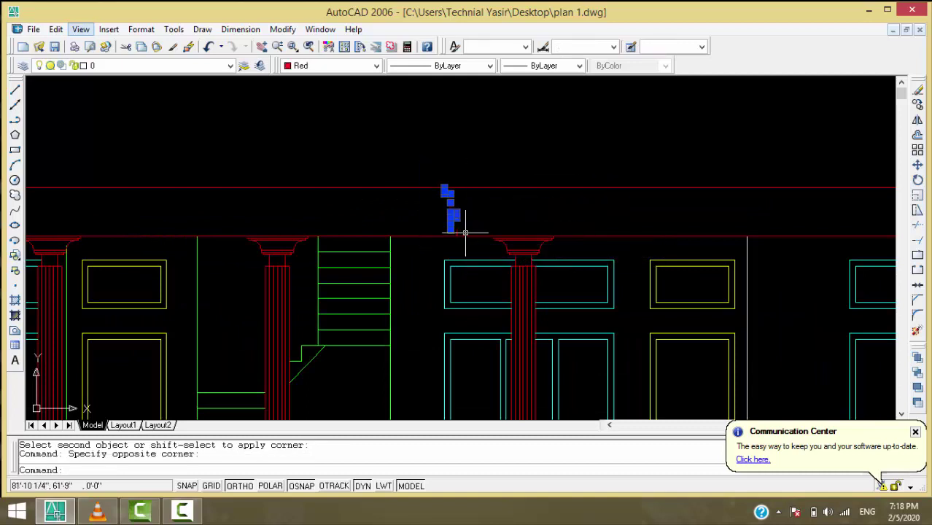
{"action": "key", "text": "Delete"}
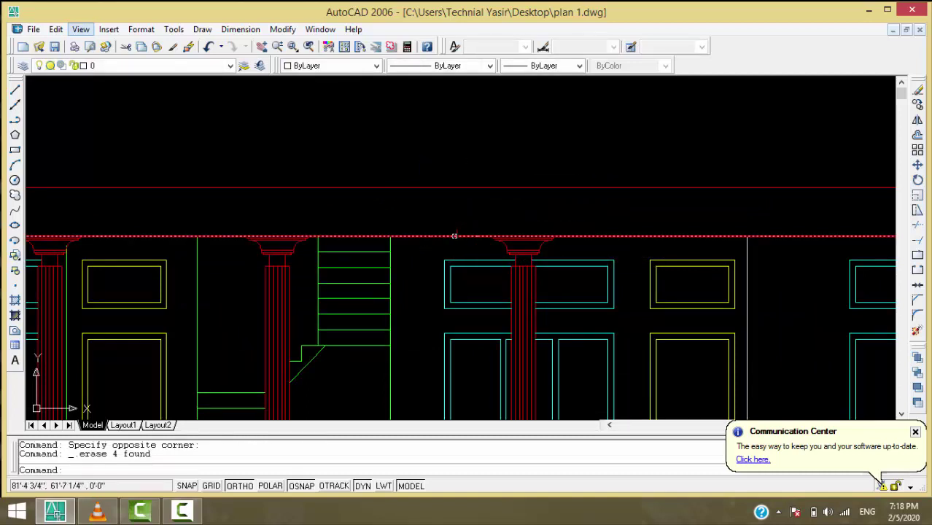
{"action": "left_click", "coordinate": [457, 234]}
{"action": "key", "text": "Delete"}
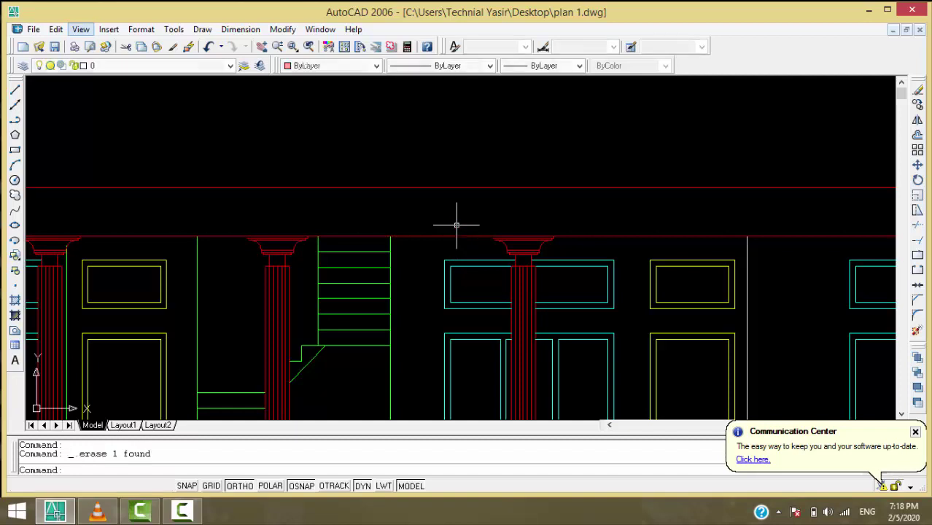
- Delete the stray fragments at the parapet's left end
{"action": "scroll", "coordinate": [449, 190], "scroll_direction": "up", "scroll_amount": 3}
{"action": "scroll", "coordinate": [486, 203], "scroll_direction": "down", "scroll_amount": 5}
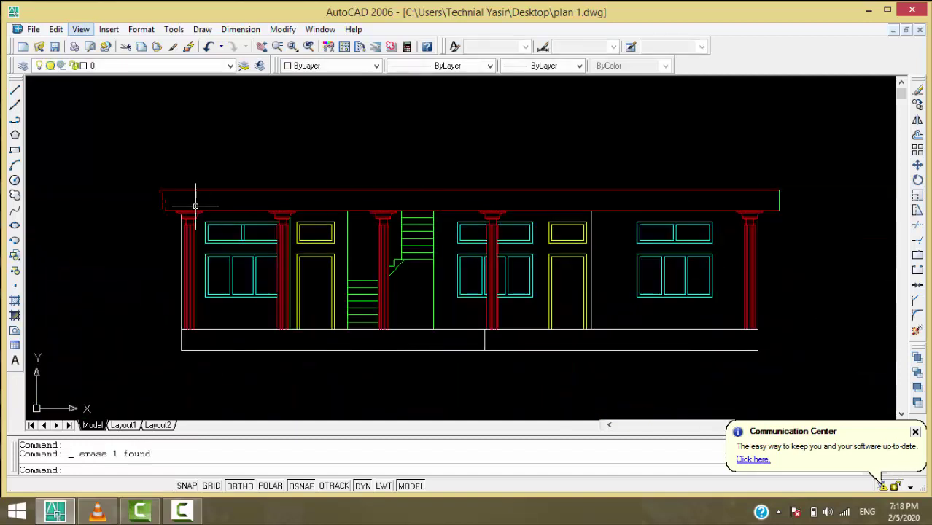
{"action": "scroll", "coordinate": [137, 202], "scroll_direction": "up", "scroll_amount": 3}
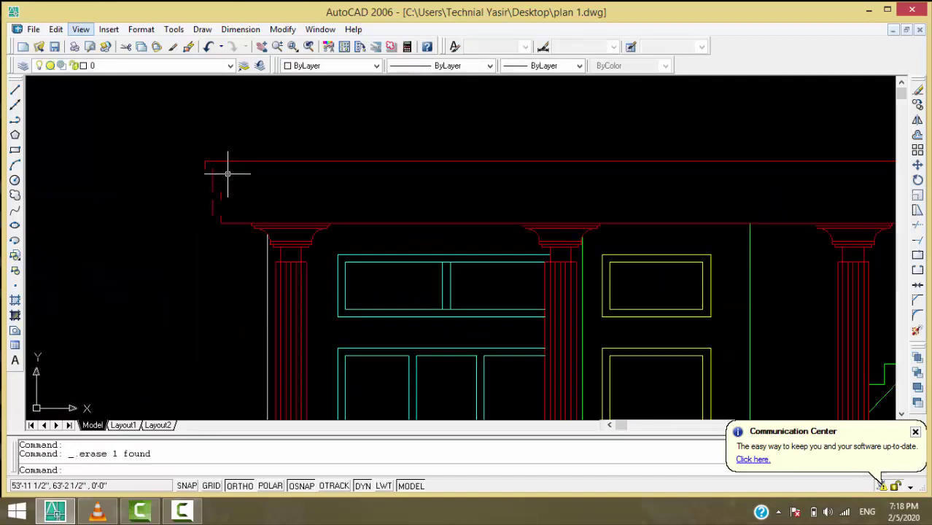
{"action": "left_click", "coordinate": [178, 166]}
{"action": "left_click", "coordinate": [176, 175]}
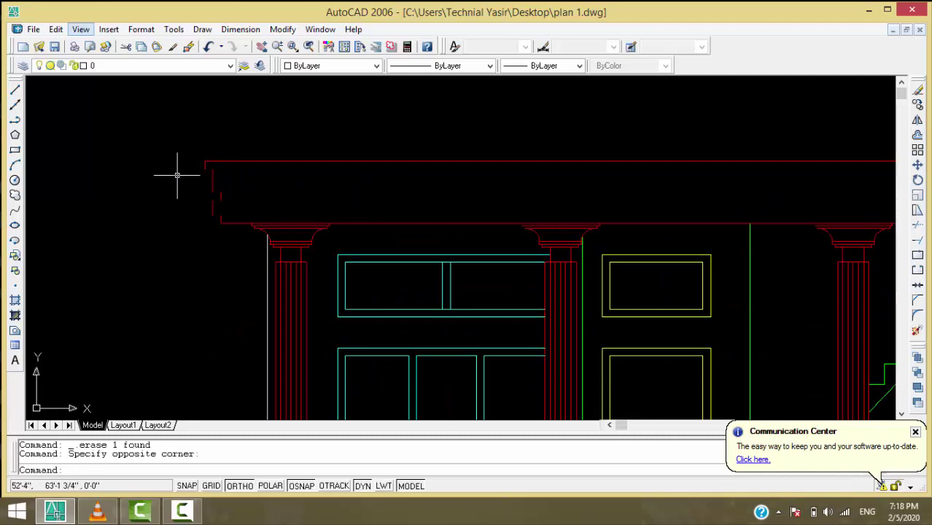
{"action": "left_click", "coordinate": [233, 169]}
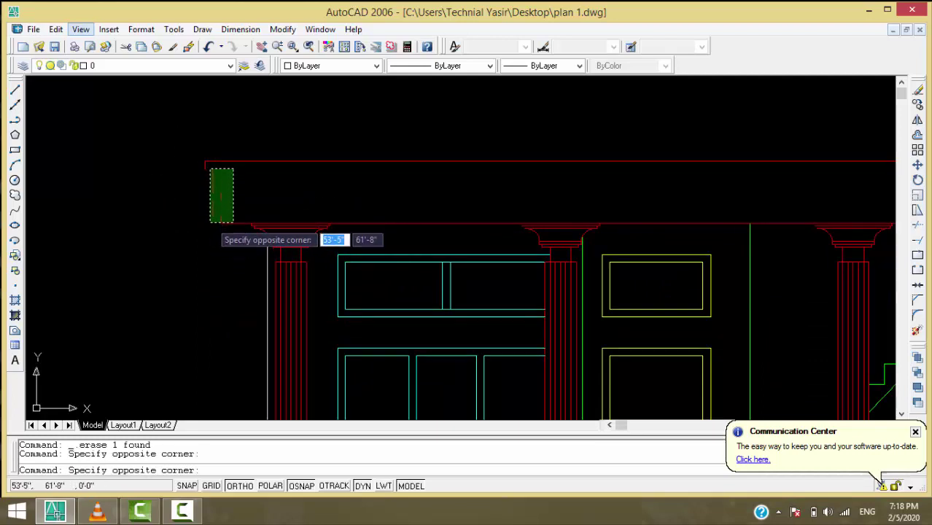
{"action": "left_click", "coordinate": [209, 221]}
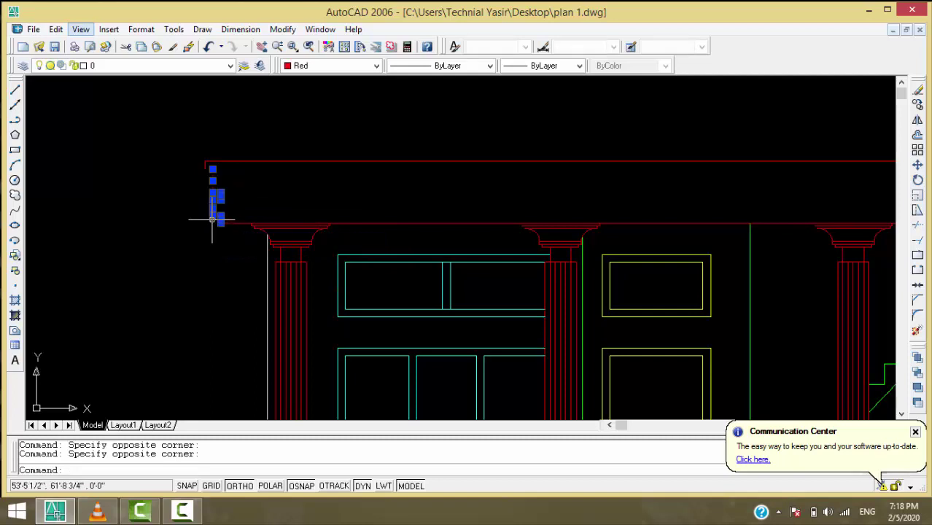
{"action": "key", "text": "Delete"}
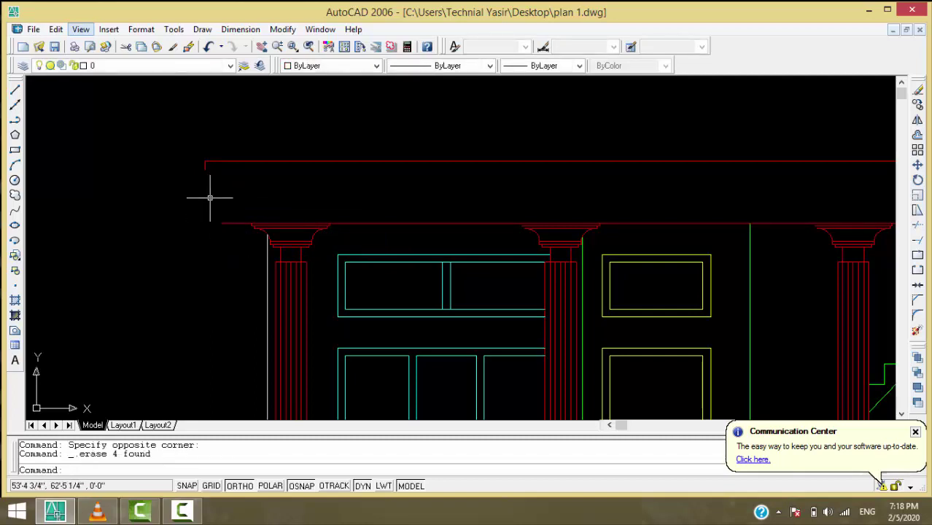
- Fillet the parapet's top and bottom lines to close its left corner
{"action": "type", "text": "f"}
{"action": "key", "text": "Return"}
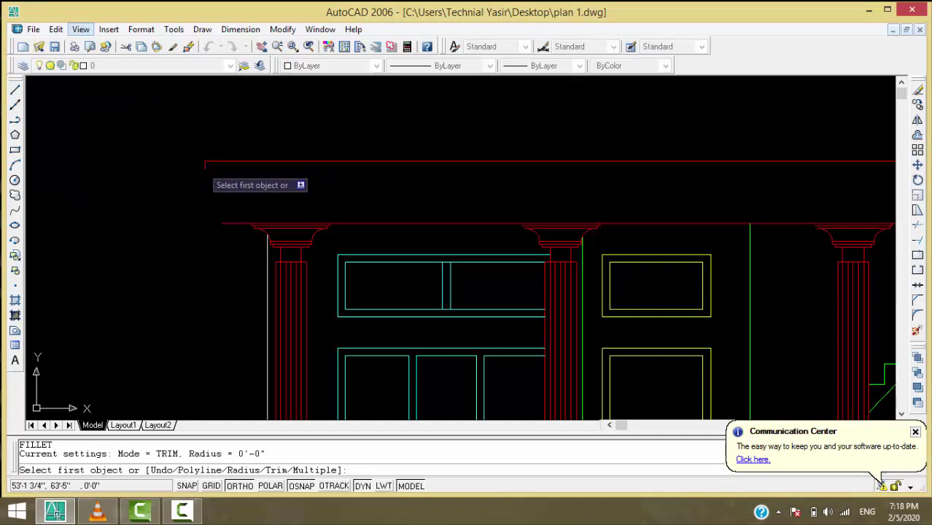
{"action": "left_click", "coordinate": [204, 162]}
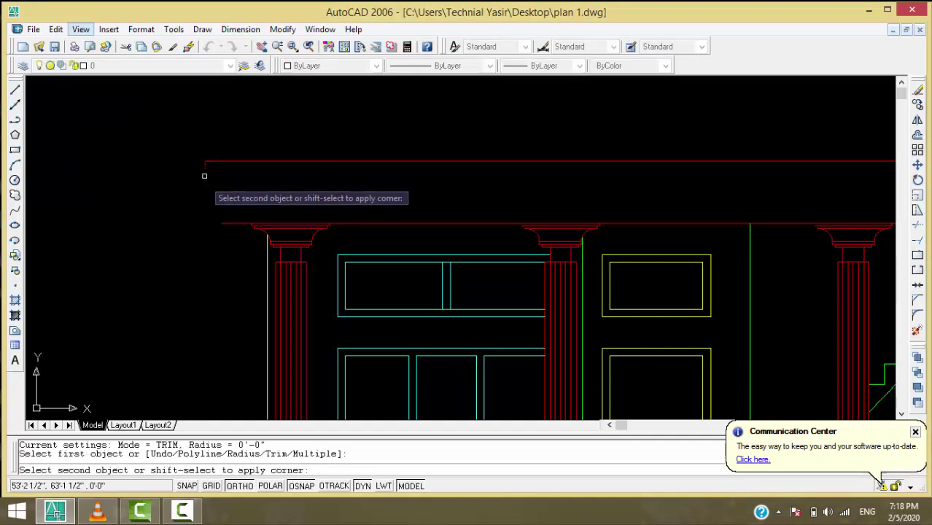
{"action": "left_click", "coordinate": [217, 222]}
- Zoom out, then zoom in on the upper parapet band's left end above the column
{"action": "scroll", "coordinate": [176, 191], "scroll_direction": "down", "scroll_amount": 3}
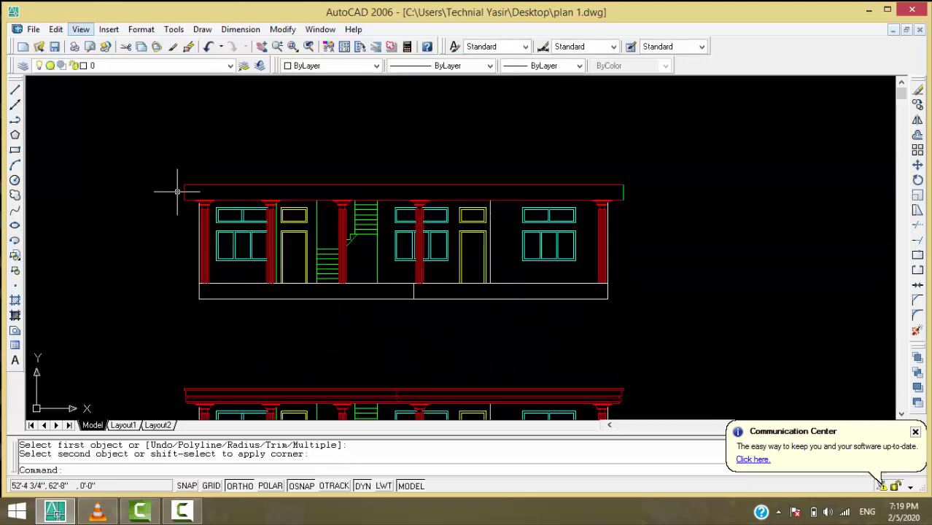
{"action": "scroll", "coordinate": [620, 191], "scroll_direction": "up", "scroll_amount": 2}
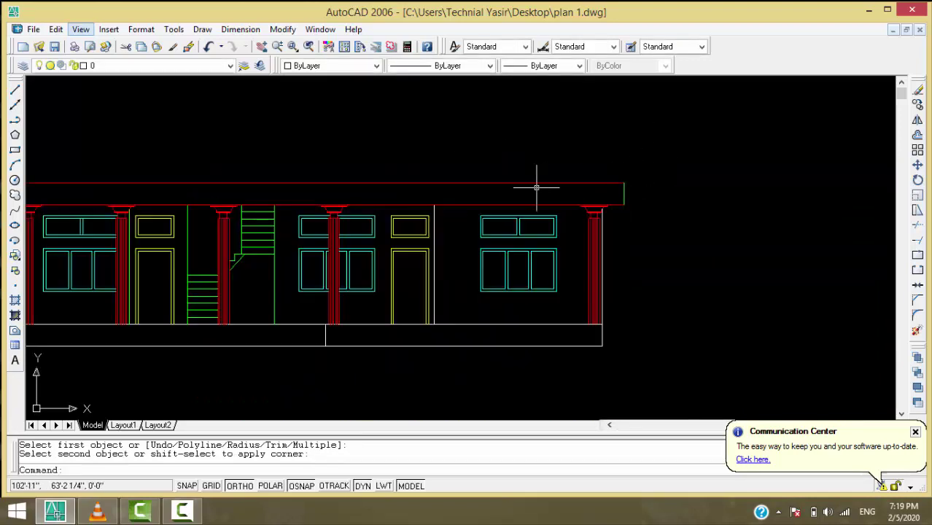
{"action": "scroll", "coordinate": [536, 191], "scroll_direction": "down", "scroll_amount": 5}
{"action": "scroll", "coordinate": [363, 191], "scroll_direction": "up", "scroll_amount": 3}
{"action": "scroll", "coordinate": [437, 166], "scroll_direction": "up", "scroll_amount": 1}
{"action": "scroll", "coordinate": [467, 175], "scroll_direction": "up", "scroll_amount": 1}
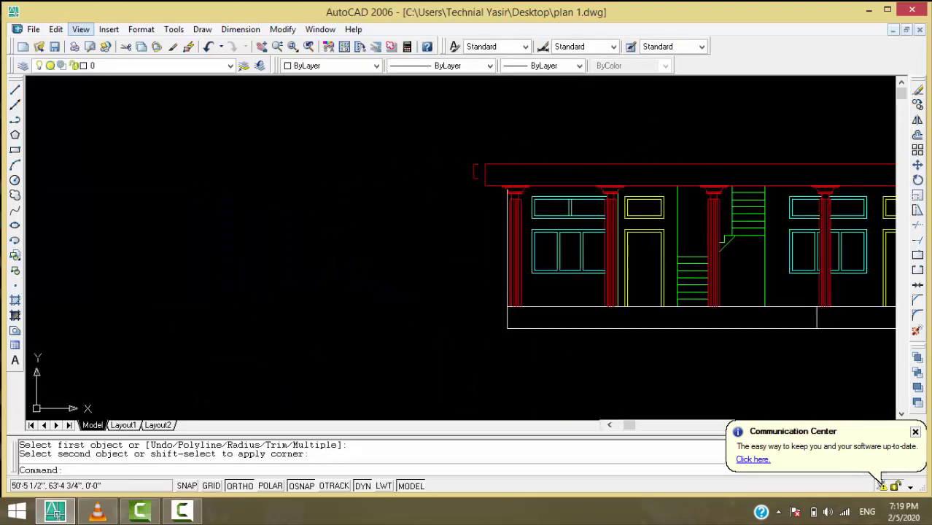
{"action": "scroll", "coordinate": [562, 158], "scroll_direction": "down", "scroll_amount": 2}
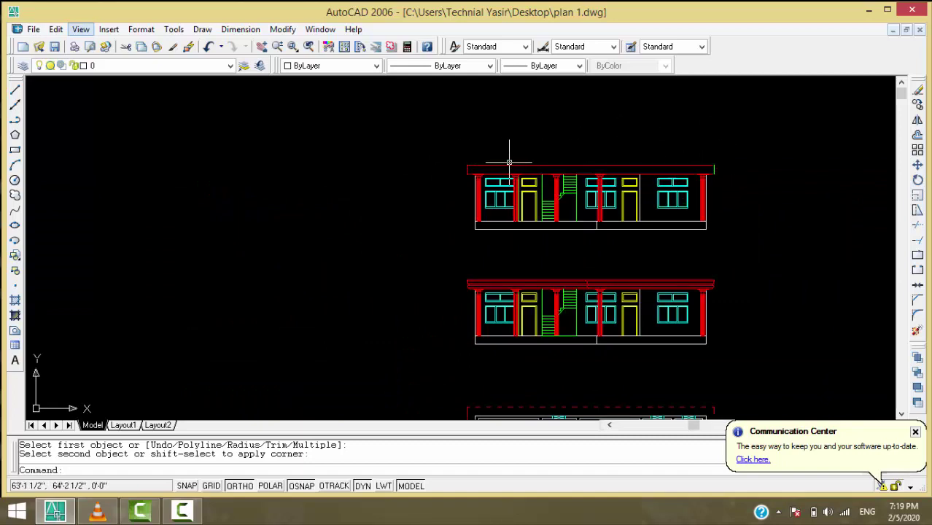
{"action": "scroll", "coordinate": [468, 159], "scroll_direction": "up", "scroll_amount": 2}
{"action": "scroll", "coordinate": [471, 160], "scroll_direction": "up", "scroll_amount": 2}
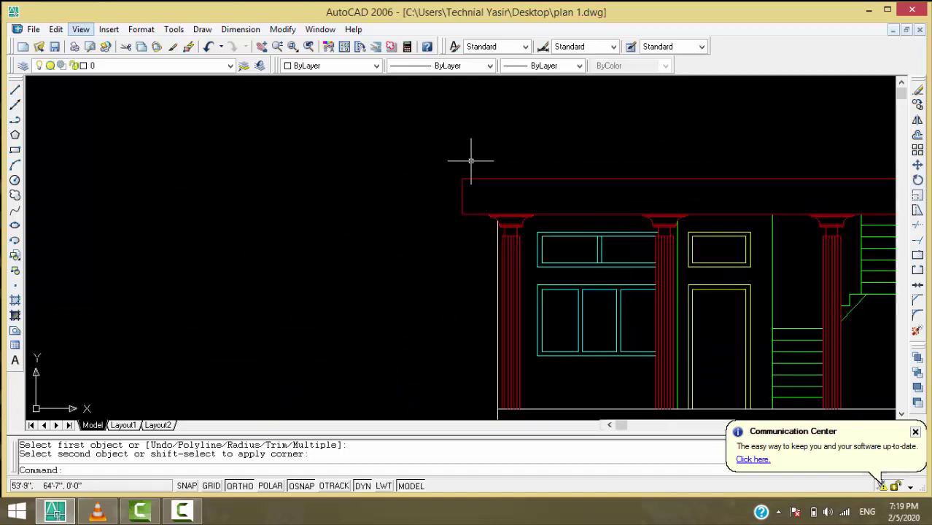
{"action": "scroll", "coordinate": [470, 161], "scroll_direction": "up", "scroll_amount": 1}
{"action": "scroll", "coordinate": [474, 219], "scroll_direction": "up", "scroll_amount": 1}
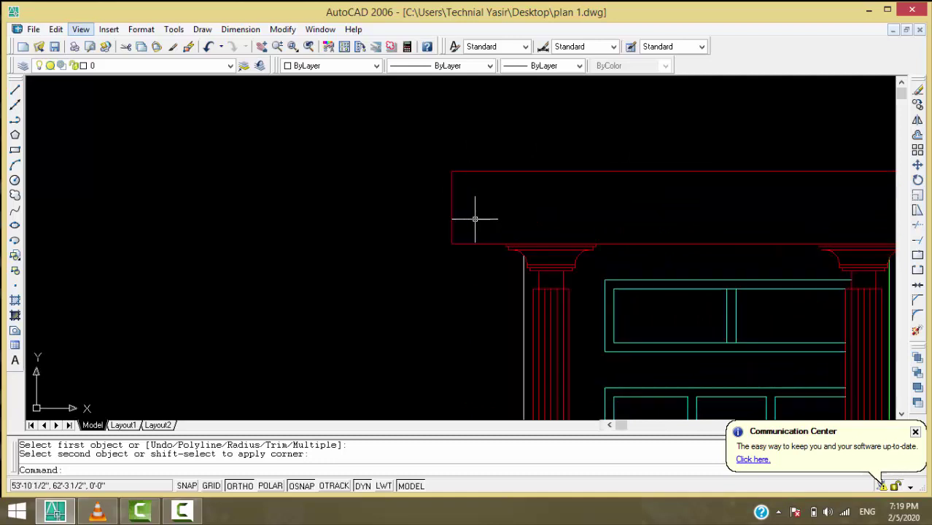
{"action": "scroll", "coordinate": [474, 216], "scroll_direction": "up", "scroll_amount": 1}
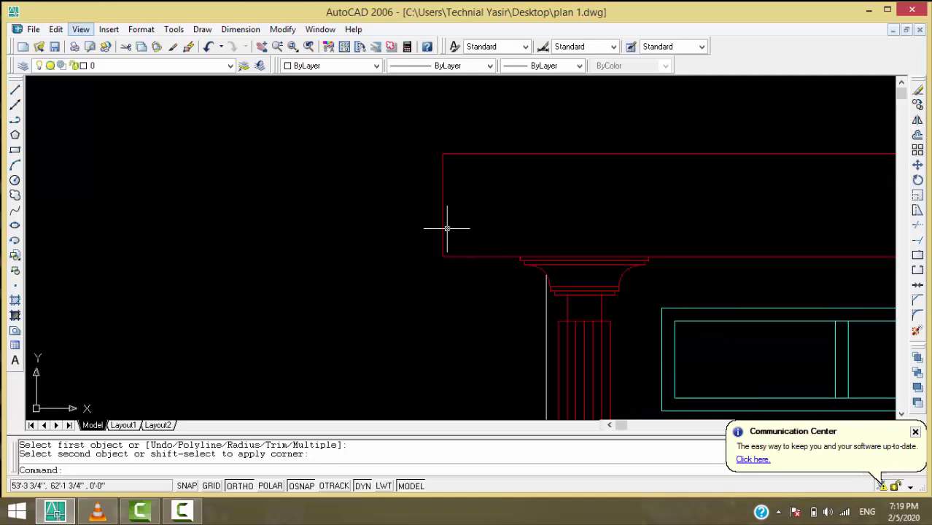
- Offset the parapet's left edge 2' to the right, creating a vertical line inside the band
{"action": "type", "text": "o"}
{"action": "key", "text": "Return"}
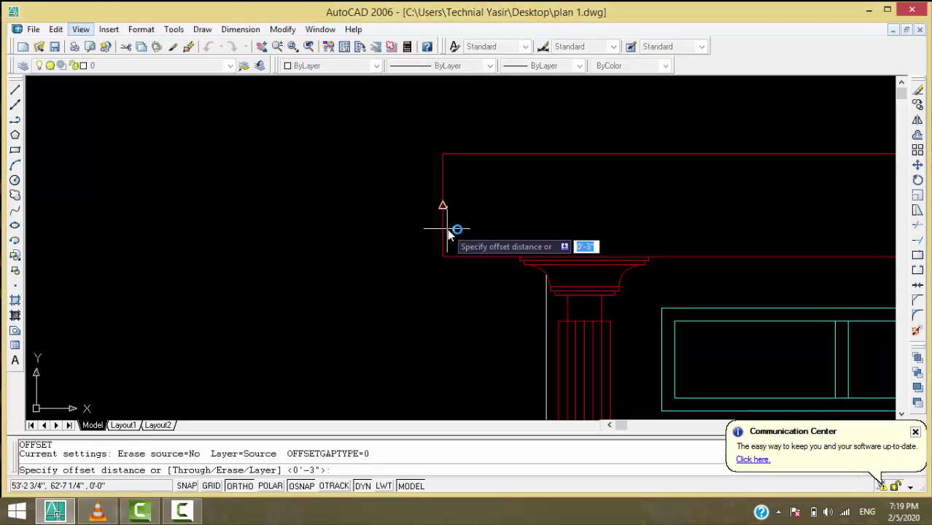
{"action": "type", "text": "2"}
{"action": "key", "text": "Return"}
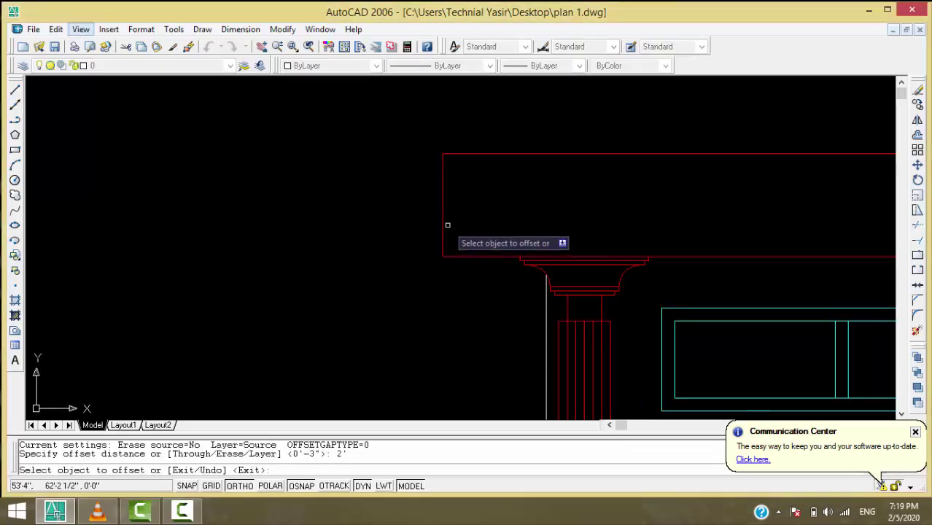
{"action": "left_click", "coordinate": [442, 215]}
{"action": "left_click", "coordinate": [510, 208]}
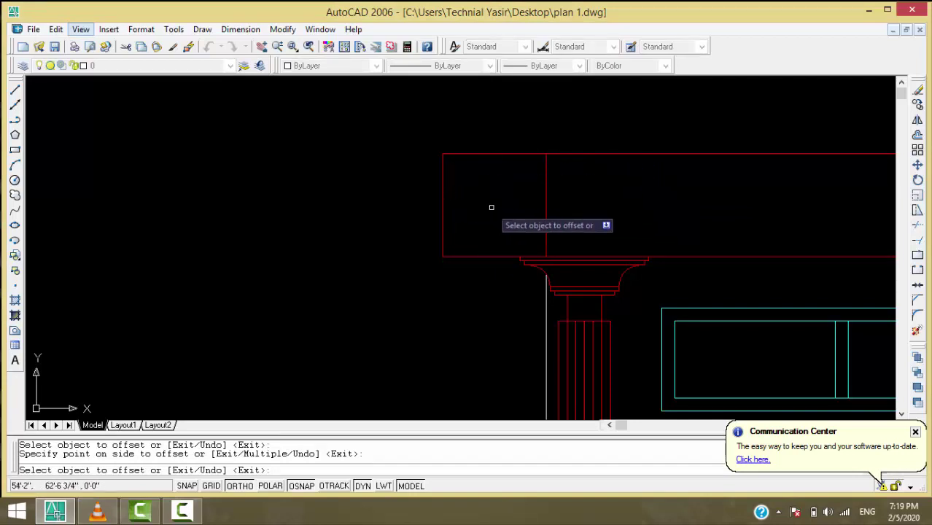
{"action": "scroll", "coordinate": [542, 266], "scroll_direction": "up", "scroll_amount": 3}
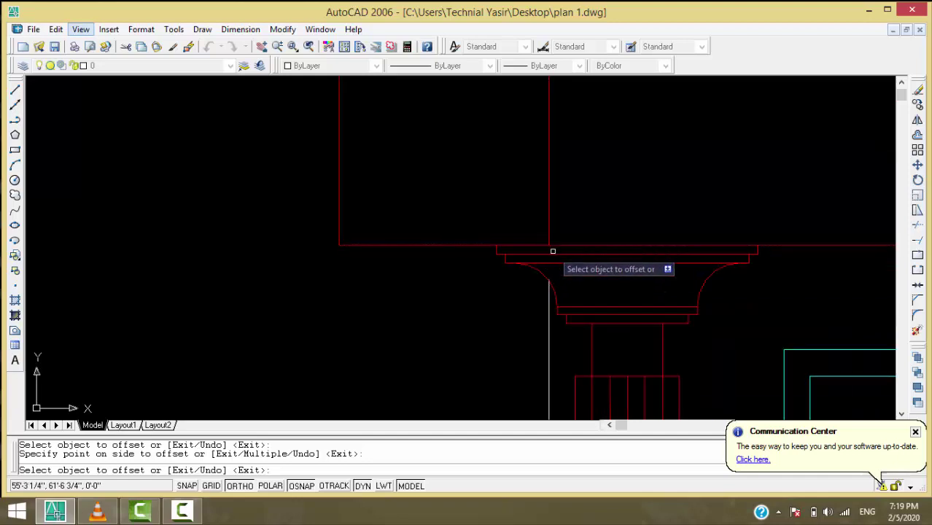
{"action": "scroll", "coordinate": [599, 241], "scroll_direction": "down", "scroll_amount": 2}
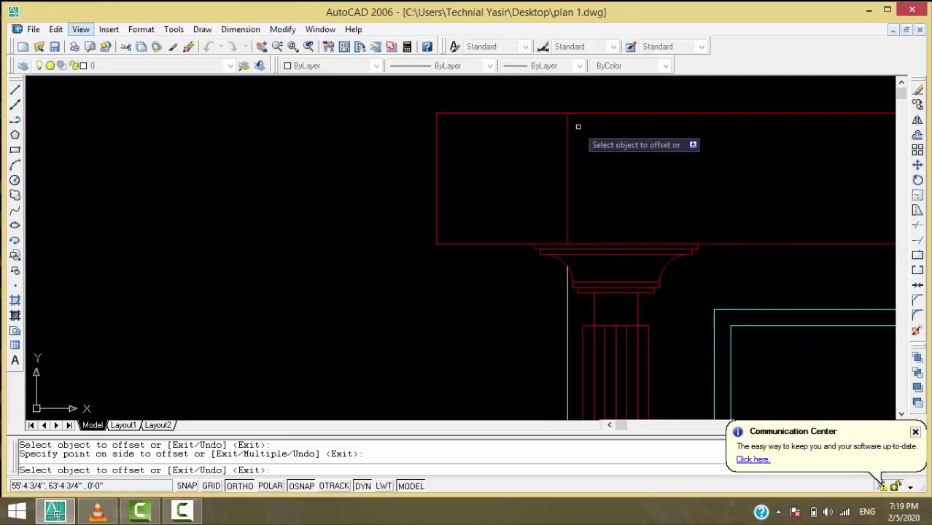
{"action": "key", "text": "Return"}
{"action": "left_click", "coordinate": [567, 164]}
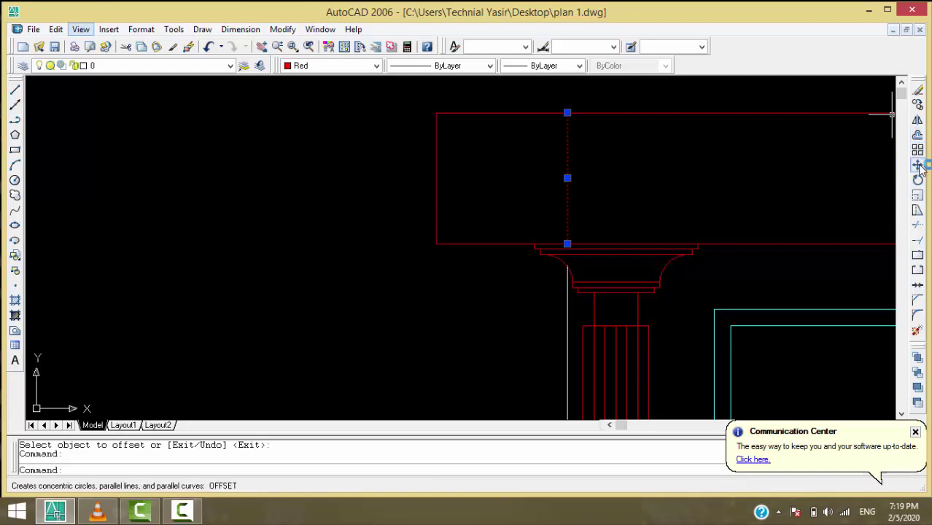
- Move the vertical divider line left to the capital's edge
{"action": "left_click", "coordinate": [919, 165]}
{"action": "left_click", "coordinate": [567, 243]}
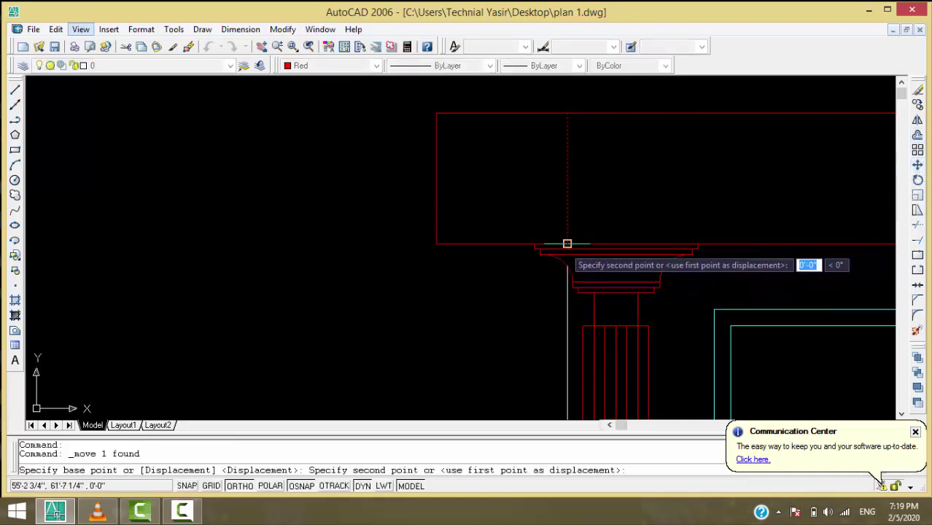
{"action": "left_click", "coordinate": [534, 243]}
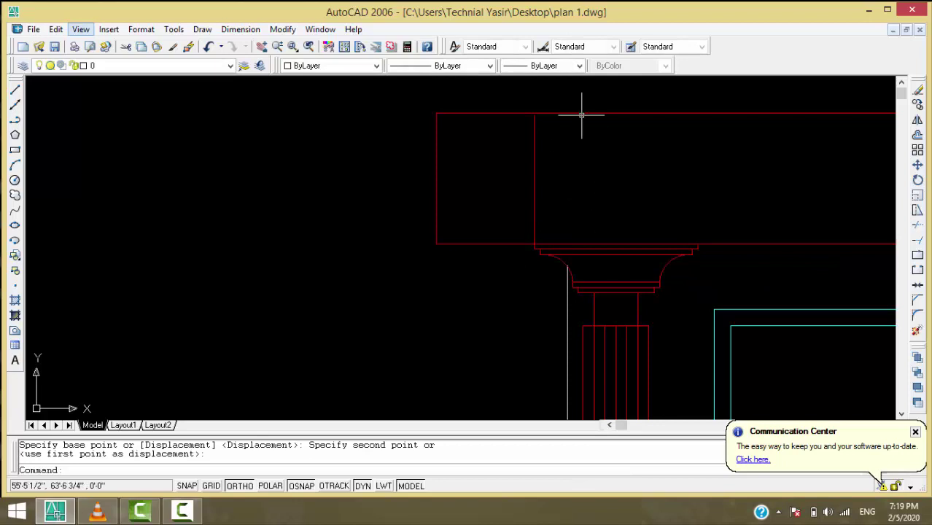
{"action": "scroll", "coordinate": [581, 115], "scroll_direction": "up", "scroll_amount": 1}
{"action": "scroll", "coordinate": [580, 98], "scroll_direction": "up", "scroll_amount": 1}
{"action": "scroll", "coordinate": [524, 135], "scroll_direction": "up", "scroll_amount": 1}
{"action": "scroll", "coordinate": [522, 134], "scroll_direction": "up", "scroll_amount": 1}
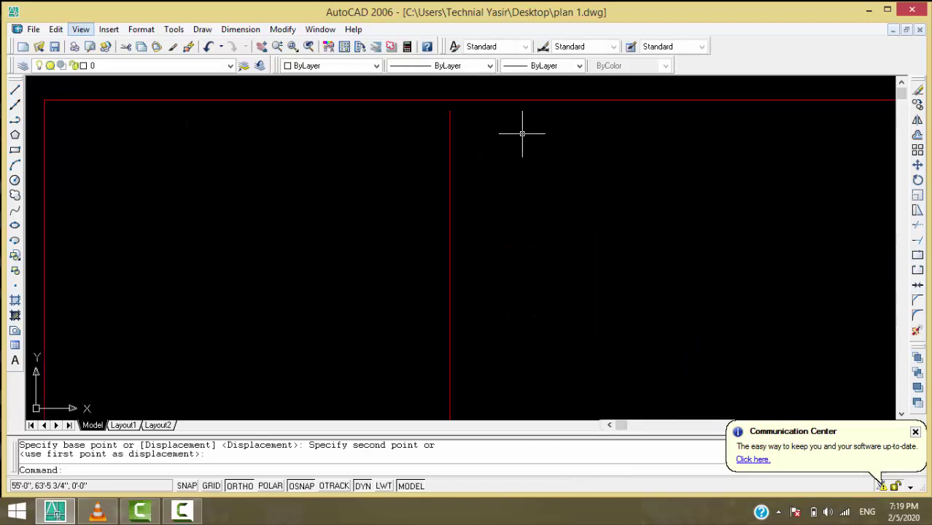
- Extend the divider line up to the parapet box's top edge
{"action": "type", "text": "ex"}
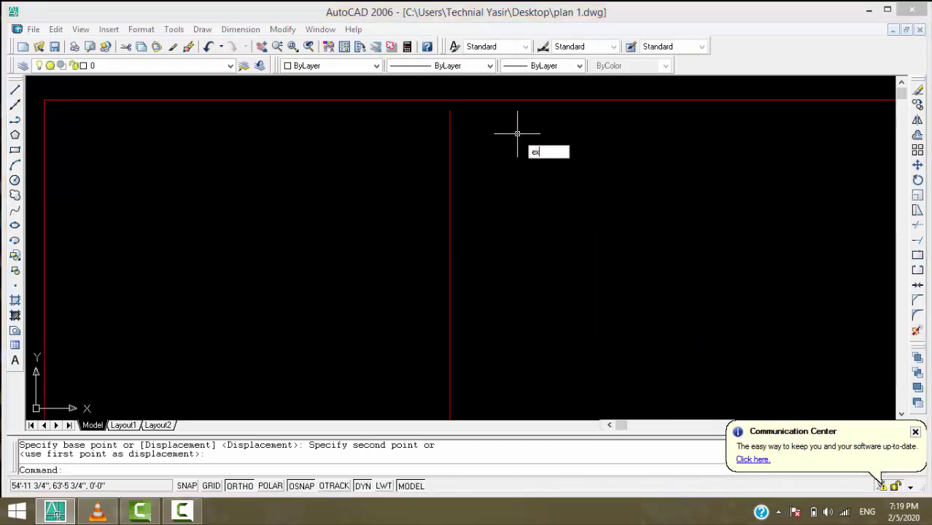
{"action": "key", "text": "Return"}
{"action": "key", "text": "Return"}
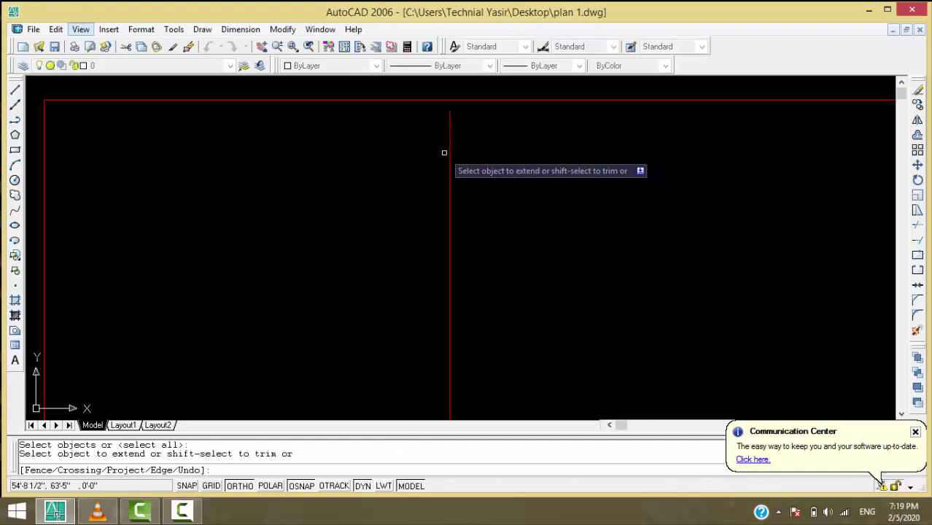
{"action": "left_click", "coordinate": [449, 158]}
{"action": "scroll", "coordinate": [501, 155], "scroll_direction": "down", "scroll_amount": 3}
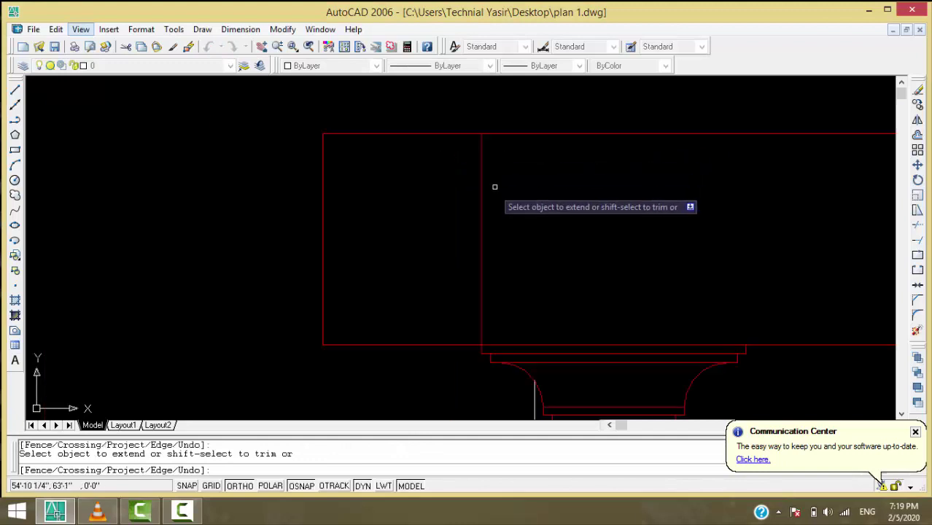
{"action": "scroll", "coordinate": [319, 151], "scroll_direction": "up", "scroll_amount": 3}
{"action": "scroll", "coordinate": [327, 150], "scroll_direction": "down", "scroll_amount": 4}
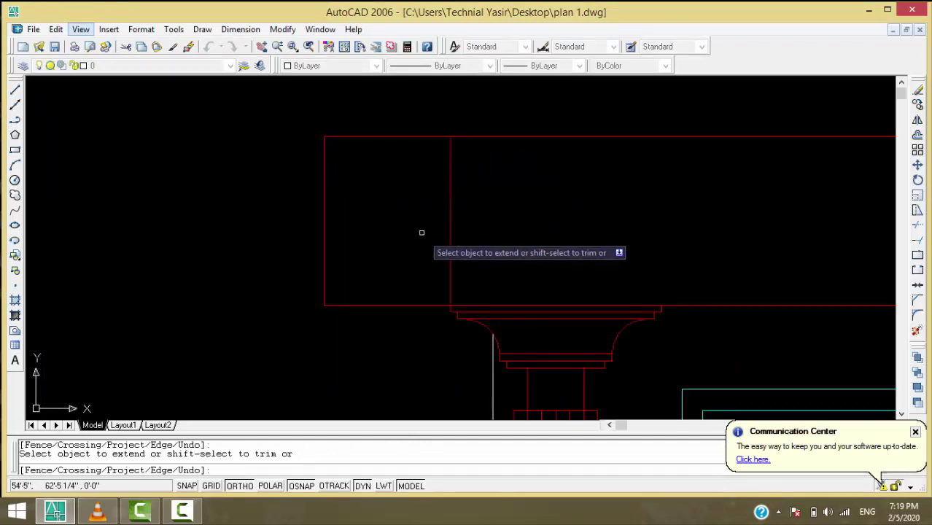
{"action": "scroll", "coordinate": [450, 288], "scroll_direction": "up", "scroll_amount": 2}
{"action": "scroll", "coordinate": [450, 288], "scroll_direction": "down", "scroll_amount": 3}
{"action": "key", "text": "Return"}
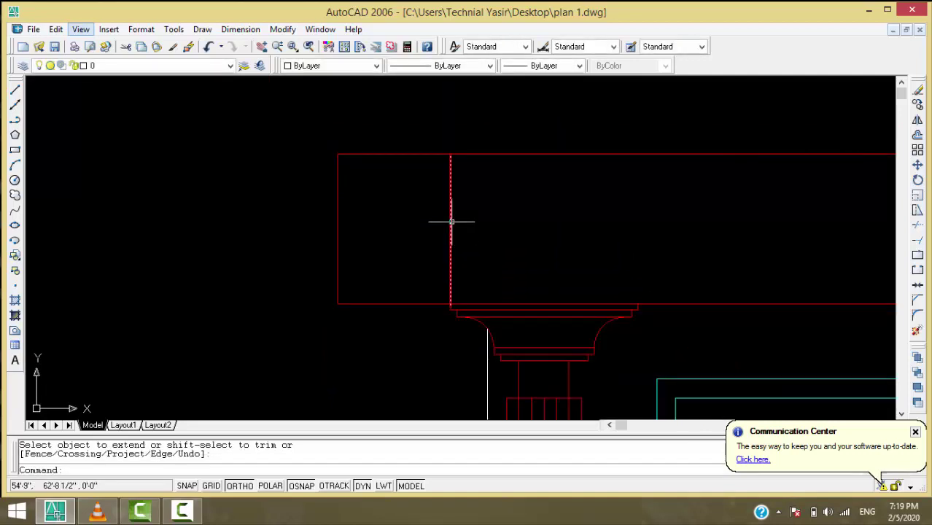
{"action": "scroll", "coordinate": [352, 224], "scroll_direction": "up", "scroll_amount": 2}
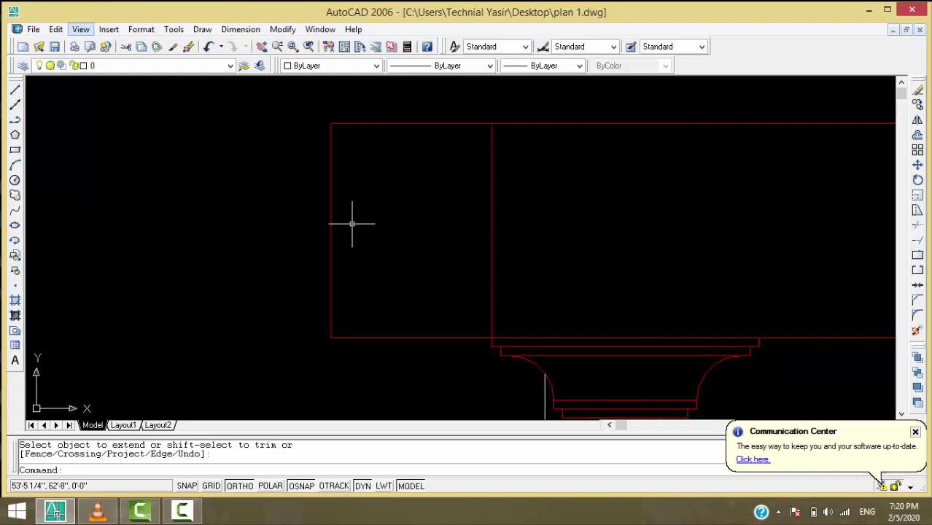
- Offset the parapet box's top edge twice downward at a distance of 2
{"action": "type", "text": "2"}
{"action": "key", "text": "Return"}
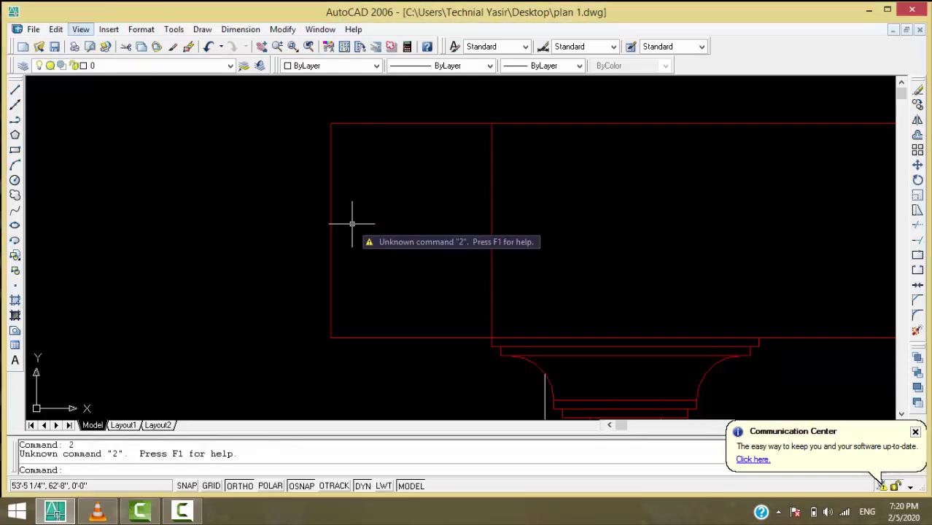
{"action": "type", "text": "o"}
{"action": "key", "text": "Return"}
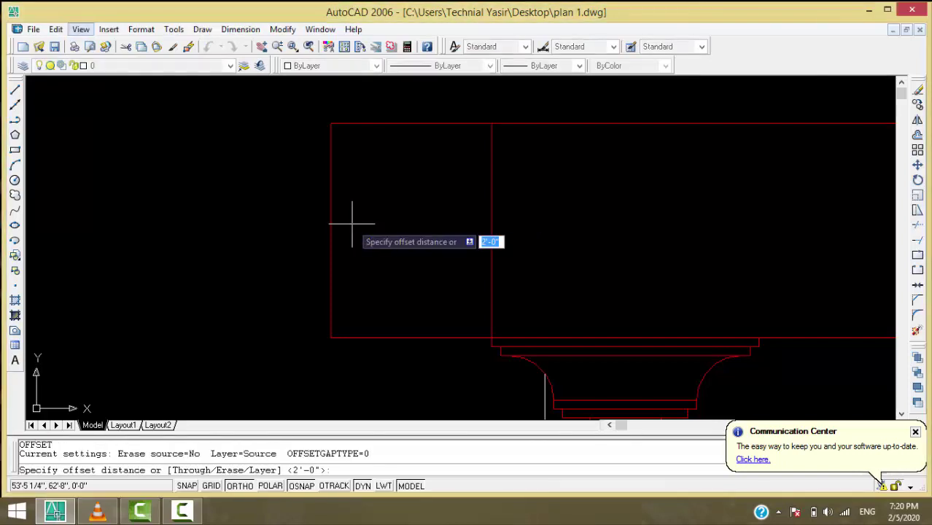
{"action": "type", "text": "2"}
{"action": "key", "text": "Return"}
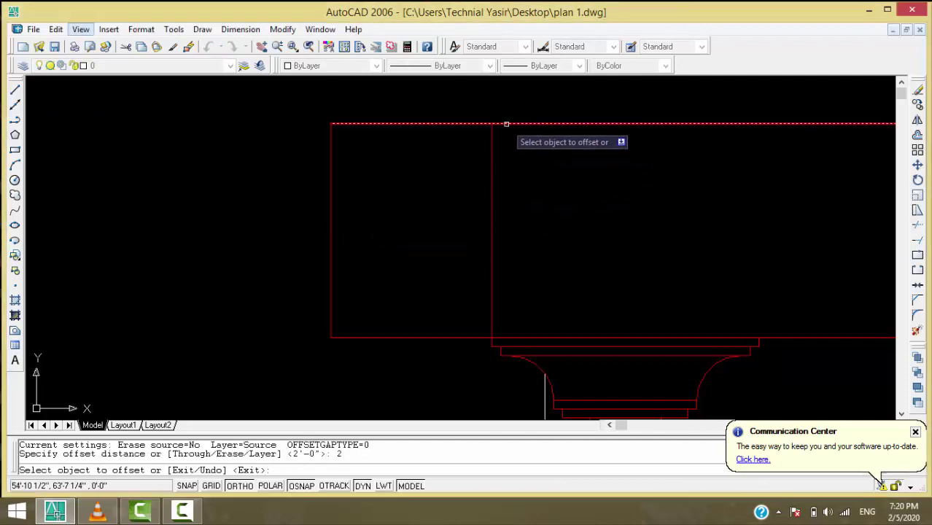
{"action": "left_click", "coordinate": [474, 122]}
{"action": "left_click", "coordinate": [453, 149]}
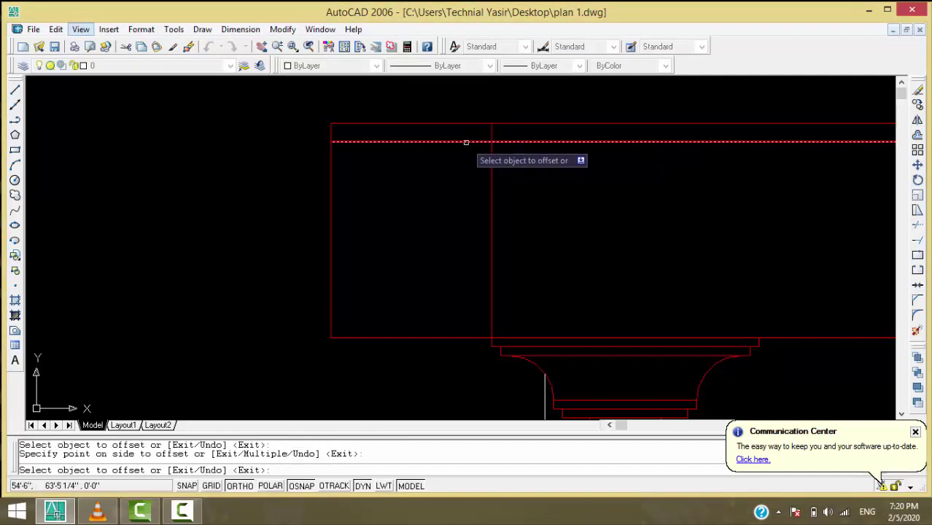
{"action": "left_click", "coordinate": [459, 143]}
{"action": "left_click", "coordinate": [461, 169]}
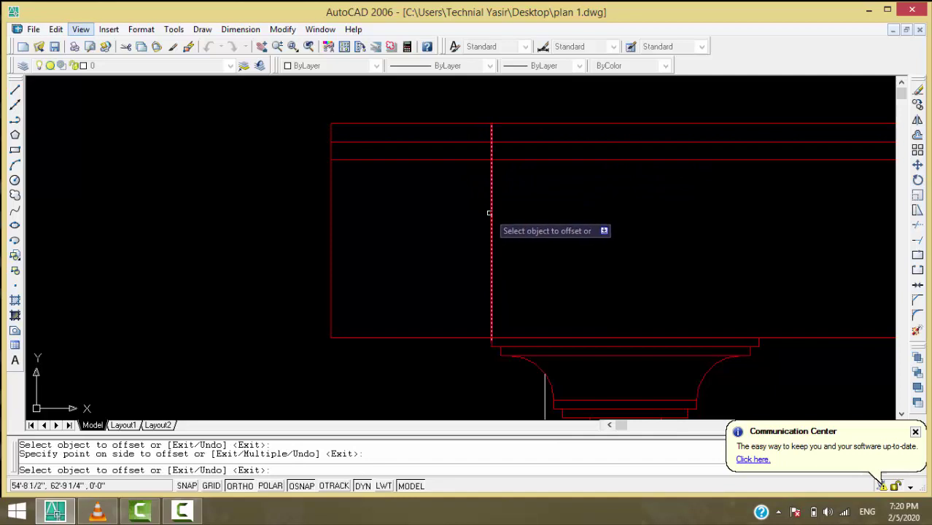
- Offset the vertical divider line twice to the left
{"action": "left_click", "coordinate": [487, 212]}
{"action": "left_click", "coordinate": [491, 219]}
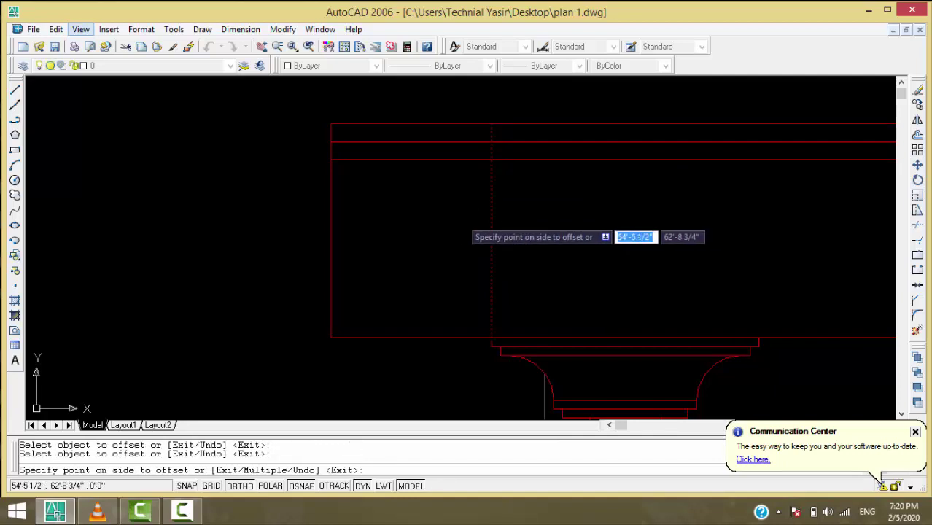
{"action": "left_click", "coordinate": [468, 219]}
{"action": "left_click", "coordinate": [474, 221]}
{"action": "left_click", "coordinate": [455, 219]}
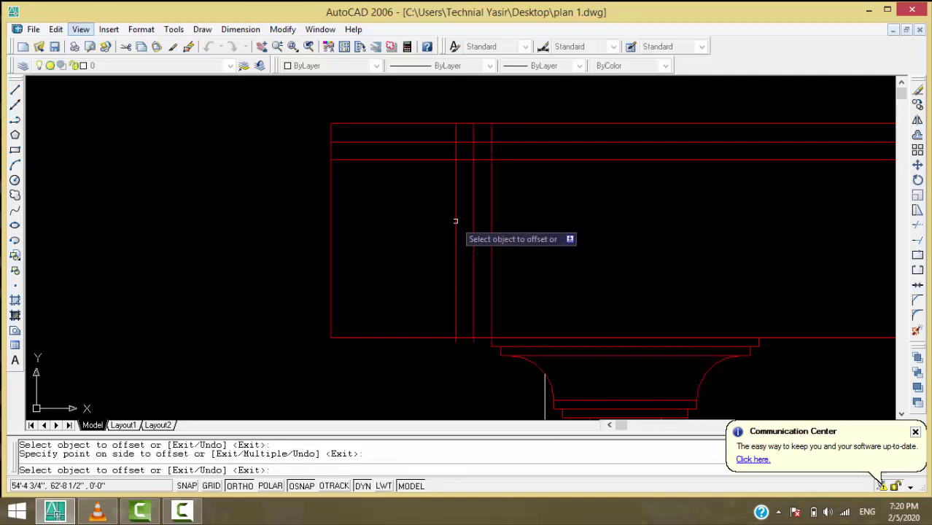
- Offset the bottom edge twice upward and the left edge twice inward
{"action": "left_click", "coordinate": [384, 338]}
{"action": "left_click", "coordinate": [386, 306]}
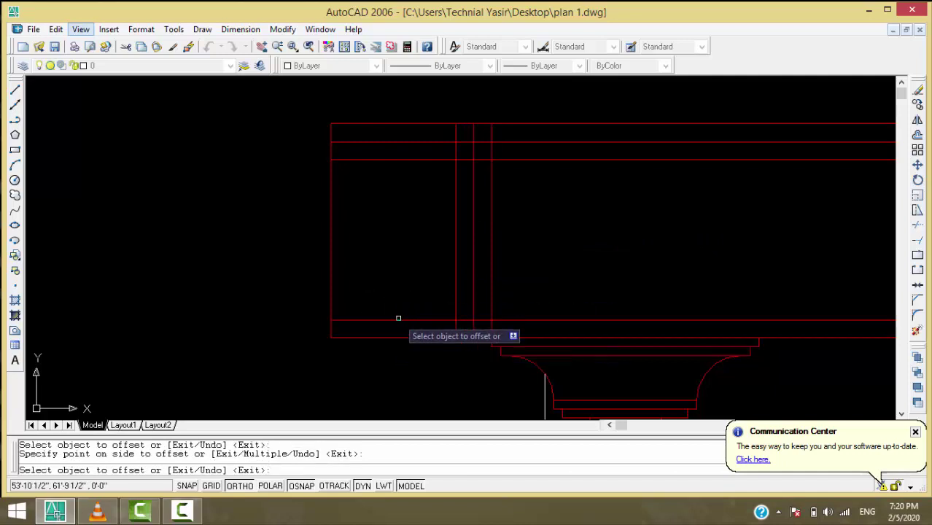
{"action": "left_click", "coordinate": [397, 318]}
{"action": "left_click", "coordinate": [395, 284]}
{"action": "left_click", "coordinate": [329, 258]}
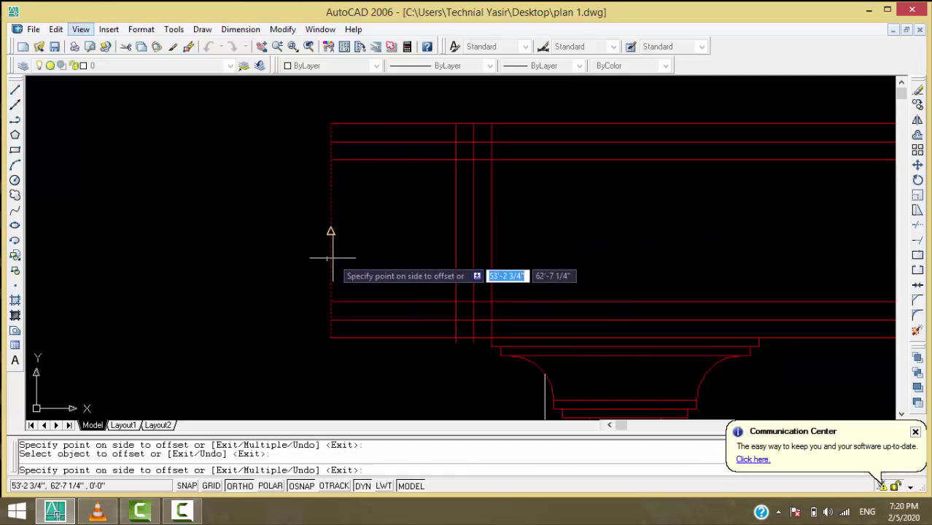
{"action": "left_click", "coordinate": [334, 258]}
{"action": "left_click", "coordinate": [349, 251]}
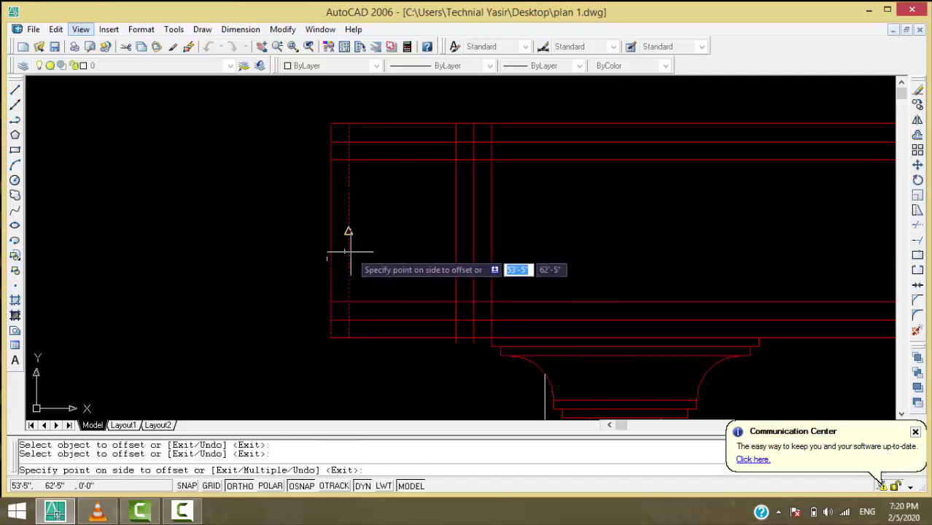
{"action": "left_click", "coordinate": [412, 251]}
{"action": "key", "text": "Return"}
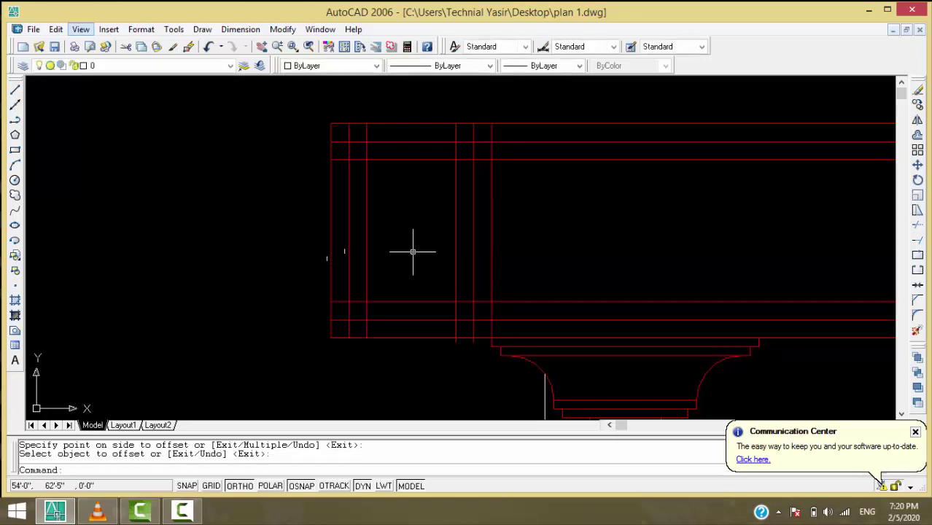
- Trim the overlapping corner lines at the beam end using a TRIM window
{"action": "scroll", "coordinate": [410, 251], "scroll_direction": "down", "scroll_amount": 4}
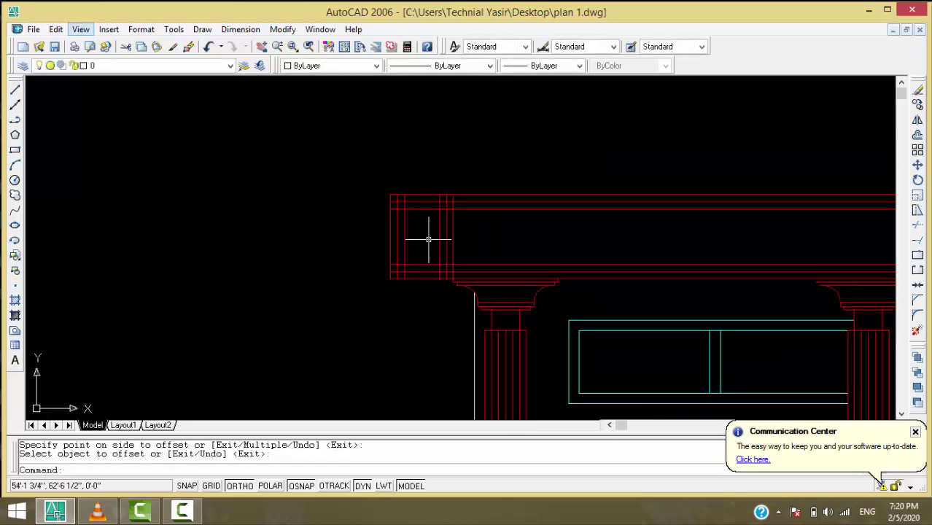
{"action": "scroll", "coordinate": [448, 266], "scroll_direction": "up", "scroll_amount": 4}
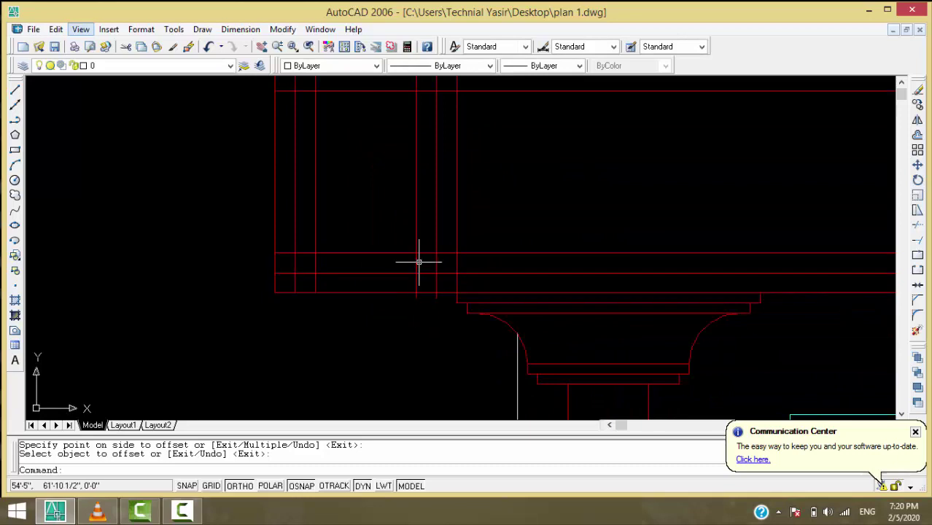
{"action": "scroll", "coordinate": [419, 261], "scroll_direction": "down", "scroll_amount": 1}
{"action": "scroll", "coordinate": [418, 261], "scroll_direction": "down", "scroll_amount": 1}
{"action": "type", "text": "tr"}
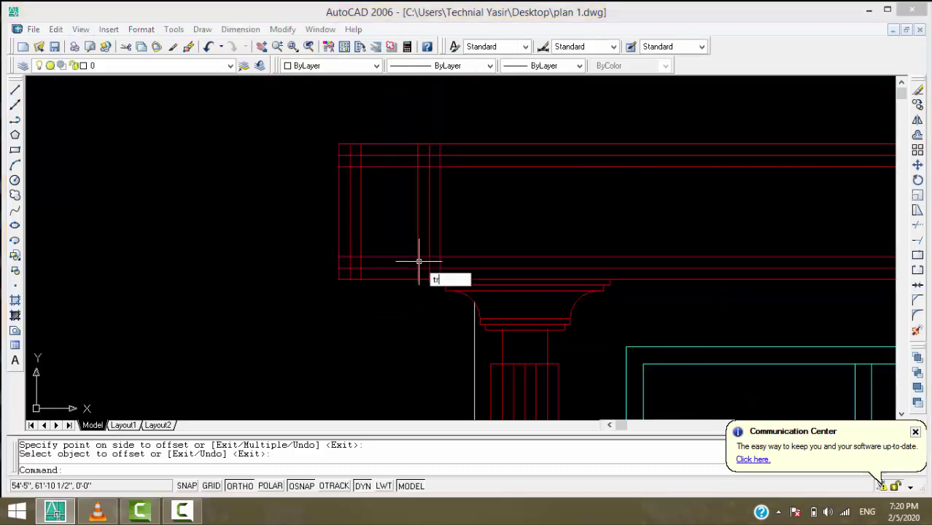
{"action": "key", "text": "Return"}
{"action": "key", "text": "Return"}
{"action": "left_click", "coordinate": [395, 297]}
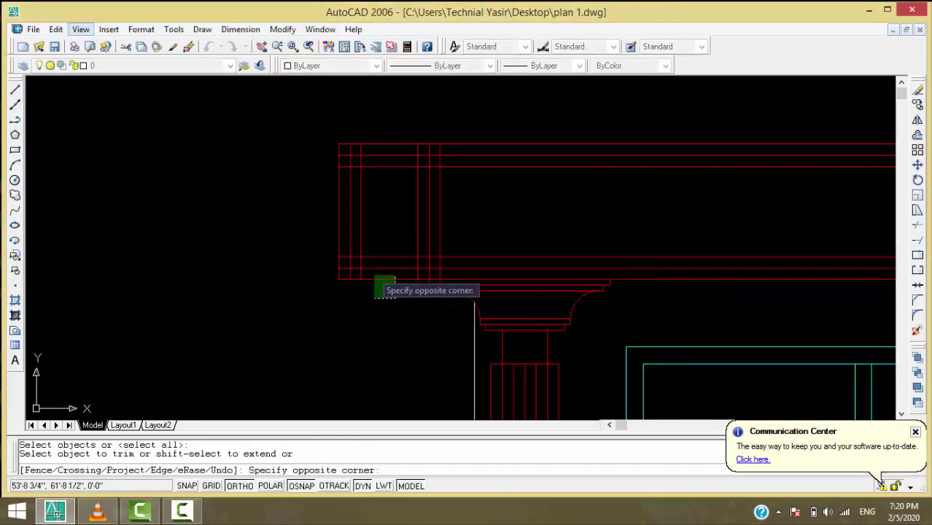
{"action": "left_click", "coordinate": [319, 205]}
{"action": "key", "text": "Return"}
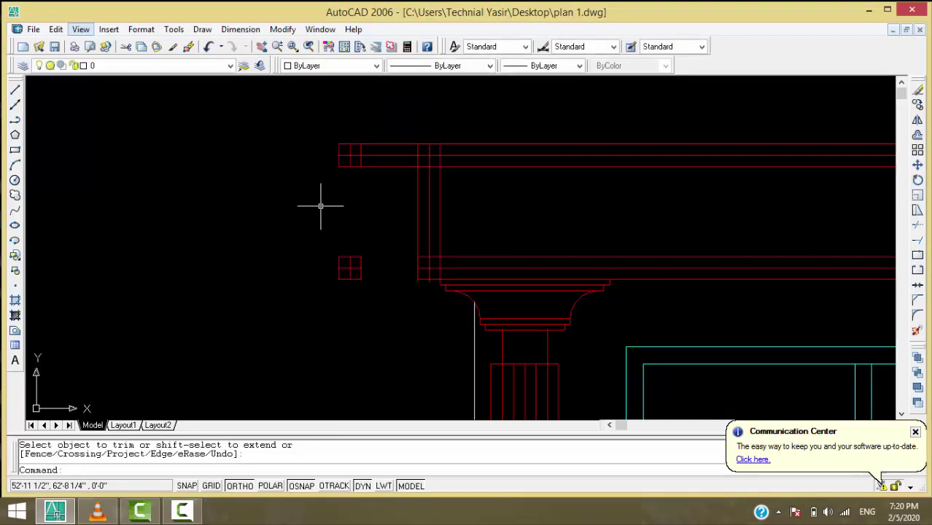
- Trim the short line ends beside the beam
{"action": "scroll", "coordinate": [423, 315], "scroll_direction": "up", "scroll_amount": 1}
{"action": "scroll", "coordinate": [421, 312], "scroll_direction": "up", "scroll_amount": 2}
{"action": "scroll", "coordinate": [421, 312], "scroll_direction": "down", "scroll_amount": 2}
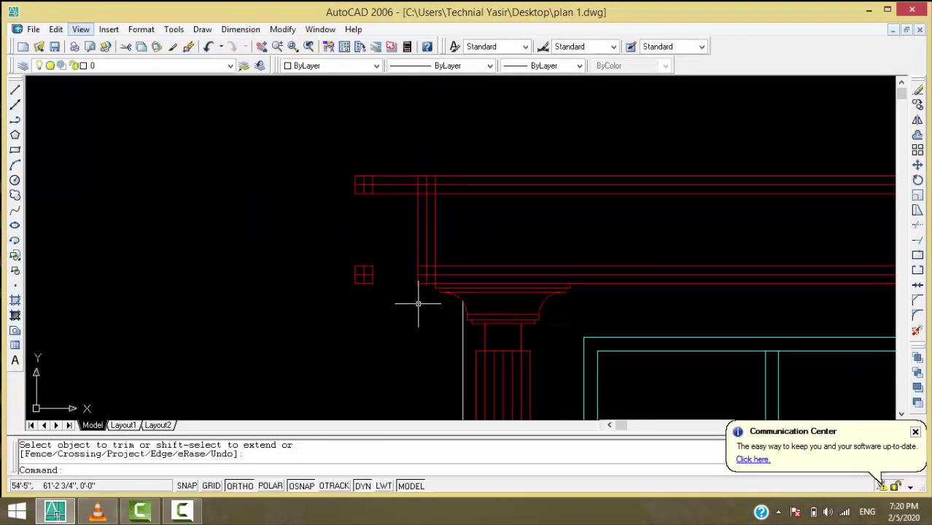
{"action": "scroll", "coordinate": [418, 304], "scroll_direction": "up", "scroll_amount": 3}
{"action": "type", "text": "tr"}
{"action": "key", "text": "Return"}
{"action": "key", "text": "Return"}
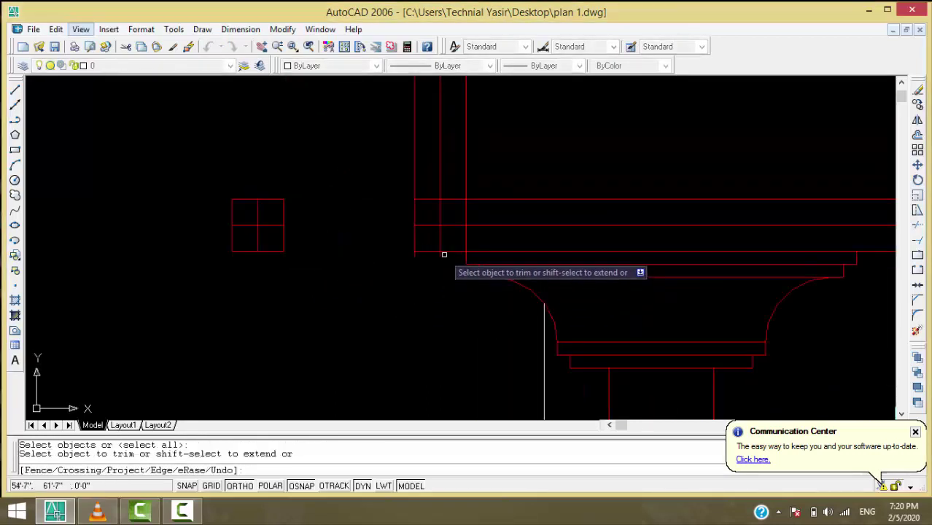
{"action": "scroll", "coordinate": [444, 255], "scroll_direction": "up", "scroll_amount": 2}
{"action": "left_click", "coordinate": [417, 257]}
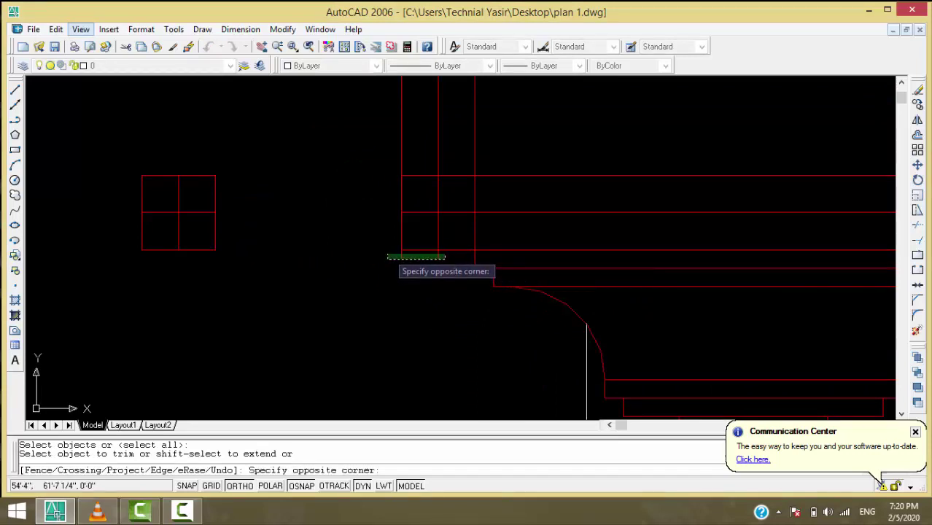
{"action": "left_click", "coordinate": [387, 254]}
{"action": "key", "text": "Return"}
- Trim the lines in the small crossing area near the beam and below it
{"action": "scroll", "coordinate": [410, 285], "scroll_direction": "down", "scroll_amount": 2}
{"action": "scroll", "coordinate": [388, 230], "scroll_direction": "down", "scroll_amount": 1}
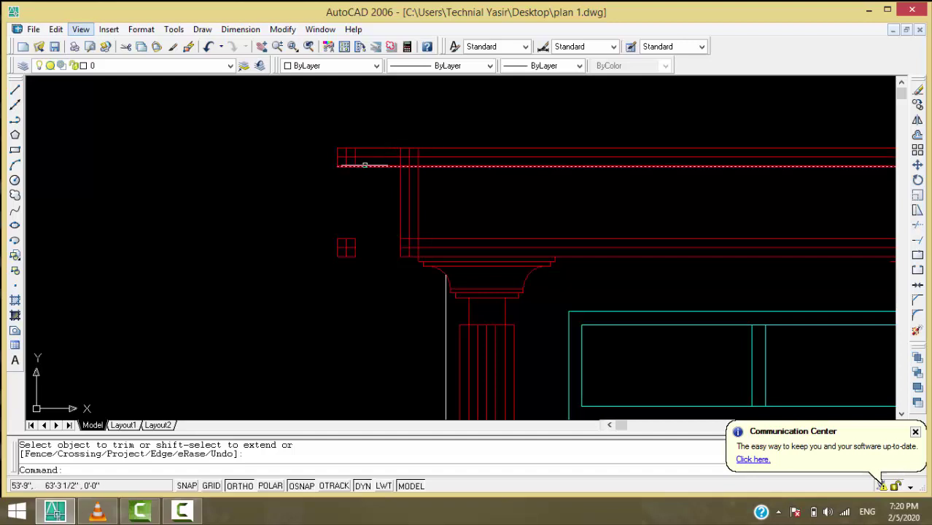
{"action": "scroll", "coordinate": [336, 153], "scroll_direction": "up", "scroll_amount": 2}
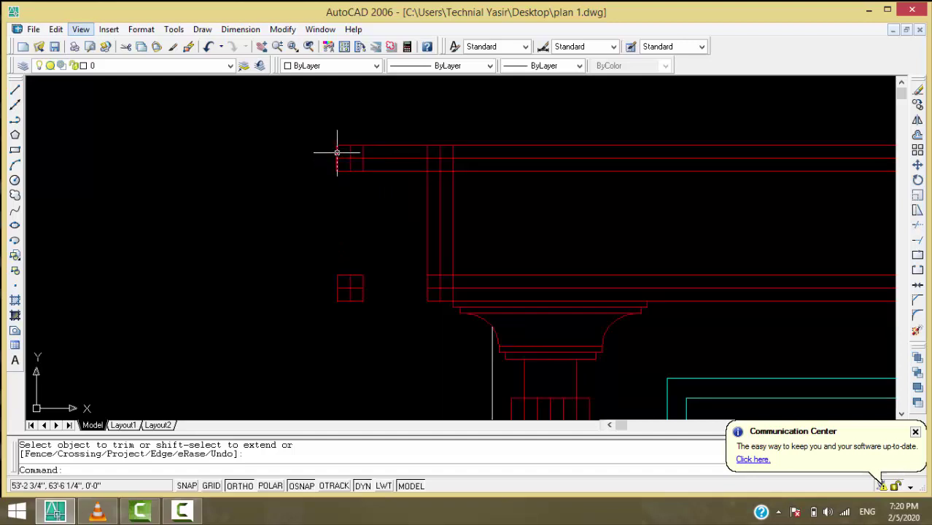
{"action": "type", "text": "tr"}
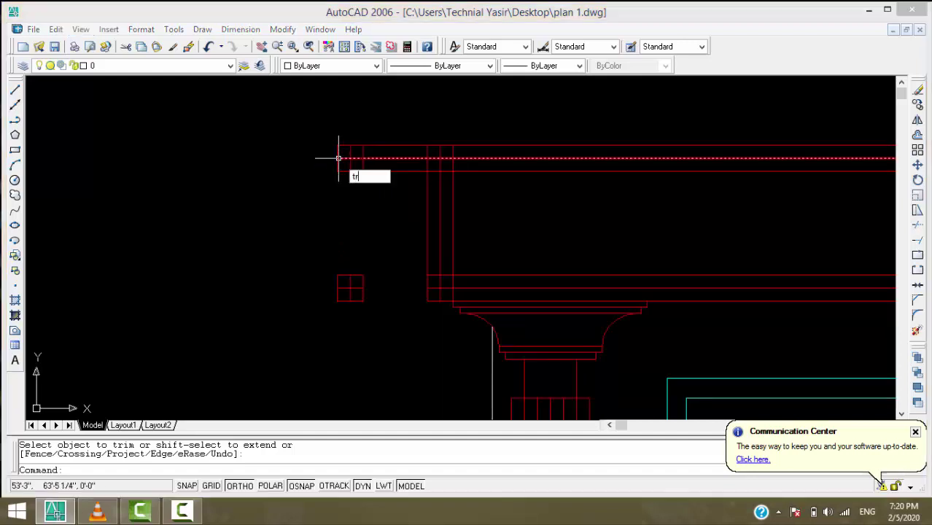
{"action": "key", "text": "Return"}
{"action": "key", "text": "Return"}
{"action": "left_click", "coordinate": [333, 167]}
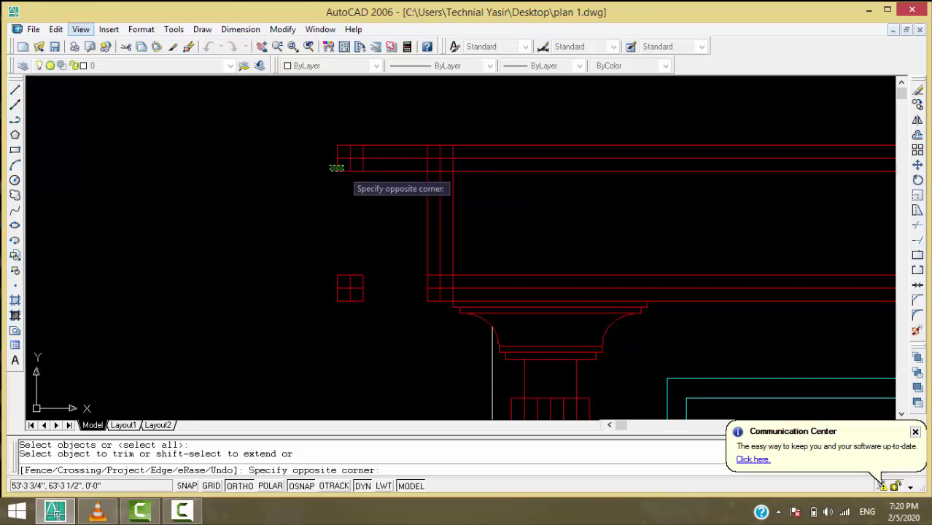
{"action": "left_click", "coordinate": [341, 173]}
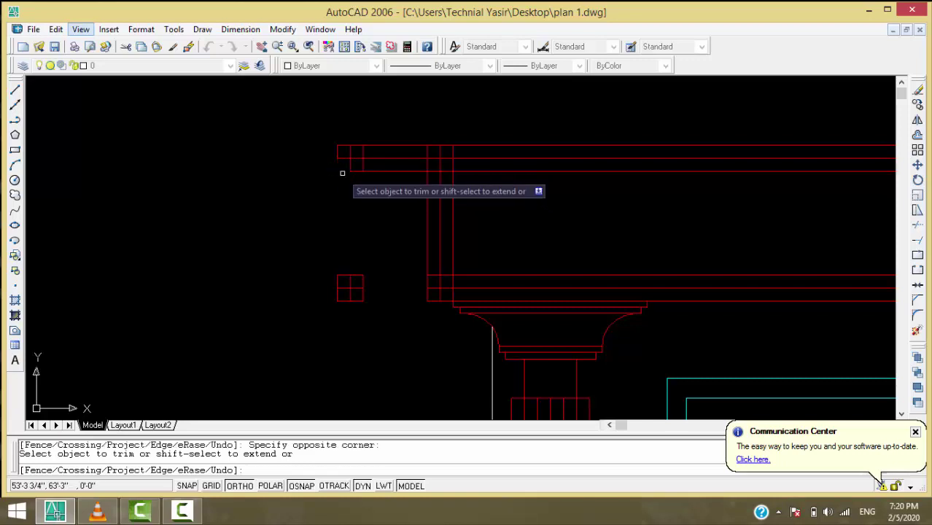
{"action": "left_click", "coordinate": [419, 298]}
{"action": "left_click", "coordinate": [436, 306]}
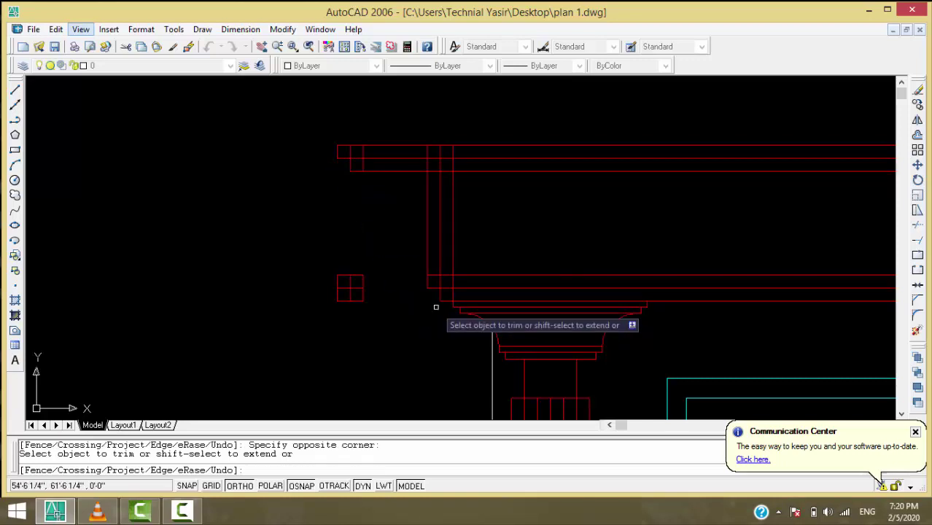
{"action": "key", "text": "Return"}
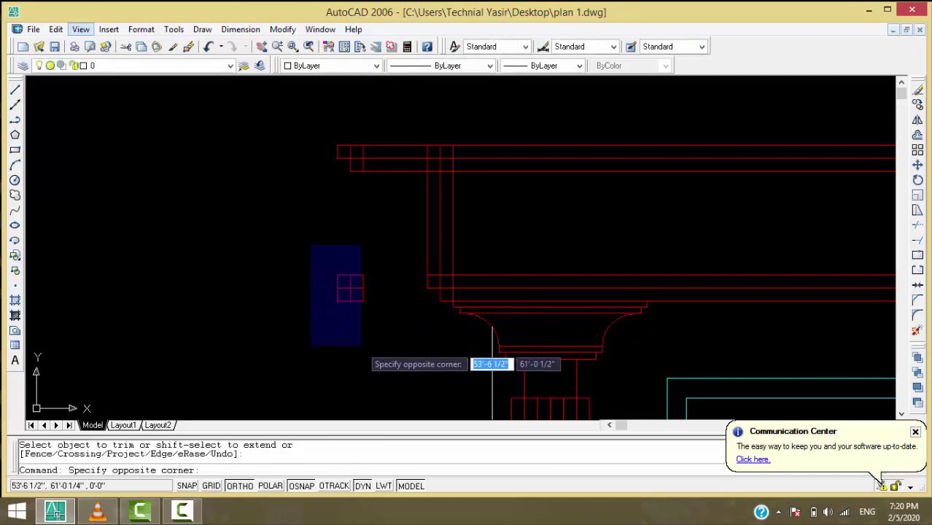
- Window-select the six-line grid square left of the column and delete it
{"action": "left_click", "coordinate": [380, 336]}
{"action": "left_click", "coordinate": [506, 225]}
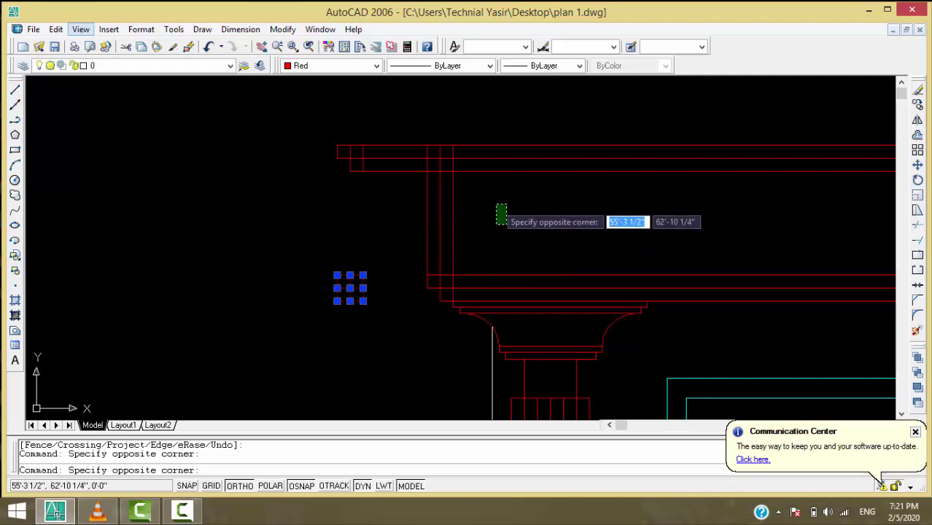
{"action": "key", "text": "BackSpace"}
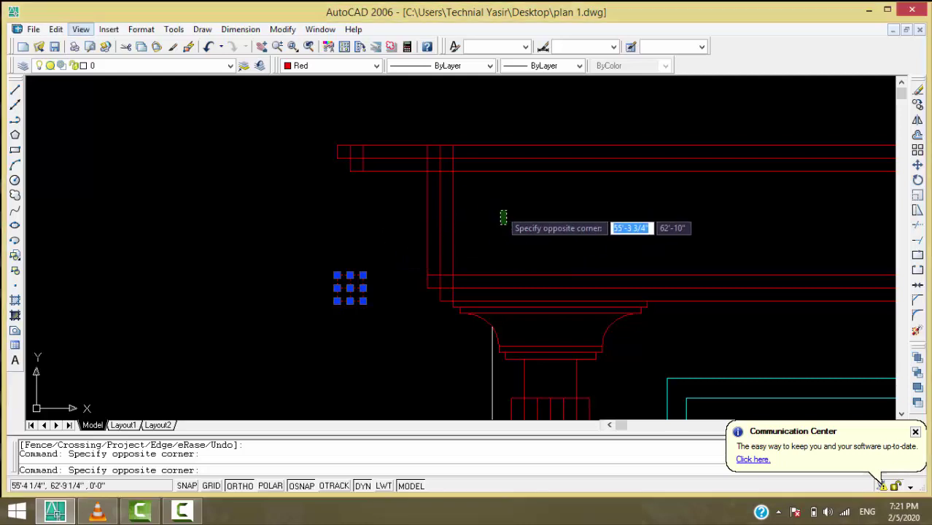
{"action": "left_click", "coordinate": [513, 230]}
{"action": "key", "text": "Delete"}
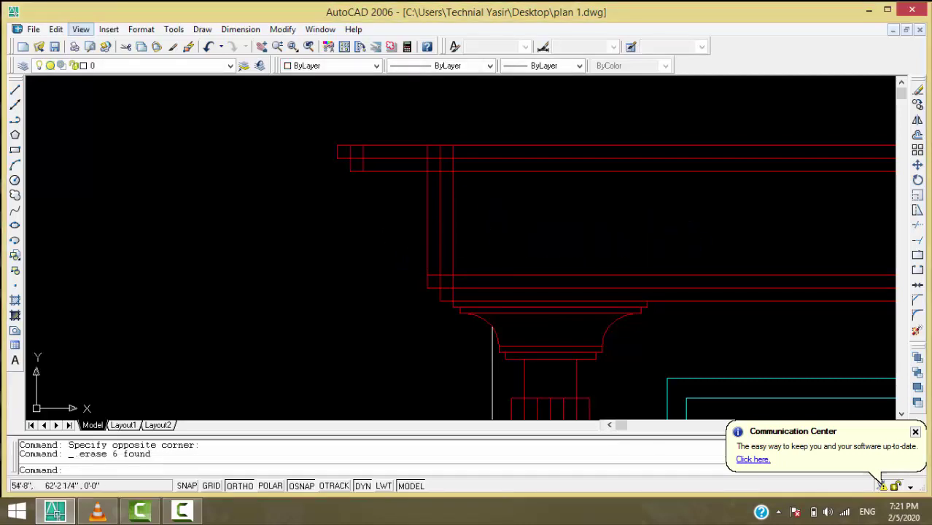
{"action": "scroll", "coordinate": [443, 258], "scroll_direction": "up", "scroll_amount": 2}
- Trim the line under the beam end, the left vertical, and the cornice-end horizontal
{"action": "type", "text": "tr"}
{"action": "key", "text": "Return"}
{"action": "key", "text": "Return"}
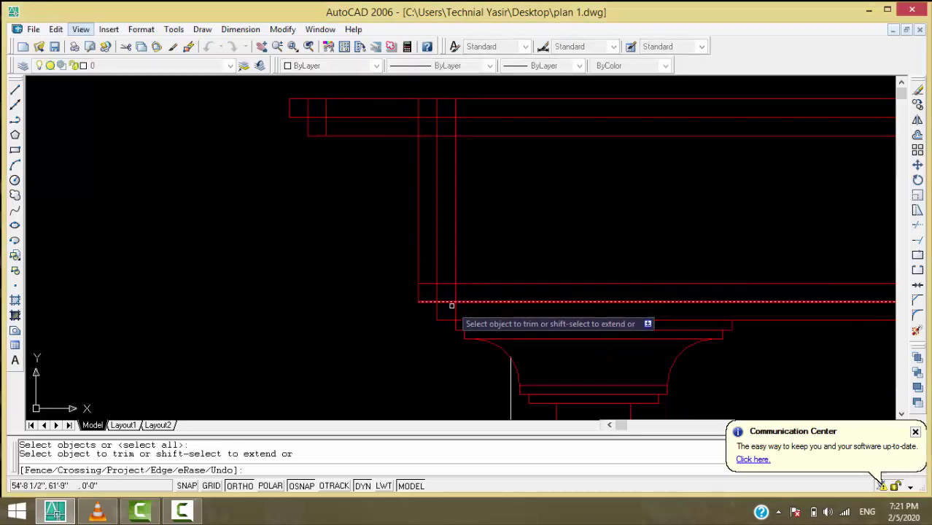
{"action": "left_click", "coordinate": [451, 303]}
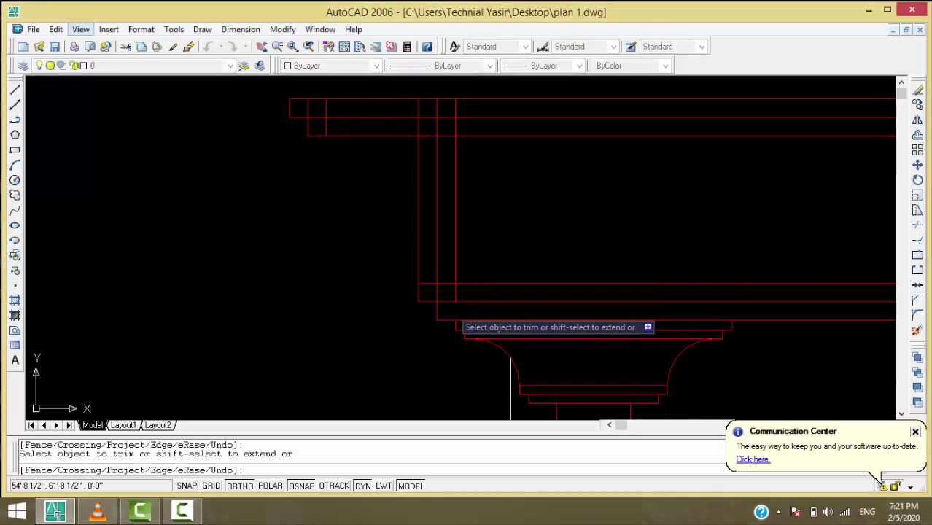
{"action": "left_click", "coordinate": [425, 275]}
{"action": "left_click", "coordinate": [416, 262]}
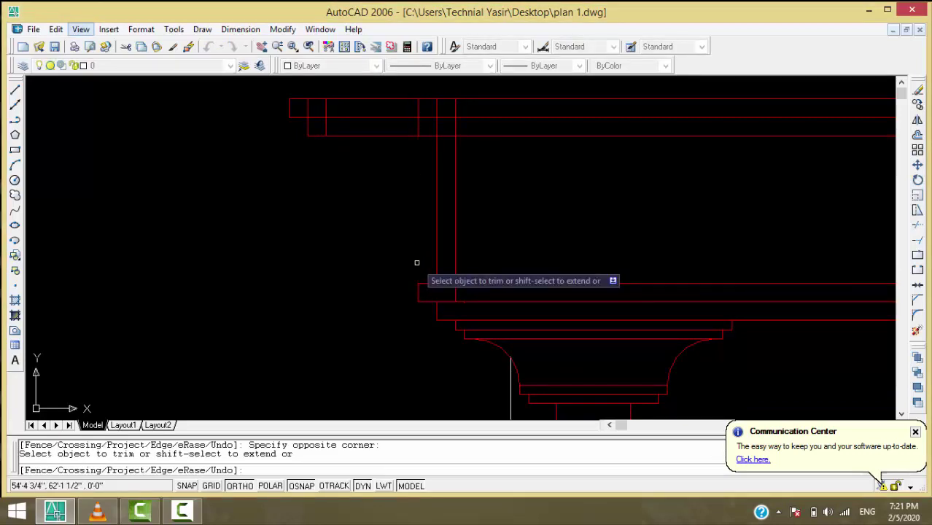
{"action": "left_click", "coordinate": [342, 117]}
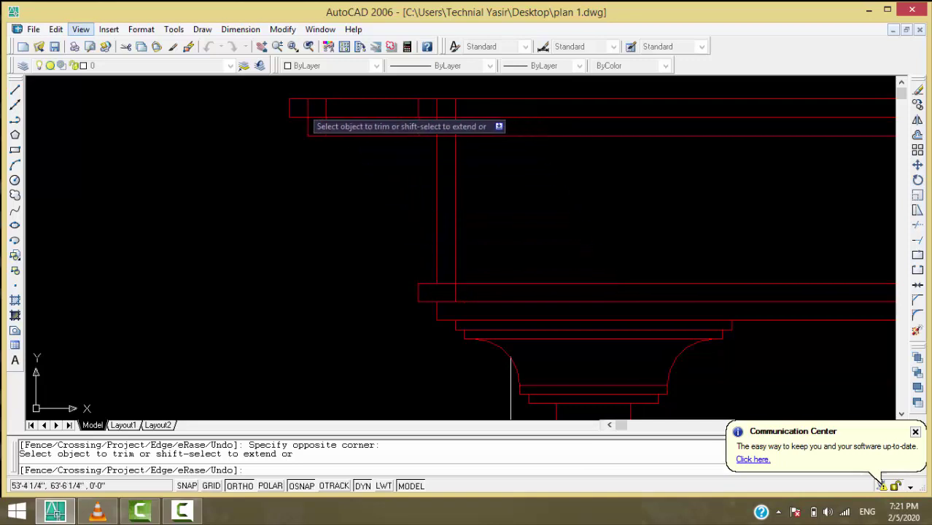
{"action": "key", "text": "Return"}
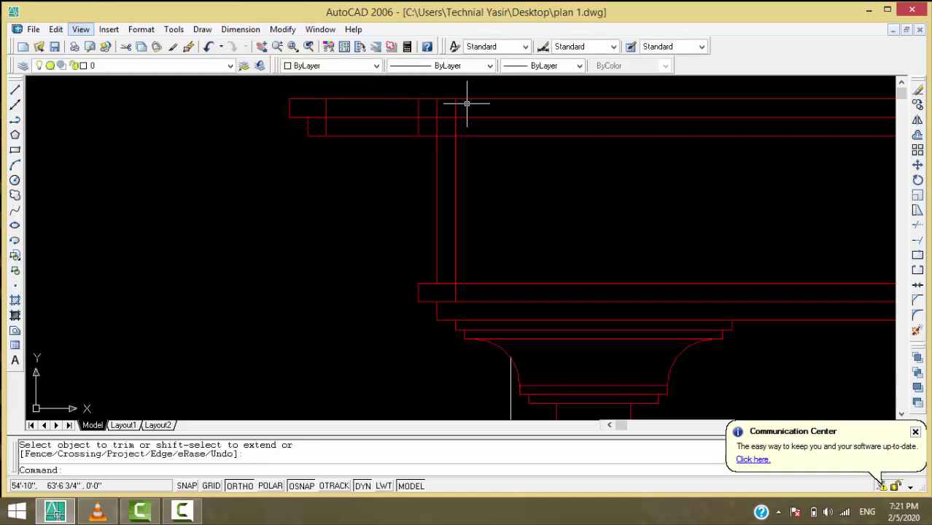
- Window-select the four leftover lines at the cornice's left end and delete them
{"action": "left_click", "coordinate": [466, 104]}
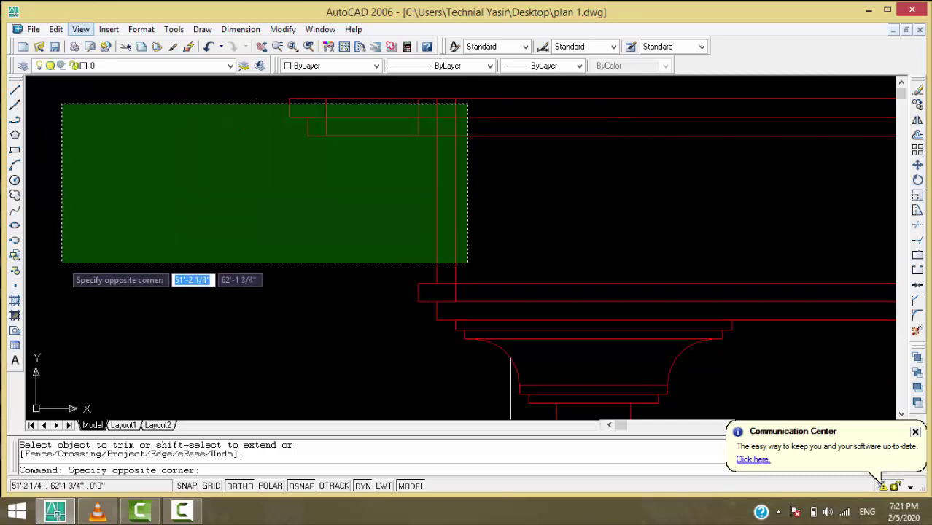
{"action": "left_click", "coordinate": [304, 117]}
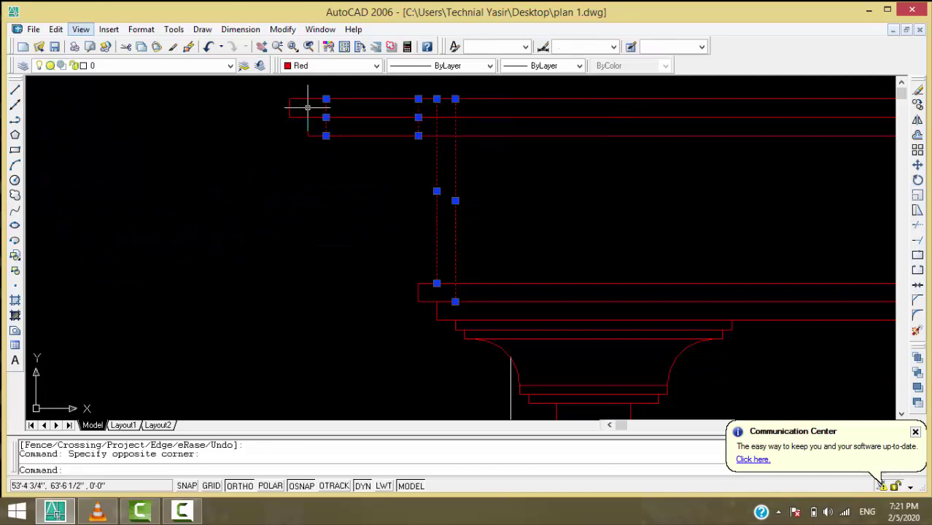
{"action": "key", "text": "Delete"}
{"action": "scroll", "coordinate": [402, 177], "scroll_direction": "down", "scroll_amount": 1}
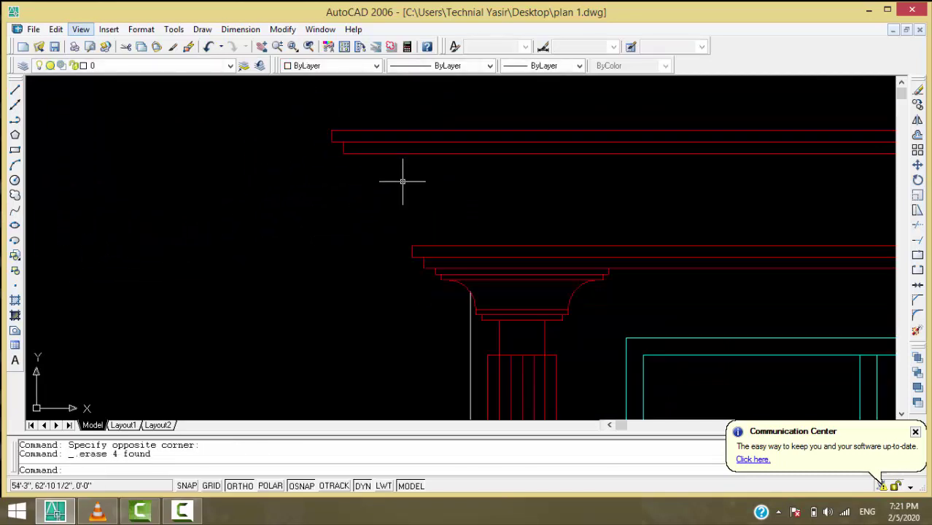
{"action": "scroll", "coordinate": [402, 179], "scroll_direction": "down", "scroll_amount": 1}
{"action": "scroll", "coordinate": [383, 157], "scroll_direction": "up", "scroll_amount": 1}
{"action": "scroll", "coordinate": [390, 183], "scroll_direction": "up", "scroll_amount": 1}
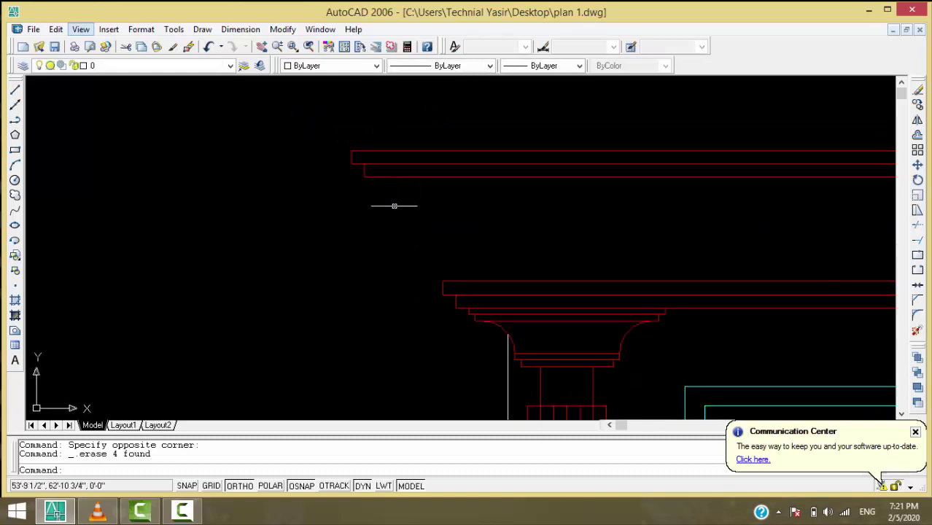
{"action": "left_click", "coordinate": [16, 121]}
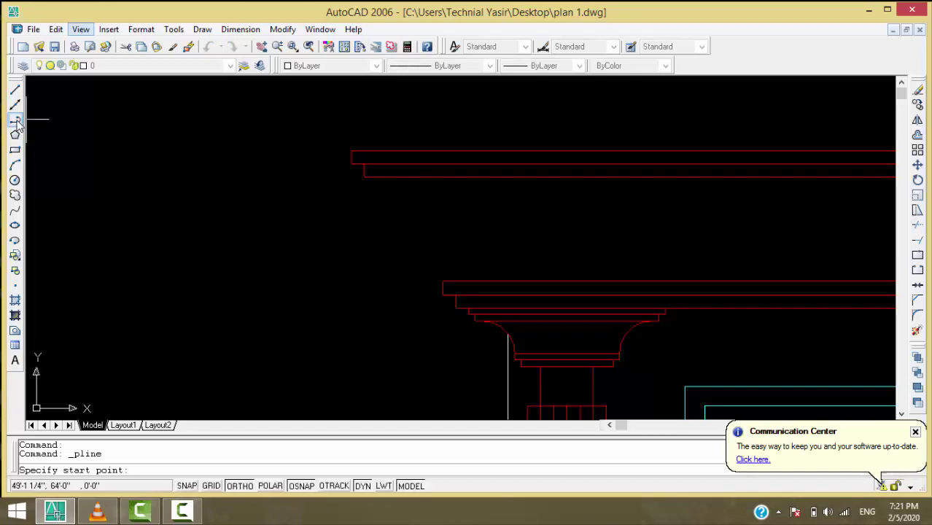
{"action": "left_click", "coordinate": [364, 176]}
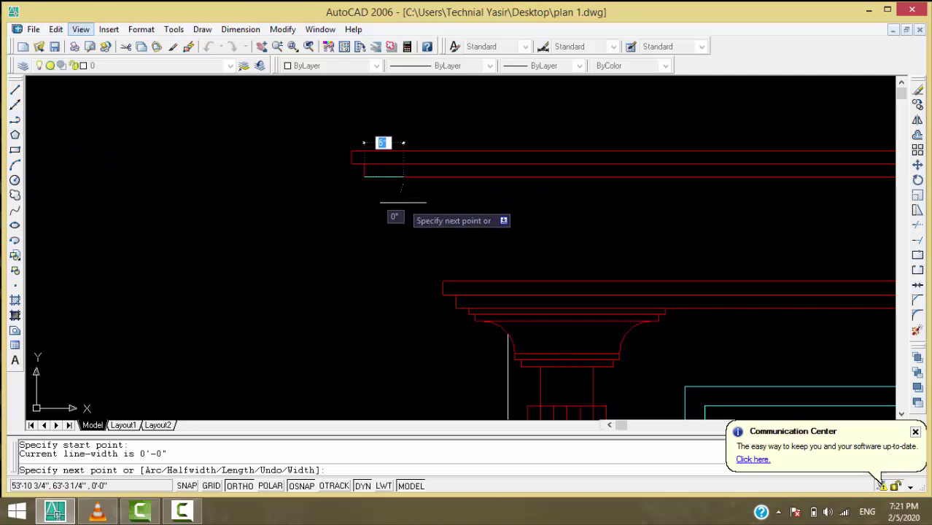
{"action": "key", "text": "F8"}
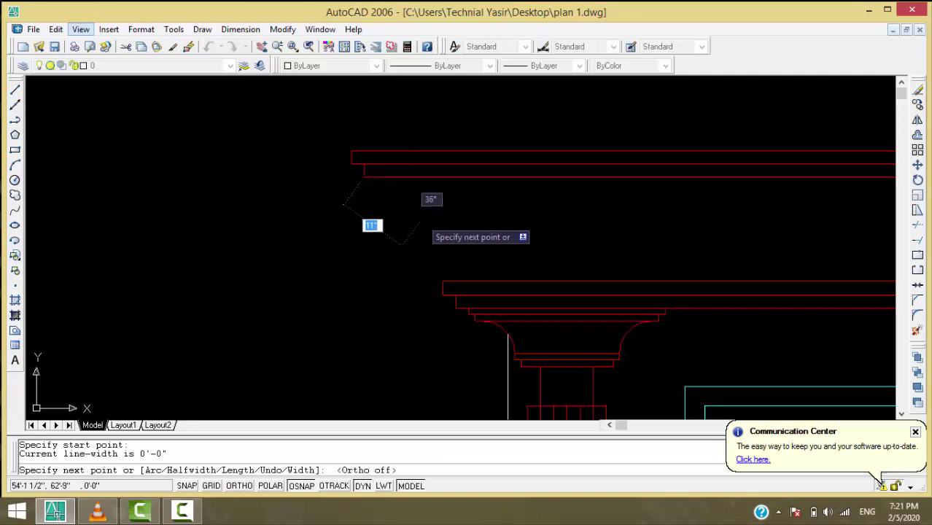
{"action": "left_click", "coordinate": [430, 214]}
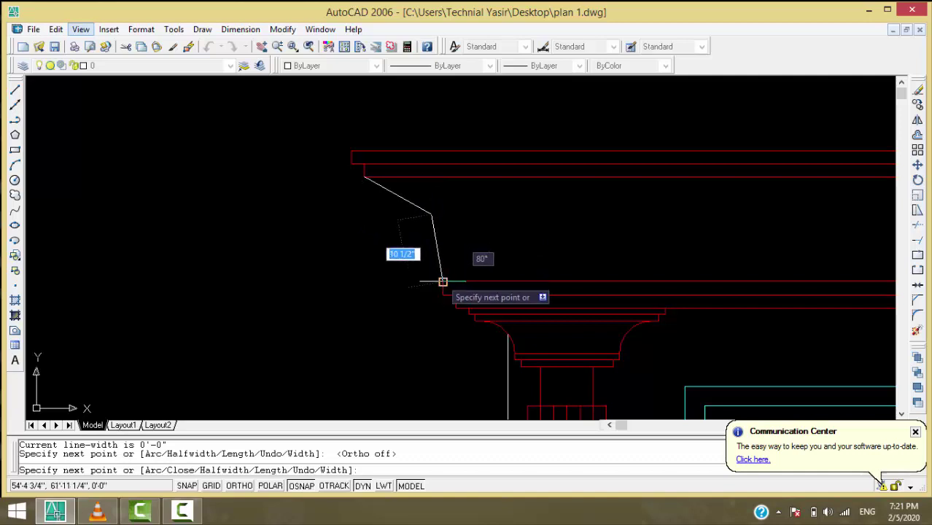
{"action": "left_click", "coordinate": [441, 277]}
{"action": "key", "text": "ctrl+z"}
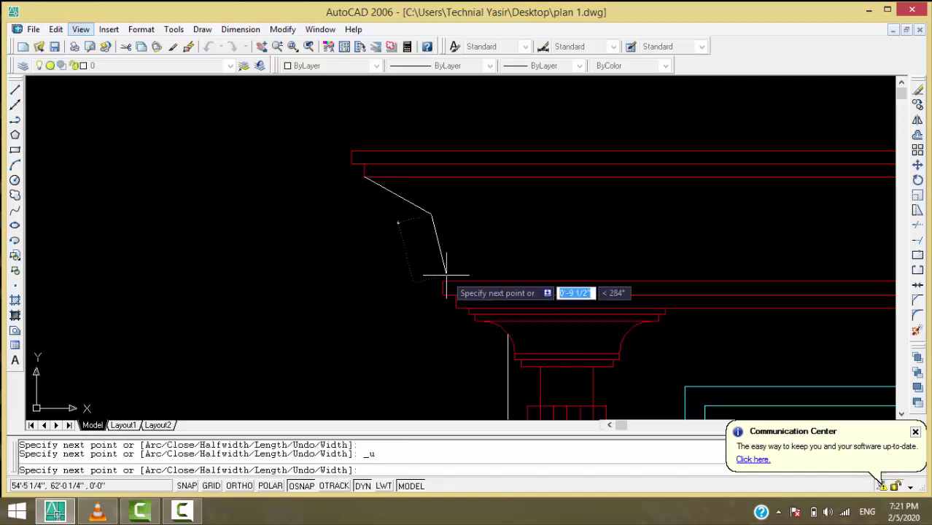
{"action": "key", "text": "Return"}
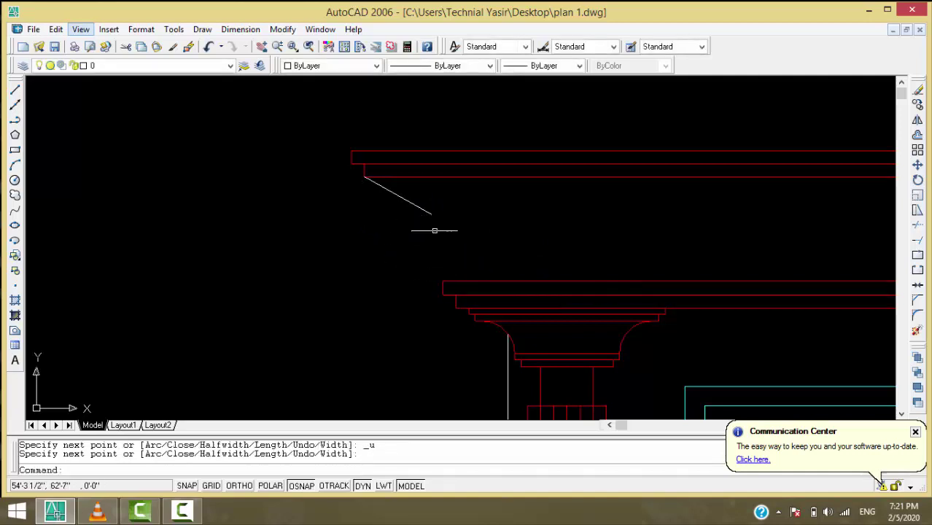
{"action": "left_click", "coordinate": [422, 211]}
{"action": "key", "text": "Delete"}
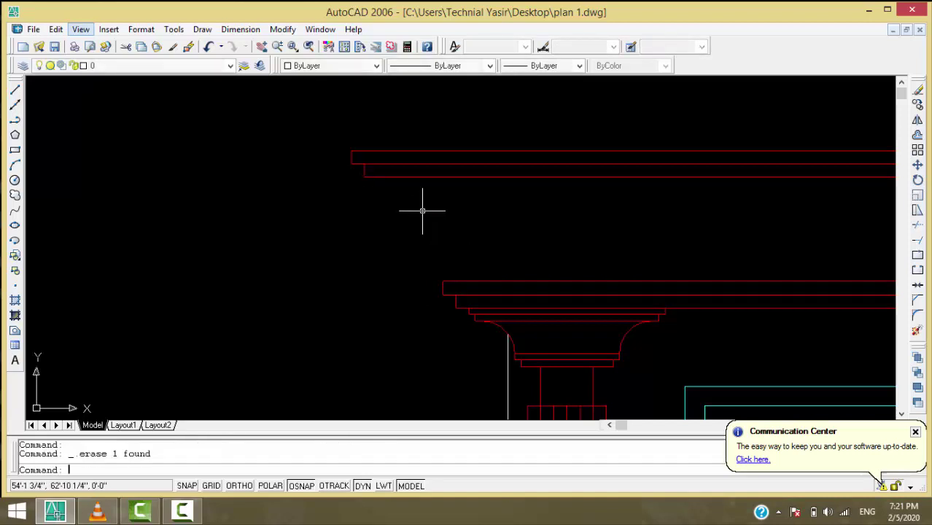
- Draw a three-point arc from the cornice's left underside corner to the lower beam's left corner
{"action": "left_click", "coordinate": [16, 168]}
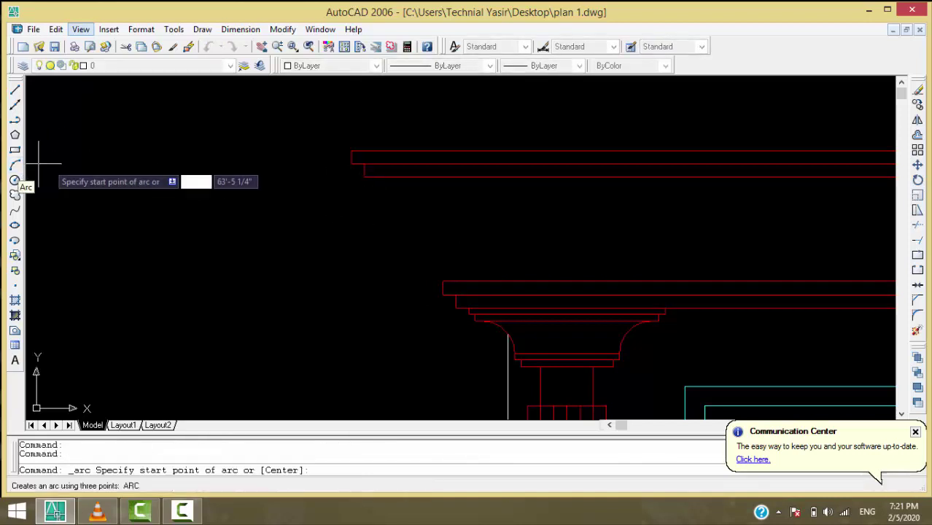
{"action": "left_click", "coordinate": [365, 177]}
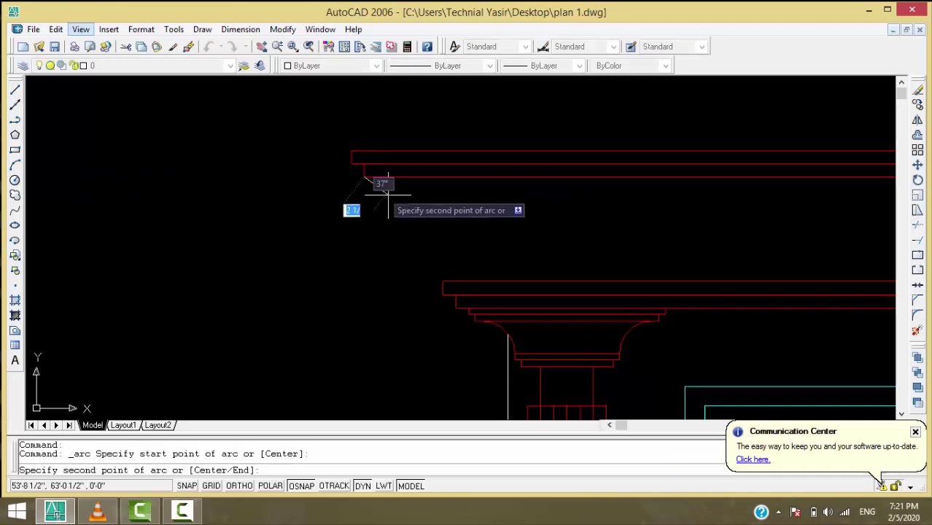
{"action": "left_click", "coordinate": [430, 222]}
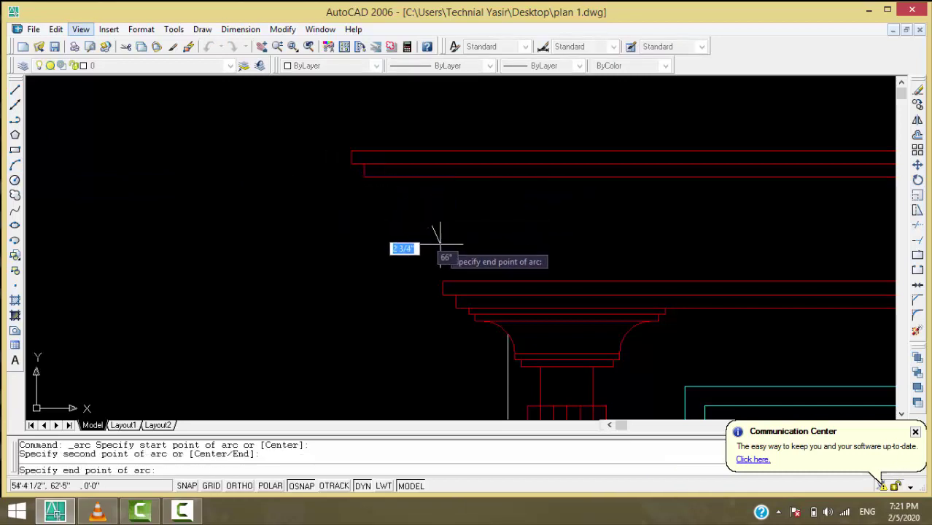
{"action": "left_click", "coordinate": [442, 283]}
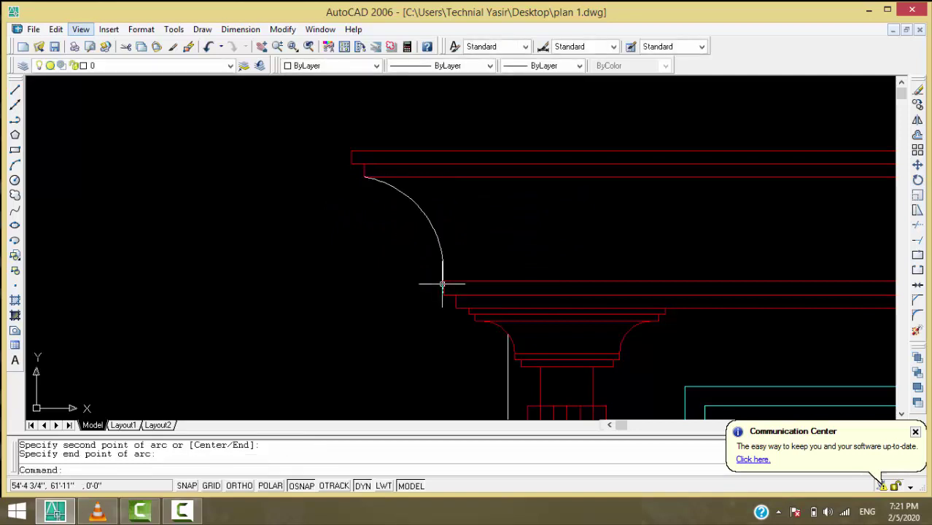
{"action": "scroll", "coordinate": [500, 222], "scroll_direction": "down", "scroll_amount": 2}
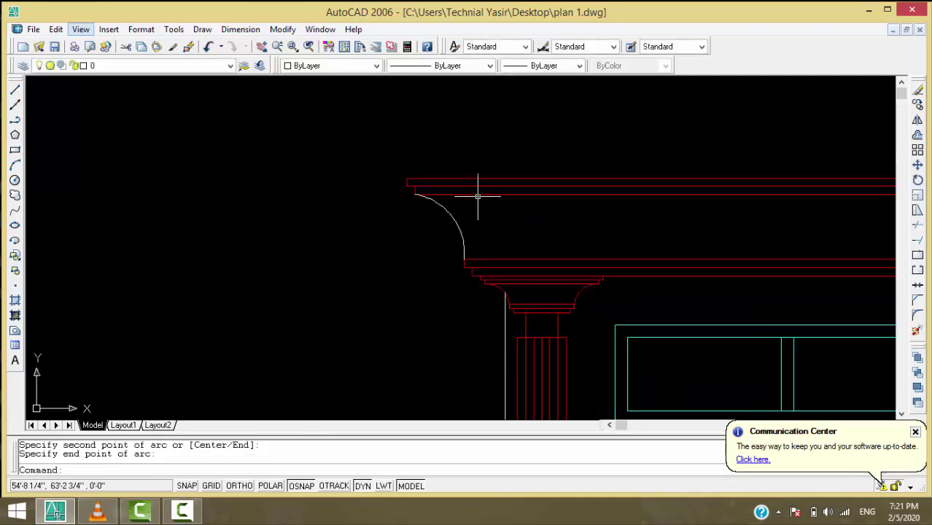
{"action": "scroll", "coordinate": [478, 196], "scroll_direction": "up", "scroll_amount": 1}
{"action": "scroll", "coordinate": [478, 196], "scroll_direction": "up", "scroll_amount": 1}
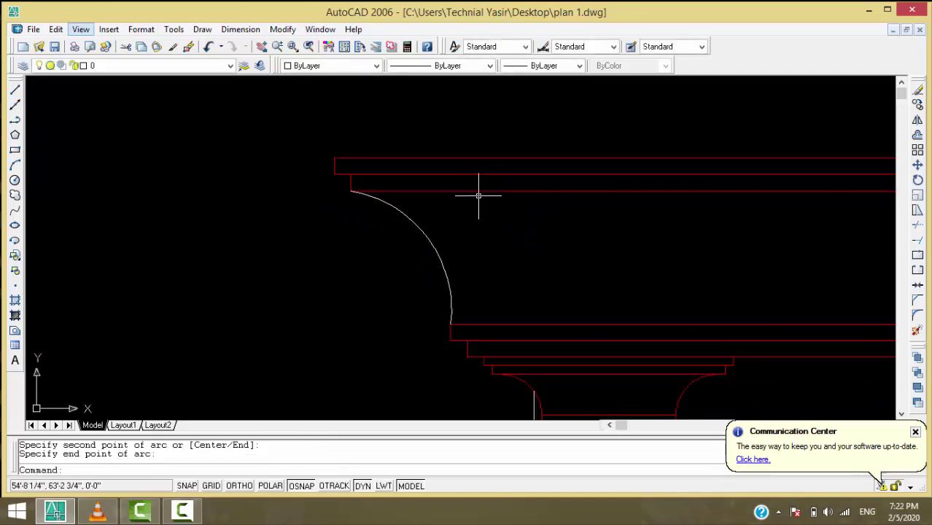
{"action": "scroll", "coordinate": [502, 227], "scroll_direction": "down", "scroll_amount": 1}
{"action": "scroll", "coordinate": [503, 232], "scroll_direction": "down", "scroll_amount": 1}
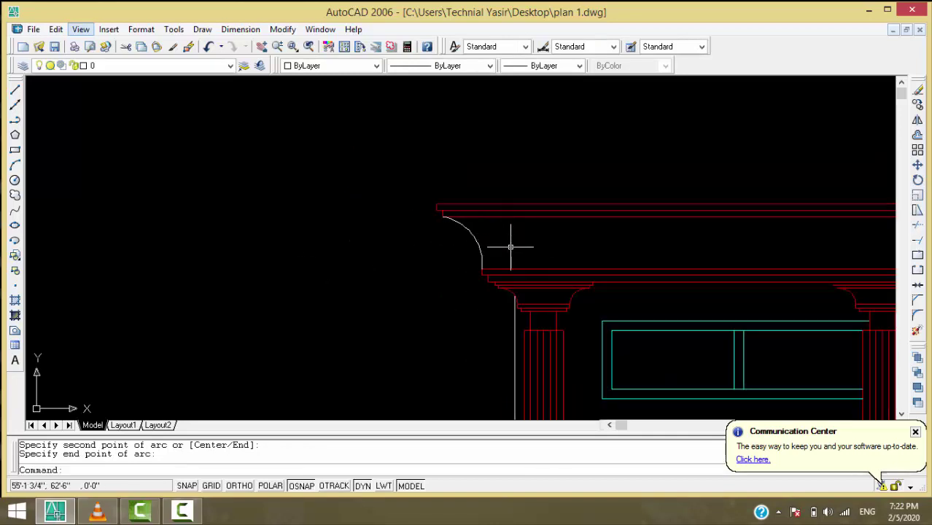
{"action": "scroll", "coordinate": [509, 247], "scroll_direction": "up", "scroll_amount": 1}
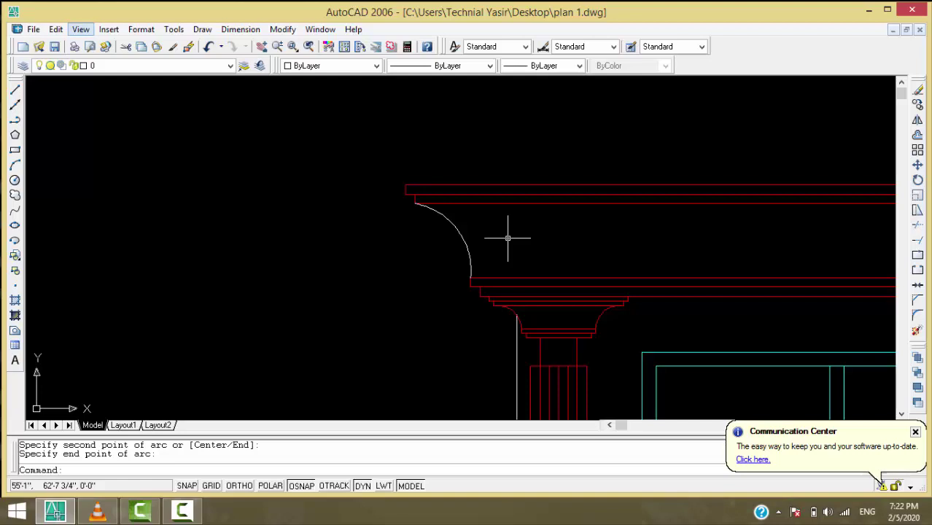
- Use Match Properties to turn the white bracket arc red like the adjacent cornice line
{"action": "type", "text": "ma"}
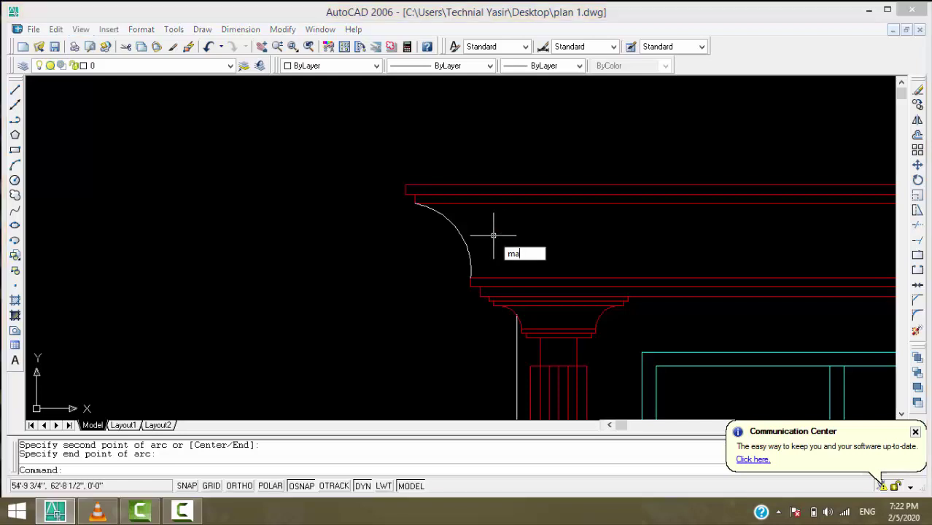
{"action": "key", "text": "Return"}
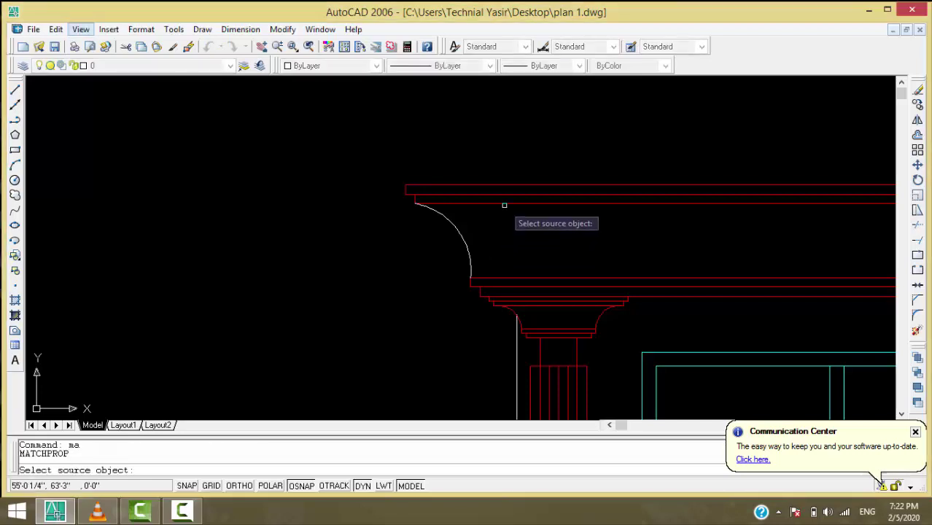
{"action": "left_click", "coordinate": [505, 202]}
{"action": "left_click", "coordinate": [443, 234]}
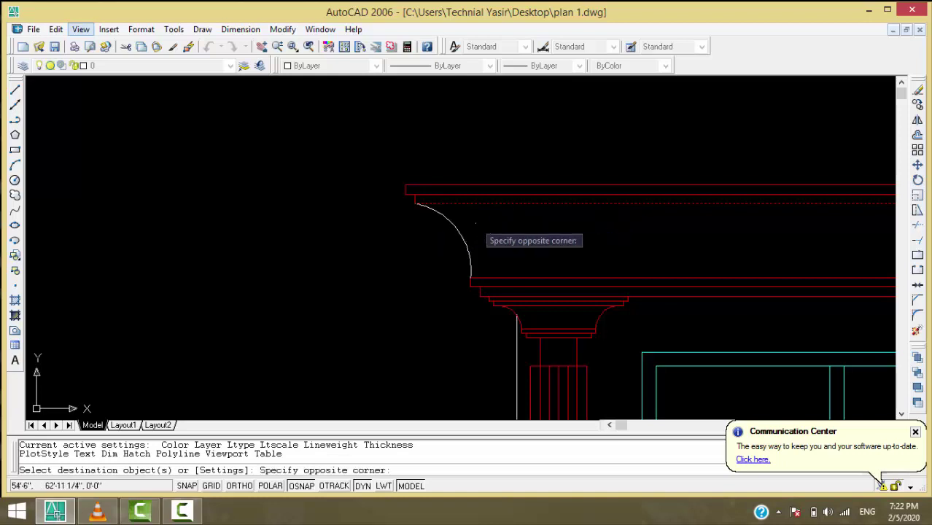
{"action": "left_click", "coordinate": [452, 255]}
{"action": "key", "text": "Return"}
{"action": "scroll", "coordinate": [474, 258], "scroll_direction": "down", "scroll_amount": 2}
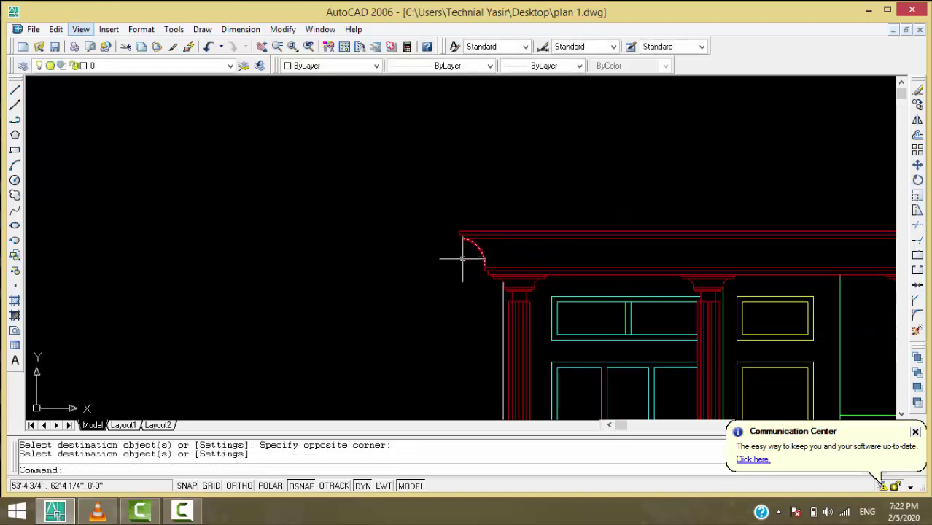
{"action": "scroll", "coordinate": [462, 256], "scroll_direction": "down", "scroll_amount": 3}
{"action": "scroll", "coordinate": [408, 266], "scroll_direction": "down", "scroll_amount": 2}
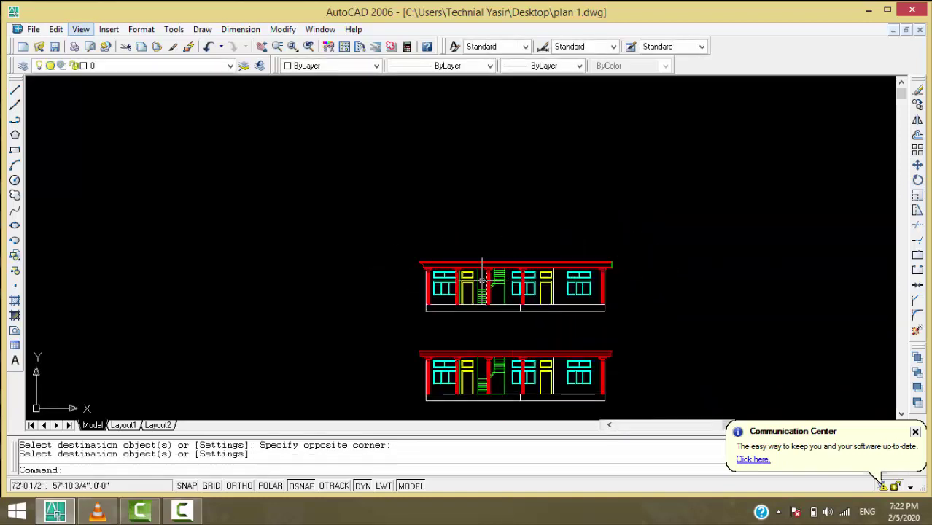
{"action": "scroll", "coordinate": [403, 269], "scroll_direction": "up", "scroll_amount": 2}
{"action": "scroll", "coordinate": [423, 255], "scroll_direction": "up", "scroll_amount": 2}
{"action": "scroll", "coordinate": [437, 253], "scroll_direction": "up", "scroll_amount": 2}
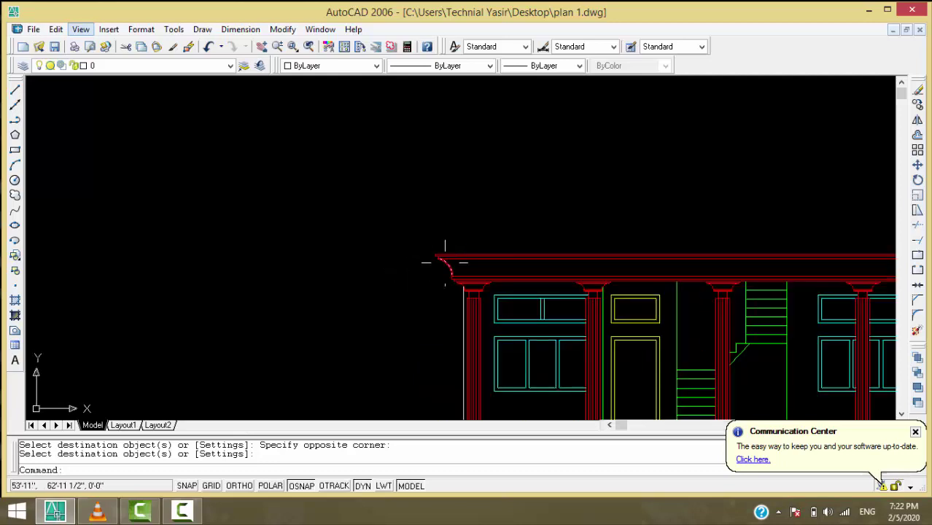
{"action": "scroll", "coordinate": [456, 266], "scroll_direction": "up", "scroll_amount": 2}
{"action": "scroll", "coordinate": [466, 275], "scroll_direction": "up", "scroll_amount": 1}
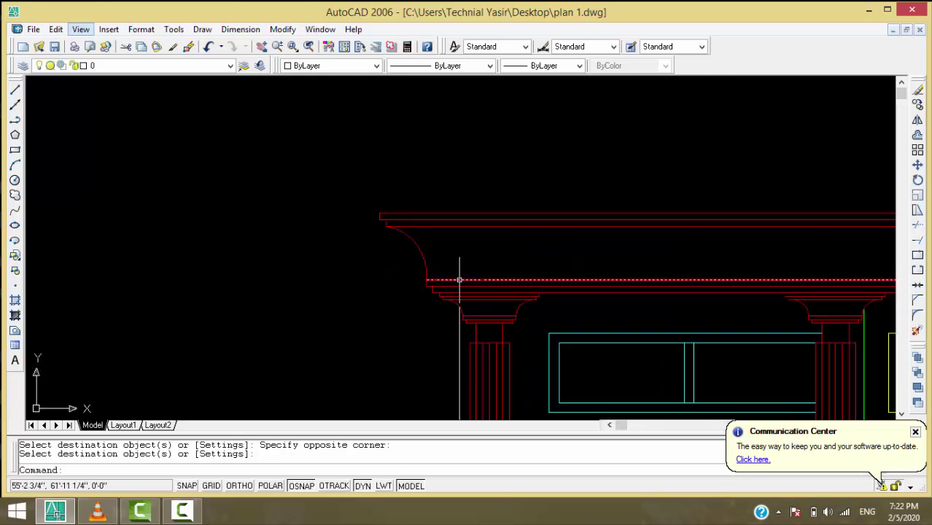
{"action": "scroll", "coordinate": [457, 277], "scroll_direction": "up", "scroll_amount": 2}
{"action": "scroll", "coordinate": [409, 268], "scroll_direction": "up", "scroll_amount": 1}
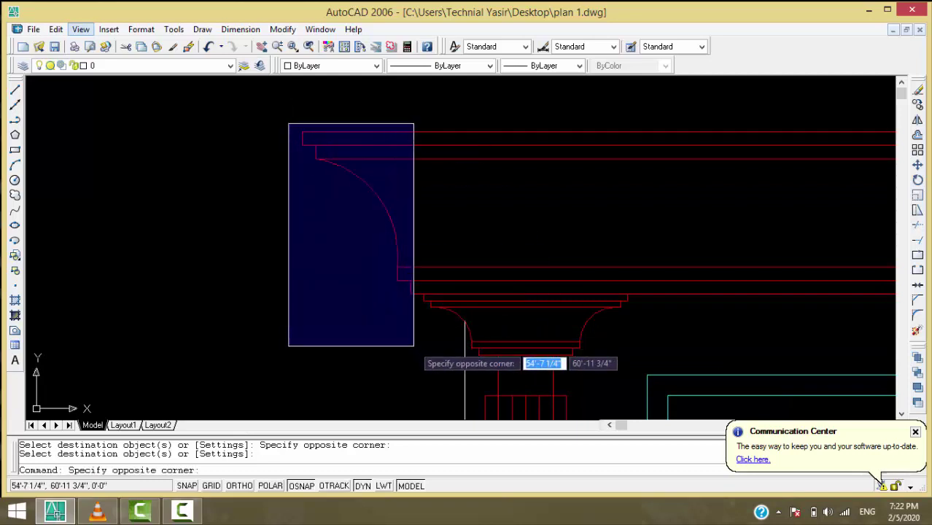
{"action": "left_click", "coordinate": [413, 345]}
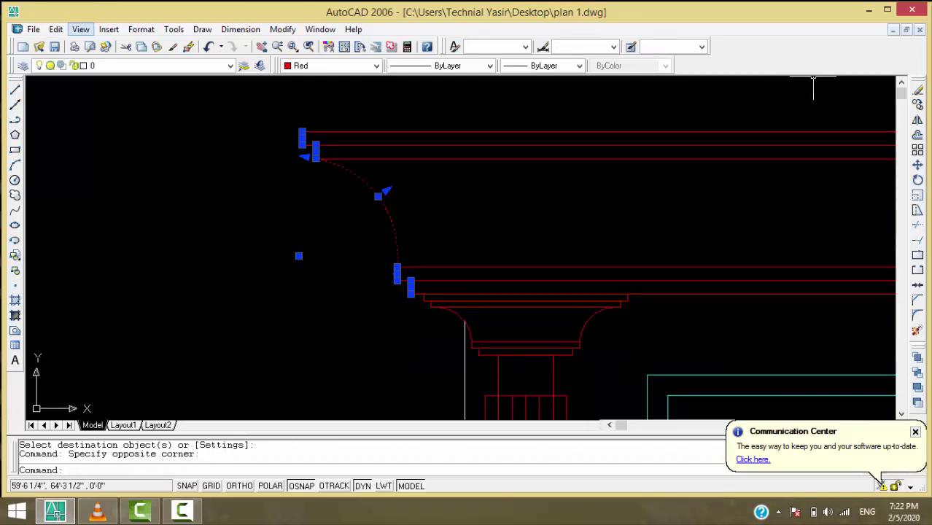
{"action": "left_click", "coordinate": [917, 106]}
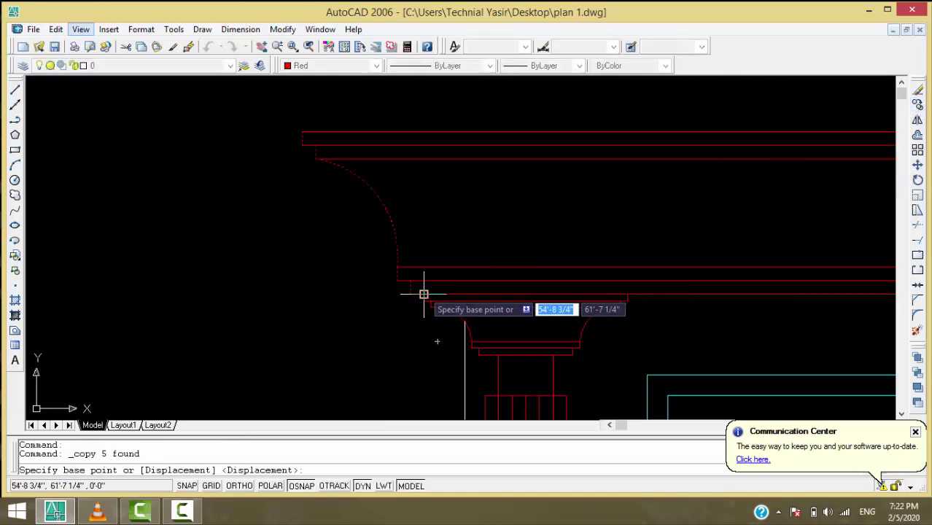
{"action": "scroll", "coordinate": [271, 188], "scroll_direction": "down", "scroll_amount": 5}
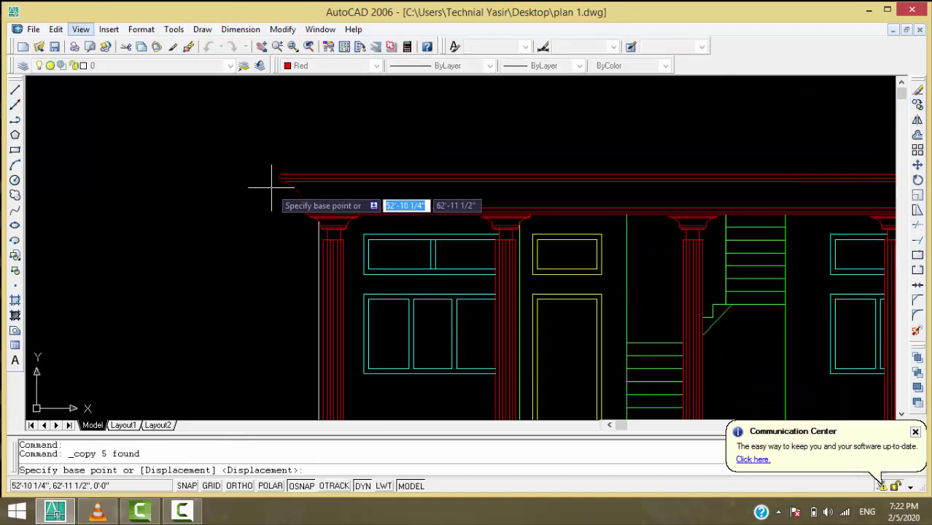
{"action": "scroll", "coordinate": [271, 183], "scroll_direction": "down", "scroll_amount": 3}
{"action": "scroll", "coordinate": [272, 183], "scroll_direction": "down", "scroll_amount": 3}
{"action": "scroll", "coordinate": [565, 193], "scroll_direction": "up", "scroll_amount": 4}
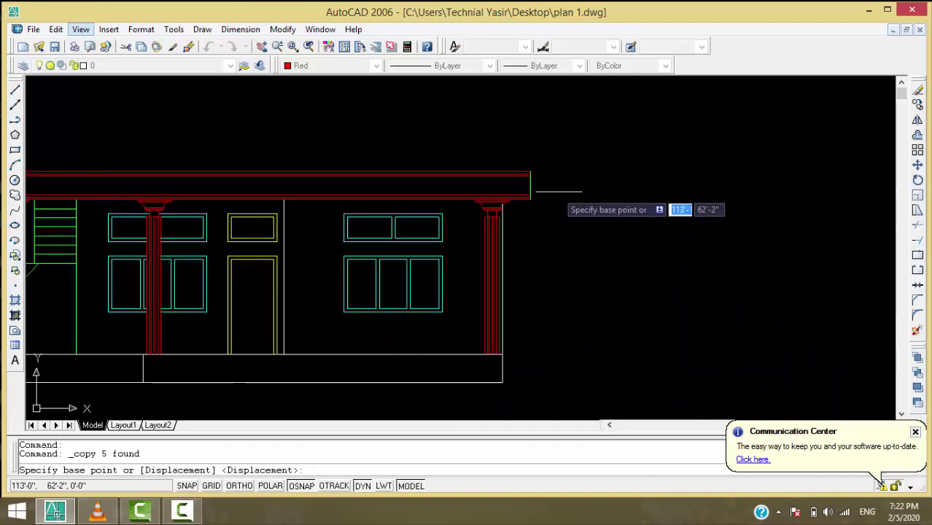
{"action": "scroll", "coordinate": [537, 195], "scroll_direction": "up", "scroll_amount": 2}
{"action": "scroll", "coordinate": [532, 194], "scroll_direction": "up", "scroll_amount": 3}
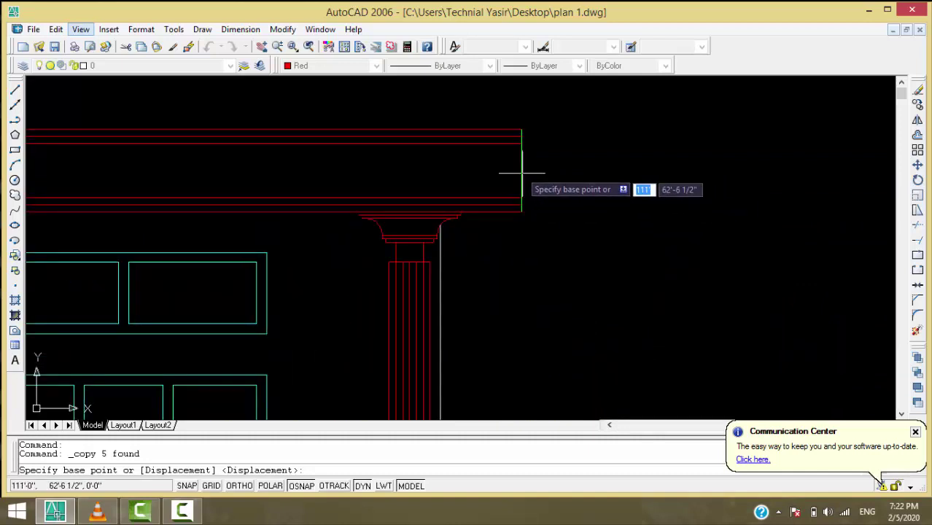
{"action": "scroll", "coordinate": [557, 190], "scroll_direction": "down", "scroll_amount": 5}
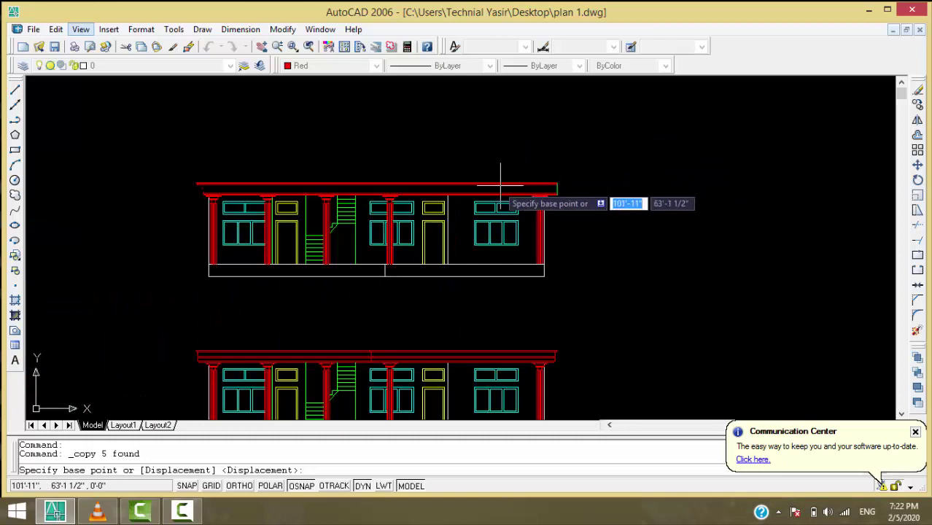
{"action": "scroll", "coordinate": [208, 191], "scroll_direction": "up", "scroll_amount": 2}
{"action": "scroll", "coordinate": [200, 194], "scroll_direction": "up", "scroll_amount": 1}
{"action": "scroll", "coordinate": [207, 191], "scroll_direction": "up", "scroll_amount": 2}
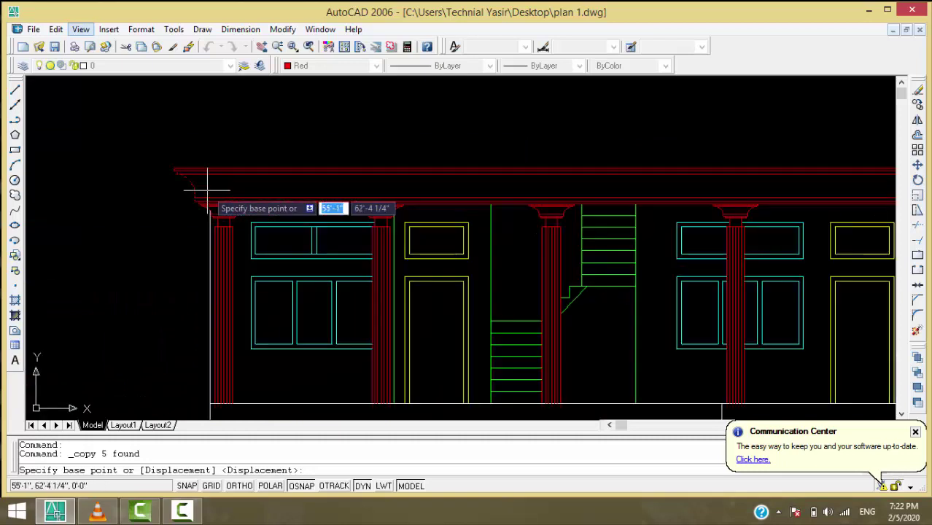
{"action": "scroll", "coordinate": [207, 191], "scroll_direction": "down", "scroll_amount": 2}
{"action": "scroll", "coordinate": [208, 194], "scroll_direction": "down", "scroll_amount": 2}
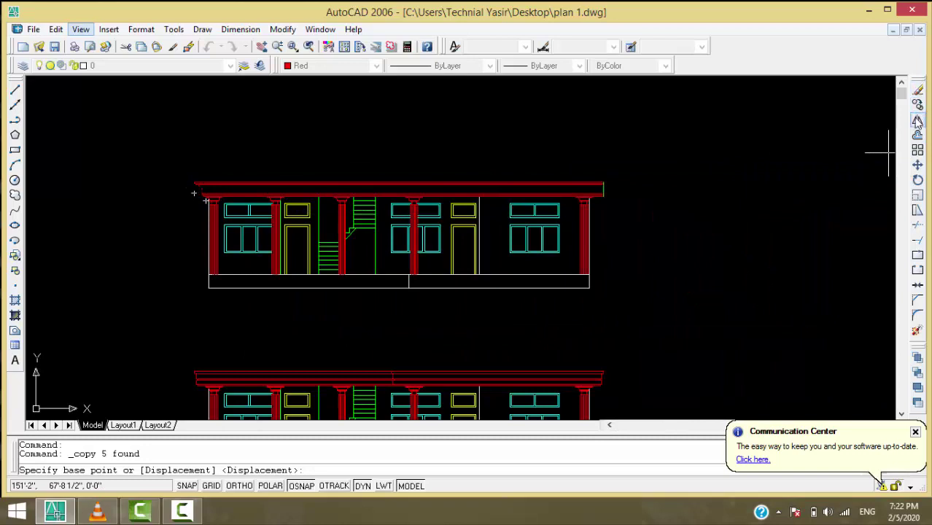
- Clear the current selection and window-select the curved cornice end at the roof's left
{"action": "key", "text": "Escape"}
{"action": "type", "text": "v"}
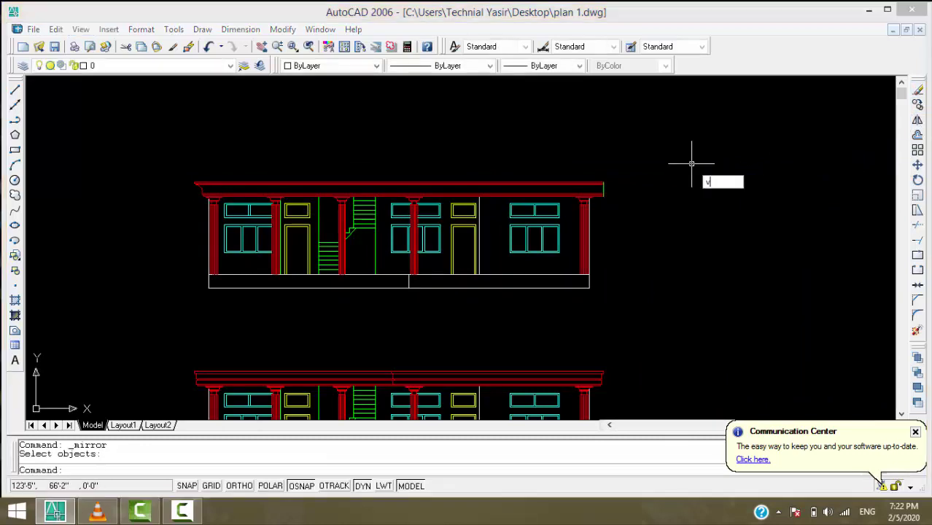
{"action": "left_click", "coordinate": [691, 164]}
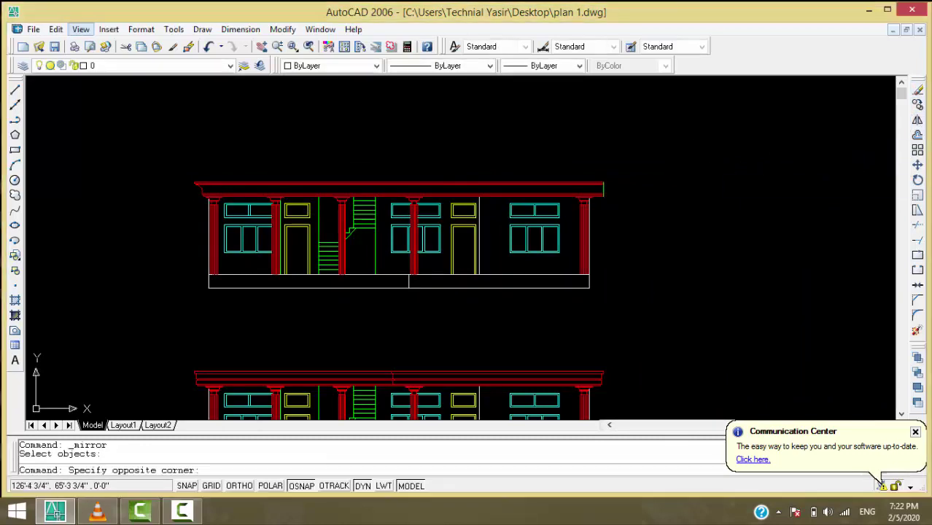
{"action": "left_click", "coordinate": [738, 187]}
{"action": "scroll", "coordinate": [197, 173], "scroll_direction": "up", "scroll_amount": 2}
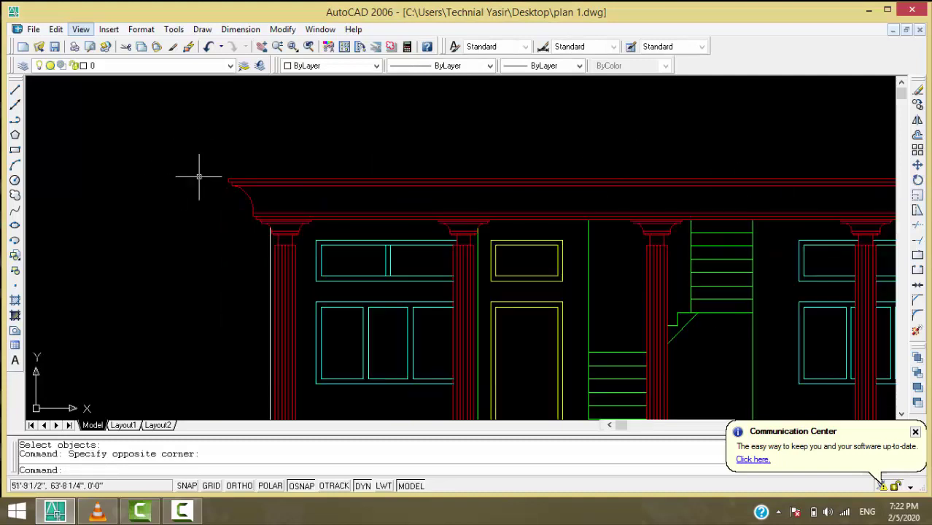
{"action": "scroll", "coordinate": [219, 173], "scroll_direction": "up", "scroll_amount": 2}
{"action": "left_click", "coordinate": [217, 165]}
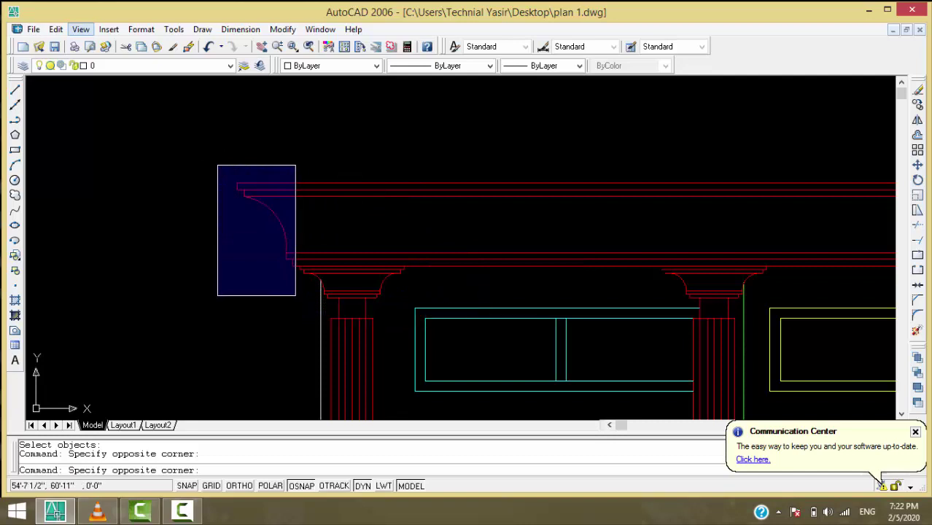
{"action": "left_click", "coordinate": [294, 295]}
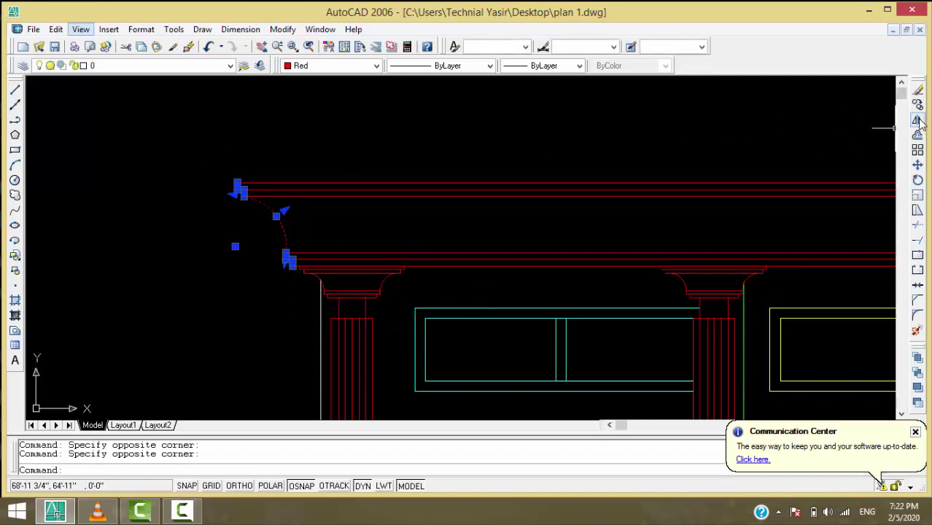
- Mirror it about a vertical line through the roof midpoint with Ortho on, keeping the original
{"action": "left_click", "coordinate": [917, 122]}
{"action": "scroll", "coordinate": [526, 139], "scroll_direction": "down", "scroll_amount": 3}
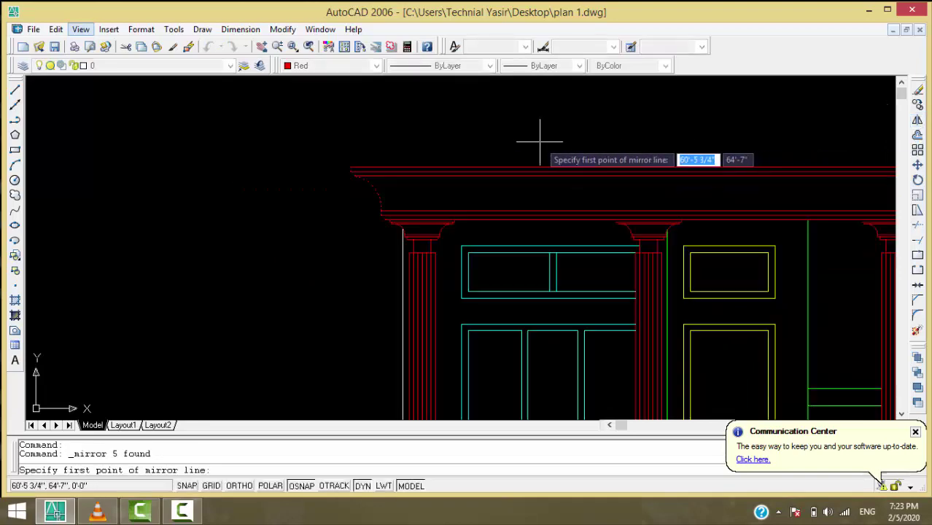
{"action": "scroll", "coordinate": [503, 140], "scroll_direction": "down", "scroll_amount": 2}
{"action": "scroll", "coordinate": [528, 145], "scroll_direction": "down", "scroll_amount": 1}
{"action": "scroll", "coordinate": [656, 127], "scroll_direction": "up", "scroll_amount": 2}
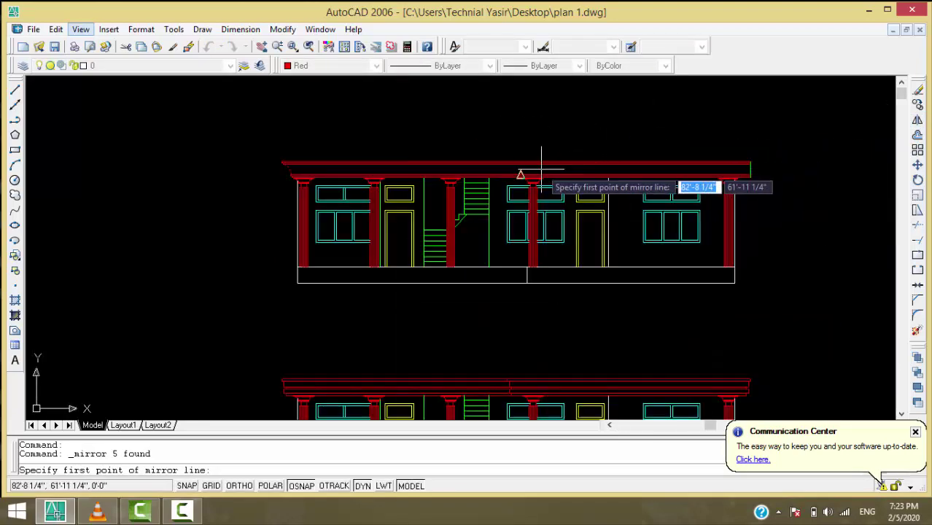
{"action": "scroll", "coordinate": [516, 160], "scroll_direction": "up", "scroll_amount": 1}
{"action": "scroll", "coordinate": [515, 157], "scroll_direction": "up", "scroll_amount": 1}
{"action": "scroll", "coordinate": [516, 156], "scroll_direction": "up", "scroll_amount": 1}
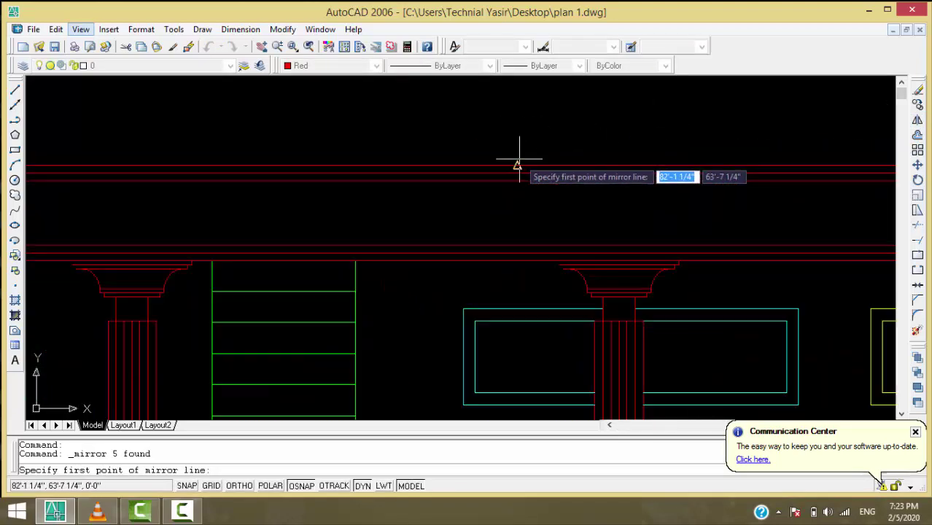
{"action": "left_click", "coordinate": [517, 165]}
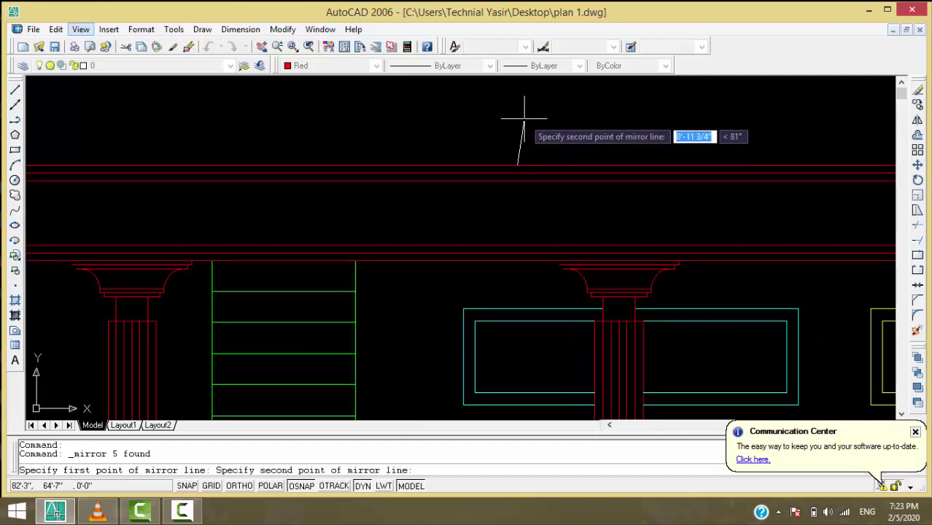
{"action": "key", "text": "F8"}
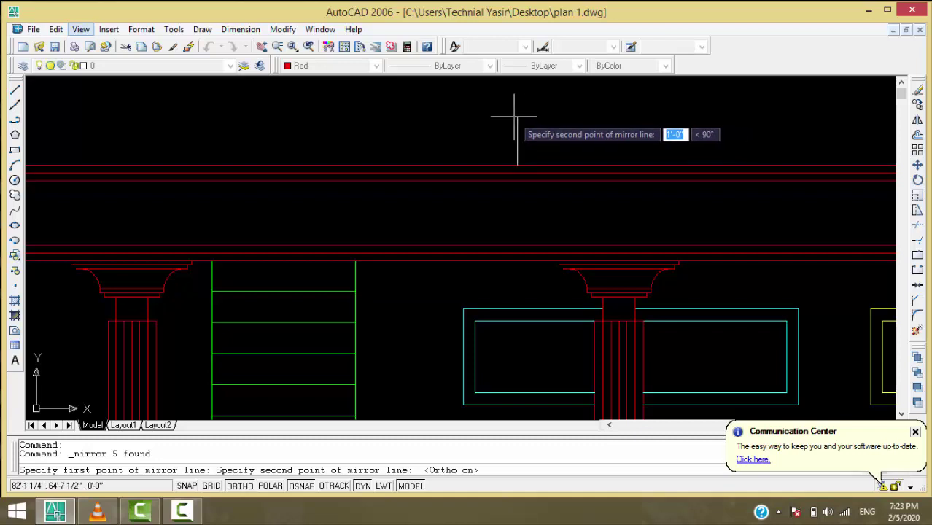
{"action": "left_click", "coordinate": [512, 116]}
{"action": "key", "text": "Return"}
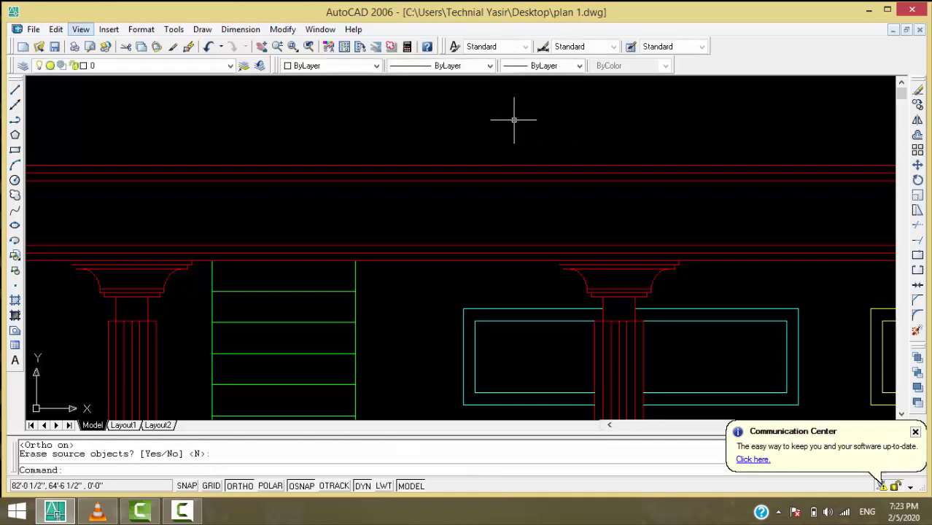
{"action": "scroll", "coordinate": [511, 121], "scroll_direction": "down", "scroll_amount": 5}
{"action": "scroll", "coordinate": [874, 129], "scroll_direction": "up", "scroll_amount": 2}
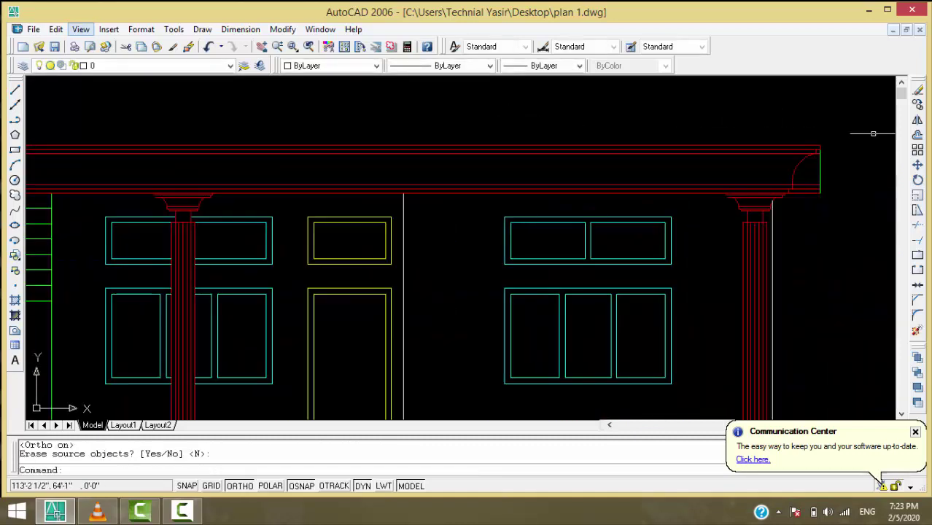
{"action": "scroll", "coordinate": [860, 171], "scroll_direction": "up", "scroll_amount": 2}
- Trim the crossed lines and the short red stub at the right cornice end
{"action": "scroll", "coordinate": [860, 171], "scroll_direction": "up", "scroll_amount": 1}
{"action": "type", "text": "tr"}
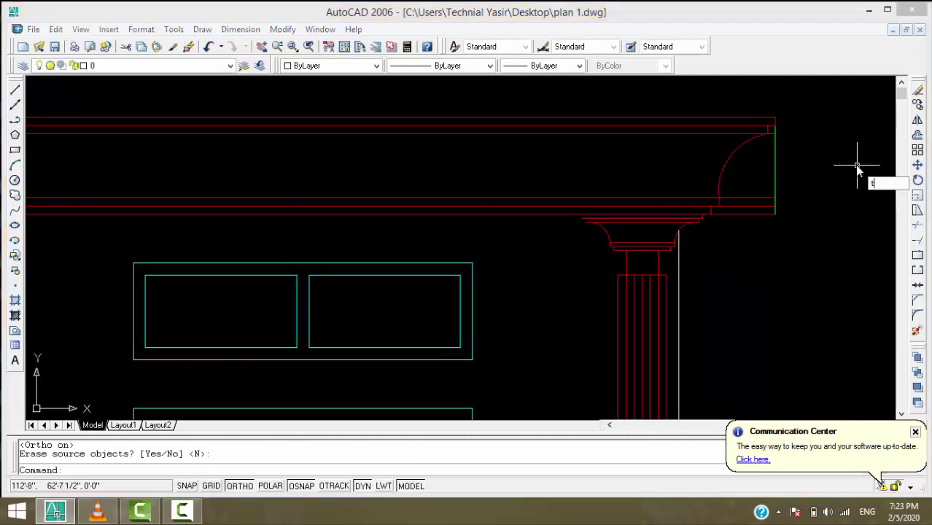
{"action": "key", "text": "Return"}
{"action": "key", "text": "Return"}
{"action": "left_click", "coordinate": [784, 134]}
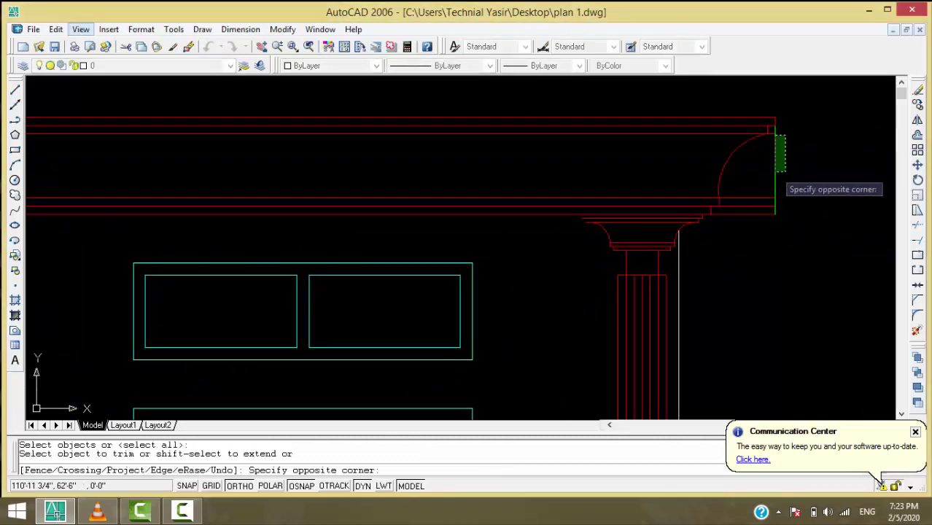
{"action": "left_click", "coordinate": [757, 255]}
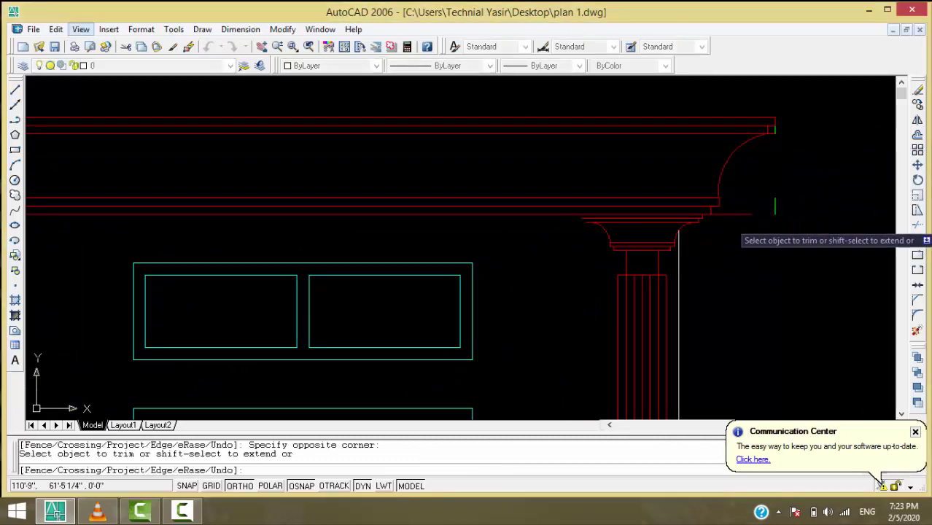
{"action": "left_click", "coordinate": [742, 214]}
{"action": "scroll", "coordinate": [814, 134], "scroll_direction": "up", "scroll_amount": 5}
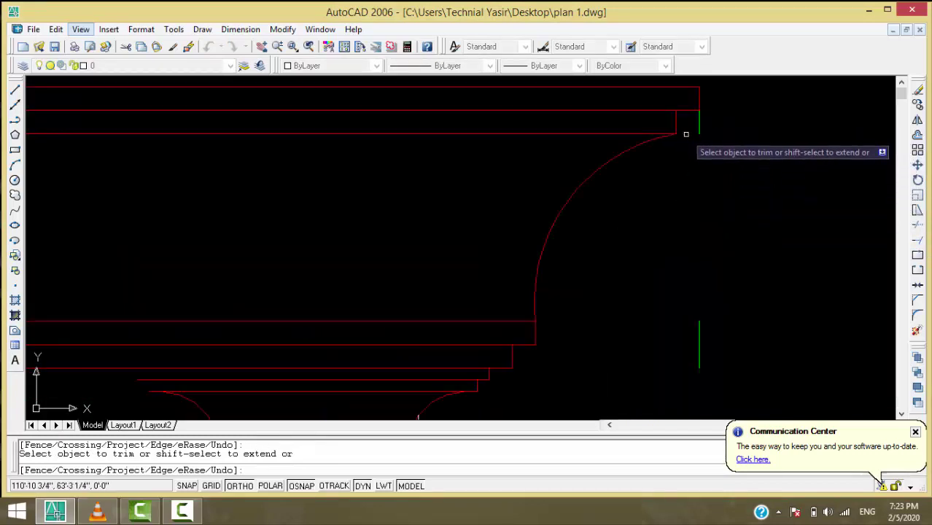
{"action": "key", "text": "Return"}
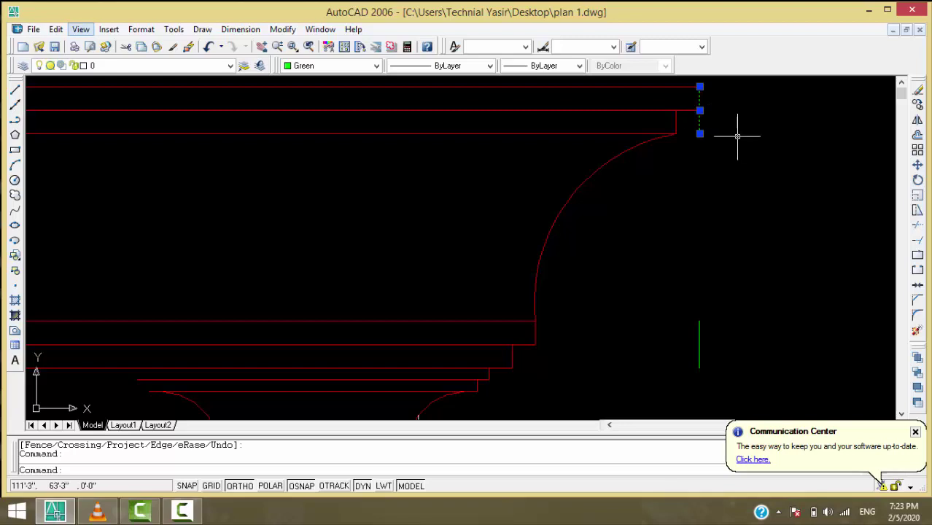
{"action": "key", "text": "Return"}
{"action": "key", "text": "Return"}
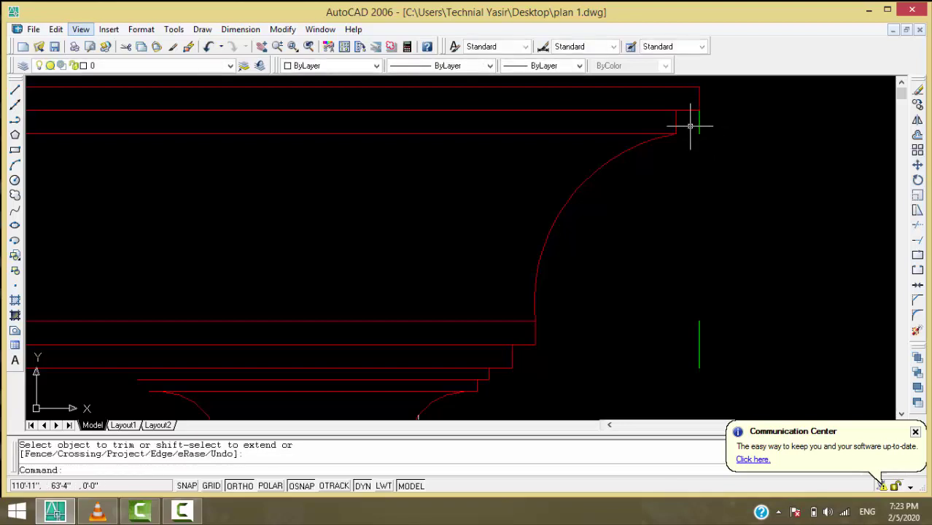
- Trim away the upper green line and crossing-select the leftover lower green line
{"action": "type", "text": "t"}
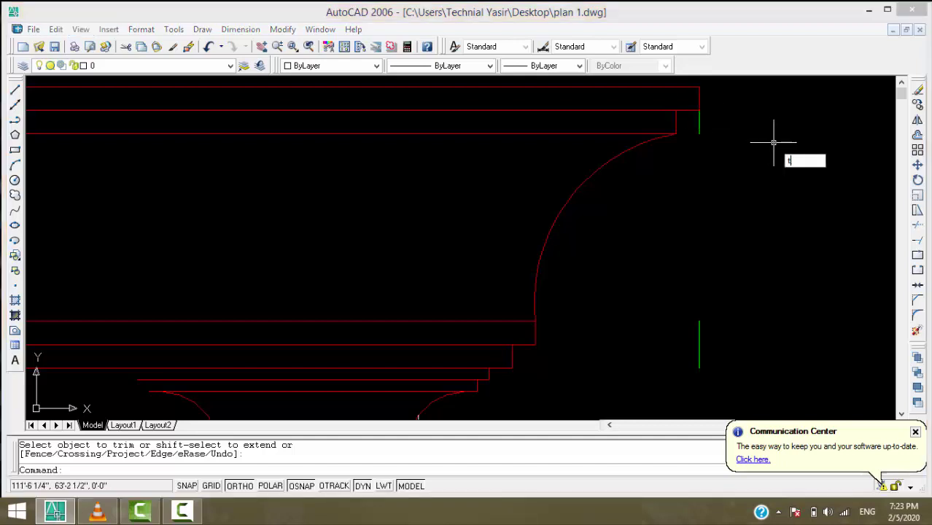
{"action": "type", "text": "r"}
{"action": "key", "text": "Return"}
{"action": "key", "text": "Return"}
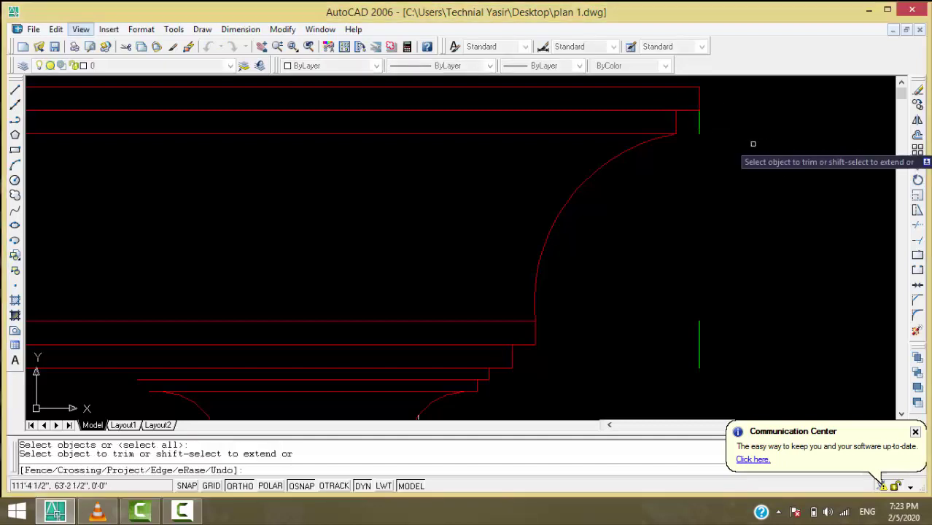
{"action": "left_click", "coordinate": [699, 129]}
{"action": "key", "text": "Return"}
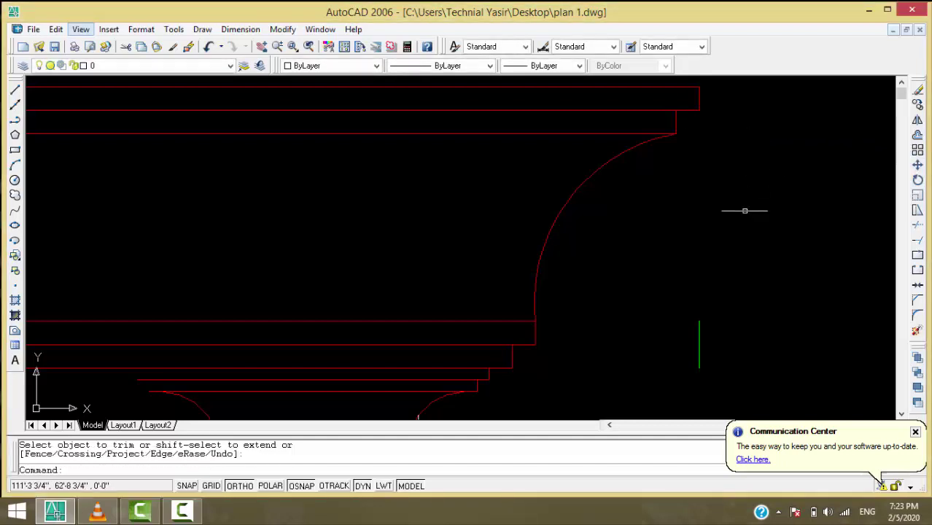
{"action": "left_click", "coordinate": [767, 290]}
{"action": "left_click", "coordinate": [633, 399]}
{"action": "key", "text": "Delete"}
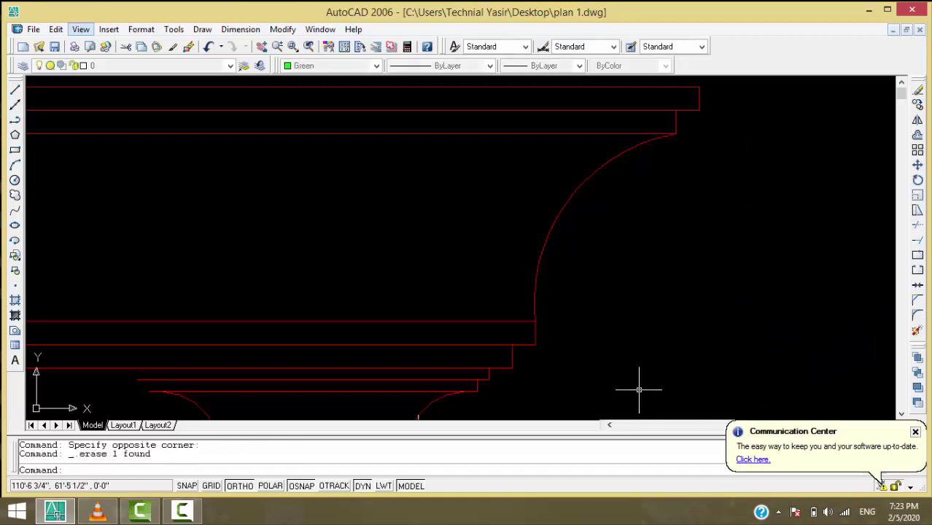
{"action": "scroll", "coordinate": [662, 330], "scroll_direction": "down", "scroll_amount": 5}
{"action": "scroll", "coordinate": [701, 265], "scroll_direction": "down", "scroll_amount": 2}
{"action": "scroll", "coordinate": [696, 307], "scroll_direction": "down", "scroll_amount": 3}
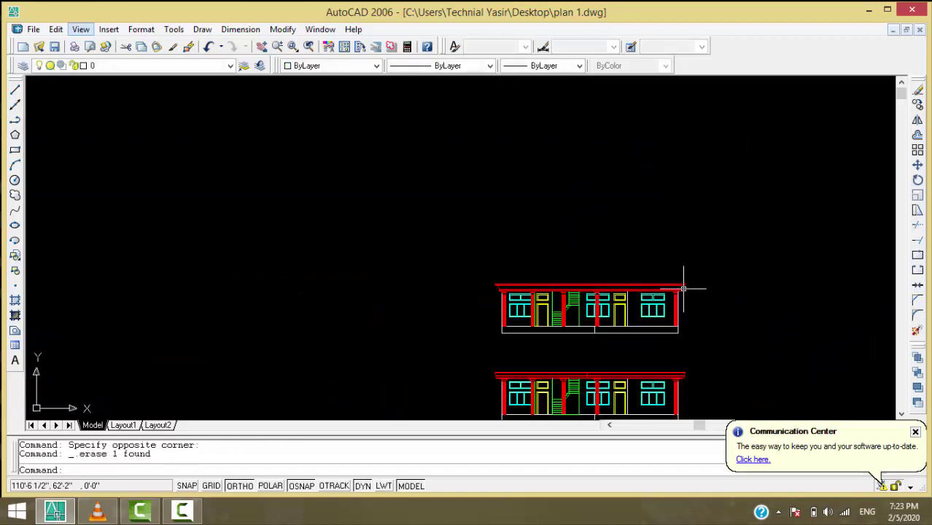
{"action": "scroll", "coordinate": [625, 323], "scroll_direction": "up", "scroll_amount": 5}
{"action": "scroll", "coordinate": [623, 266], "scroll_direction": "up", "scroll_amount": 1}
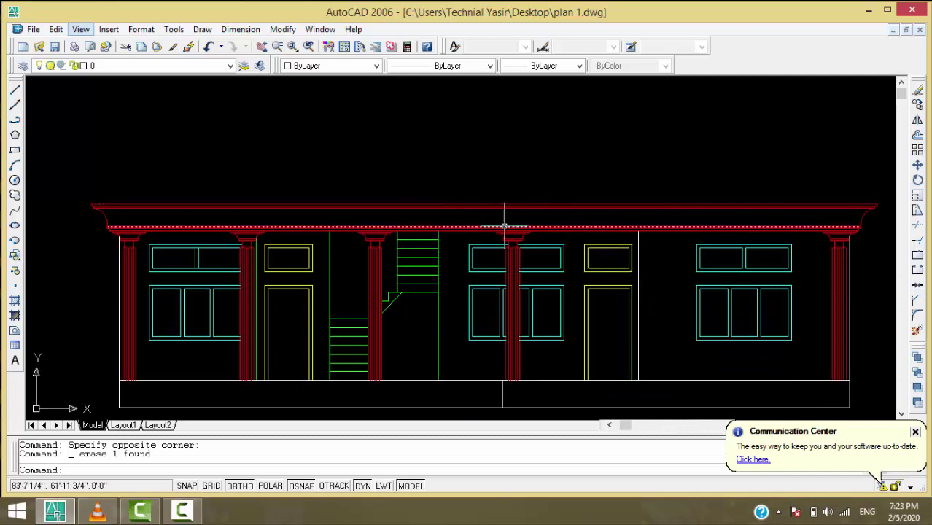
{"action": "scroll", "coordinate": [504, 226], "scroll_direction": "up", "scroll_amount": 5}
{"action": "scroll", "coordinate": [500, 234], "scroll_direction": "up", "scroll_amount": 3}
{"action": "scroll", "coordinate": [487, 229], "scroll_direction": "down", "scroll_amount": 1}
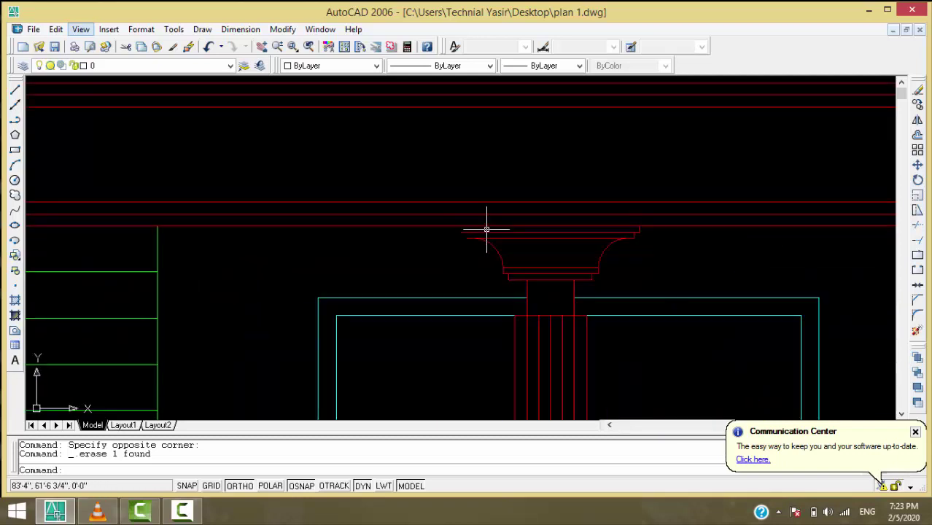
{"action": "scroll", "coordinate": [486, 229], "scroll_direction": "down", "scroll_amount": 3}
{"action": "scroll", "coordinate": [486, 229], "scroll_direction": "up", "scroll_amount": 3}
{"action": "scroll", "coordinate": [485, 224], "scroll_direction": "up", "scroll_amount": 2}
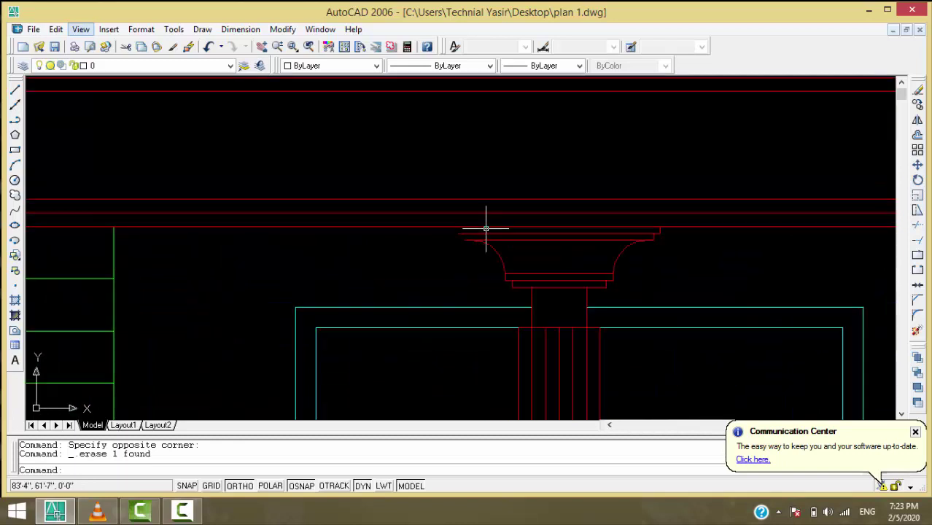
{"action": "scroll", "coordinate": [504, 241], "scroll_direction": "down", "scroll_amount": 3}
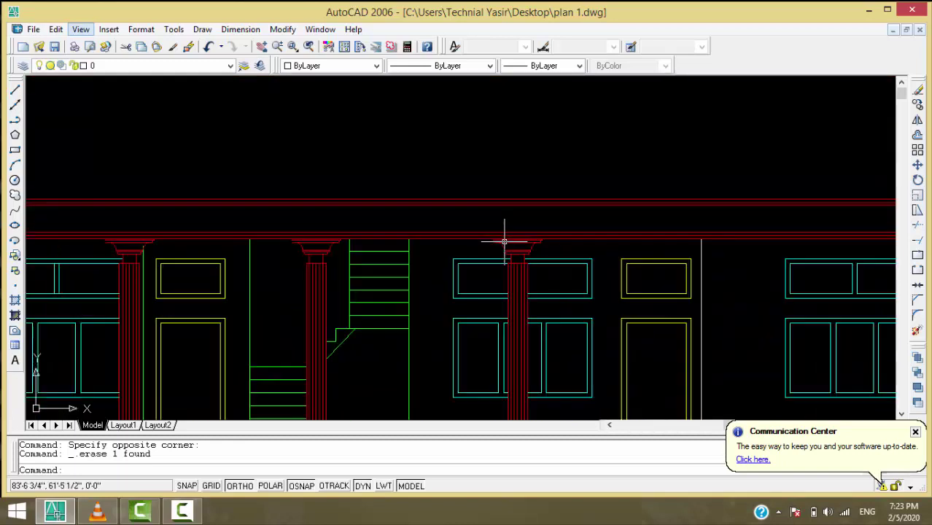
{"action": "scroll", "coordinate": [501, 234], "scroll_direction": "down", "scroll_amount": 2}
{"action": "scroll", "coordinate": [349, 233], "scroll_direction": "up", "scroll_amount": 1}
{"action": "scroll", "coordinate": [324, 246], "scroll_direction": "up", "scroll_amount": 2}
{"action": "scroll", "coordinate": [235, 237], "scroll_direction": "up", "scroll_amount": 5}
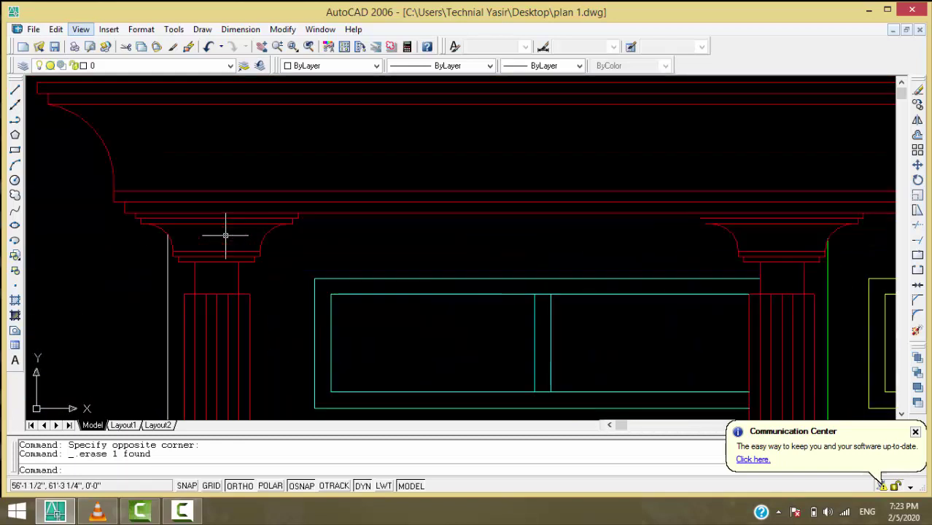
{"action": "scroll", "coordinate": [226, 235], "scroll_direction": "down", "scroll_amount": 2}
{"action": "scroll", "coordinate": [225, 235], "scroll_direction": "down", "scroll_amount": 2}
{"action": "scroll", "coordinate": [634, 229], "scroll_direction": "up", "scroll_amount": 2}
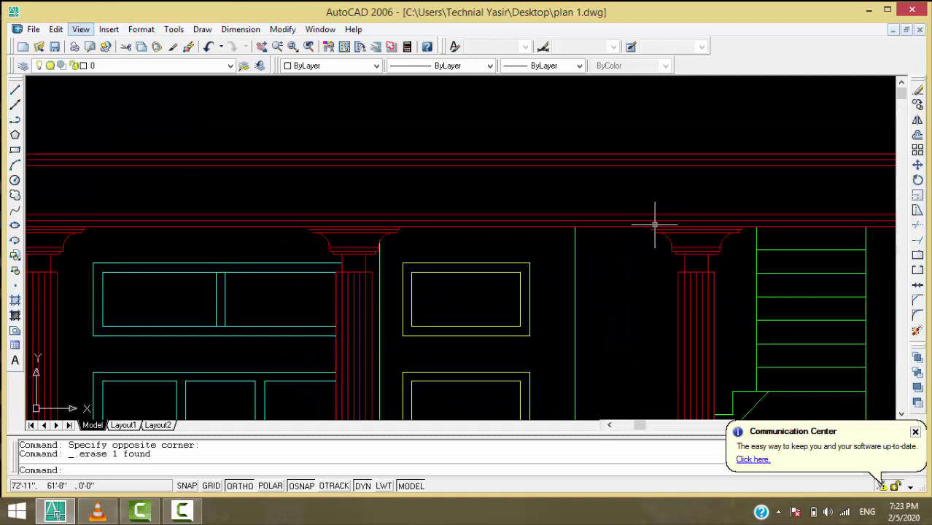
{"action": "scroll", "coordinate": [660, 219], "scroll_direction": "up", "scroll_amount": 2}
{"action": "scroll", "coordinate": [666, 218], "scroll_direction": "down", "scroll_amount": 5}
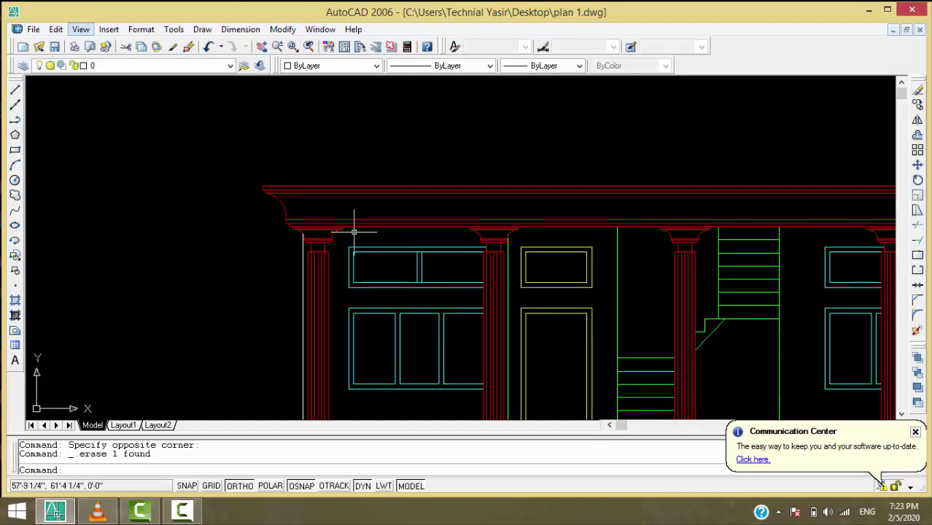
{"action": "scroll", "coordinate": [388, 228], "scroll_direction": "up", "scroll_amount": 3}
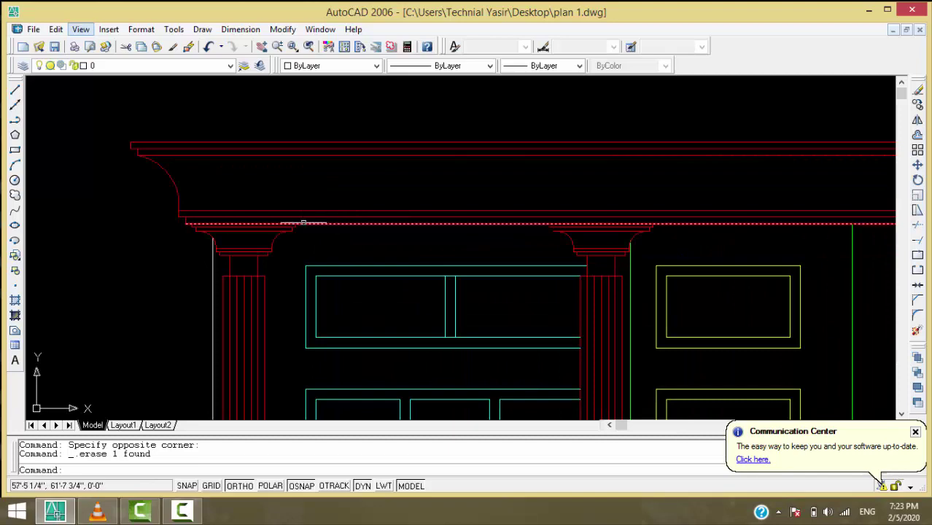
{"action": "scroll", "coordinate": [391, 233], "scroll_direction": "down", "scroll_amount": 2}
{"action": "scroll", "coordinate": [510, 229], "scroll_direction": "down", "scroll_amount": 3}
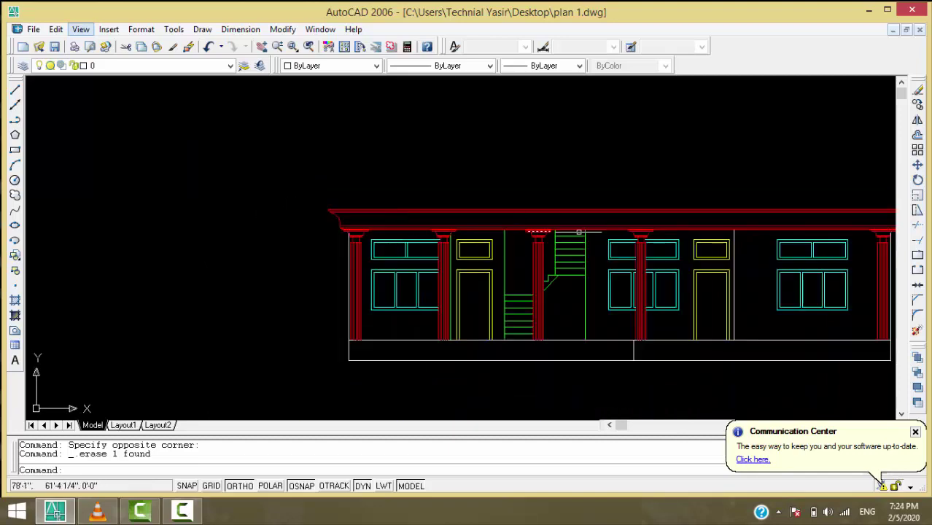
{"action": "scroll", "coordinate": [609, 219], "scroll_direction": "down", "scroll_amount": 2}
{"action": "scroll", "coordinate": [780, 231], "scroll_direction": "up", "scroll_amount": 2}
{"action": "scroll", "coordinate": [780, 232], "scroll_direction": "up", "scroll_amount": 4}
{"action": "scroll", "coordinate": [784, 219], "scroll_direction": "down", "scroll_amount": 2}
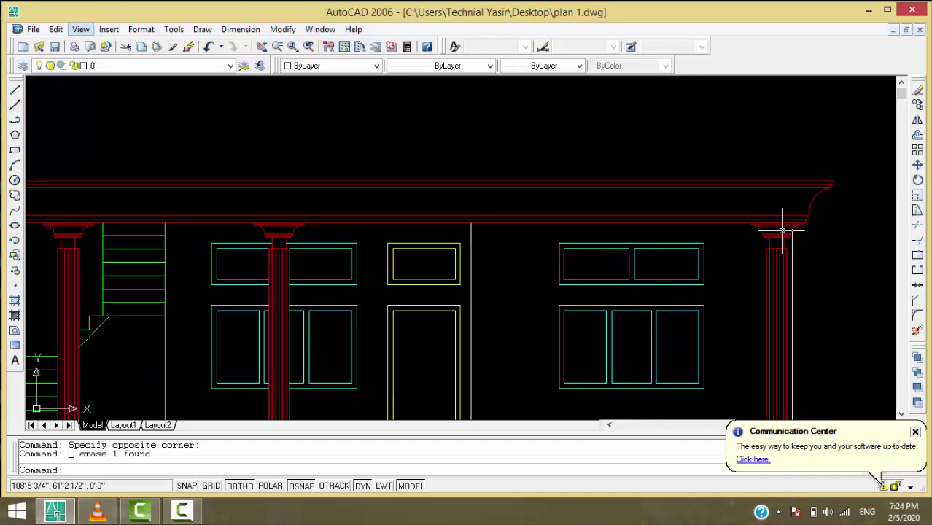
{"action": "scroll", "coordinate": [786, 218], "scroll_direction": "down", "scroll_amount": 2}
{"action": "scroll", "coordinate": [339, 232], "scroll_direction": "up", "scroll_amount": 5}
{"action": "scroll", "coordinate": [352, 222], "scroll_direction": "up", "scroll_amount": 3}
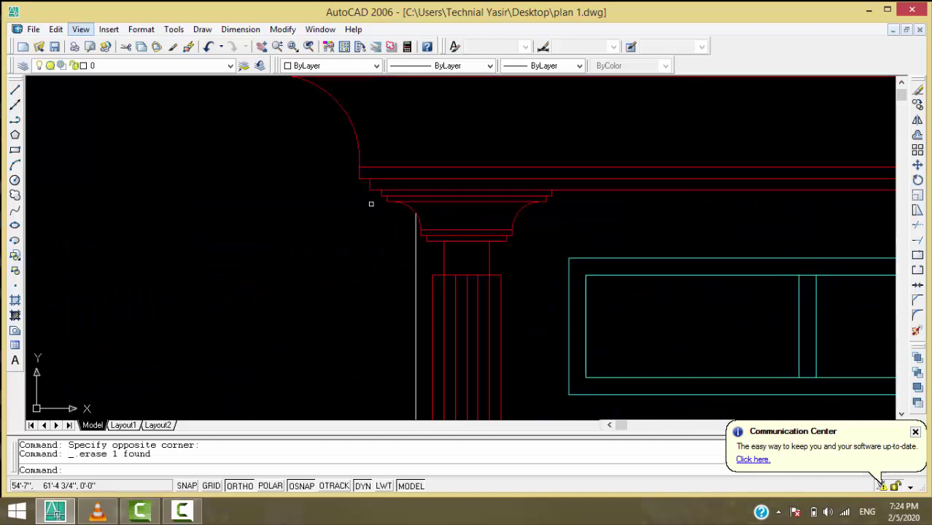
{"action": "scroll", "coordinate": [370, 203], "scroll_direction": "down", "scroll_amount": 3}
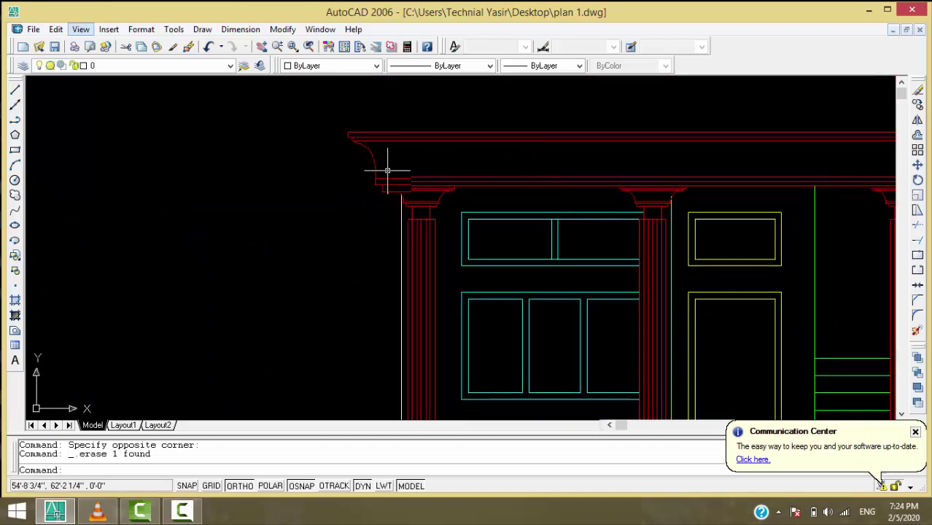
{"action": "scroll", "coordinate": [387, 171], "scroll_direction": "up", "scroll_amount": 2}
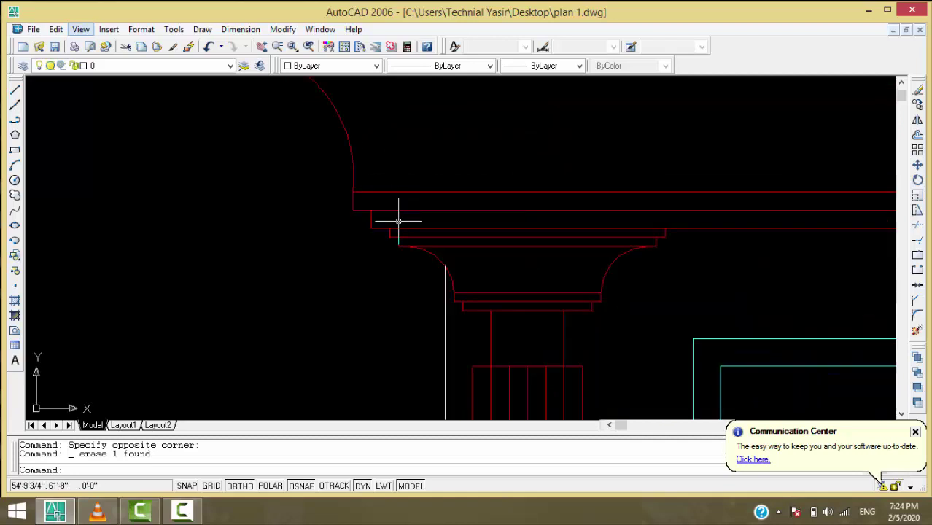
{"action": "scroll", "coordinate": [397, 219], "scroll_direction": "down", "scroll_amount": 2}
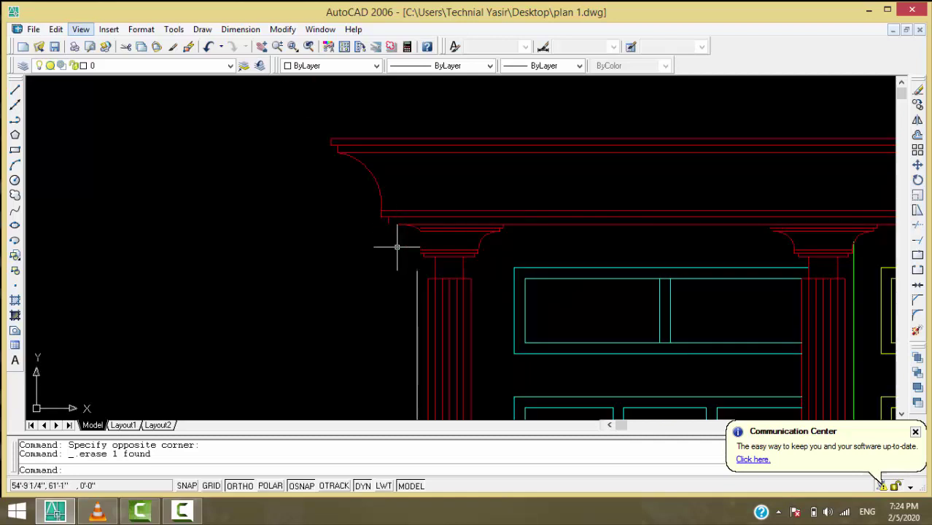
{"action": "scroll", "coordinate": [396, 247], "scroll_direction": "up", "scroll_amount": 3}
- Copy the two short lines at the left capital to two column capitals further right
{"action": "left_click", "coordinate": [397, 195]}
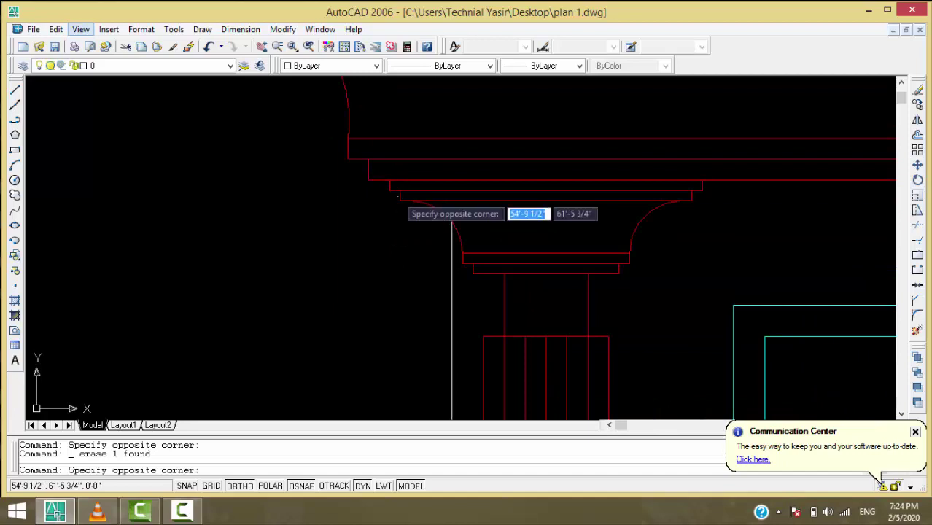
{"action": "left_click", "coordinate": [395, 194]}
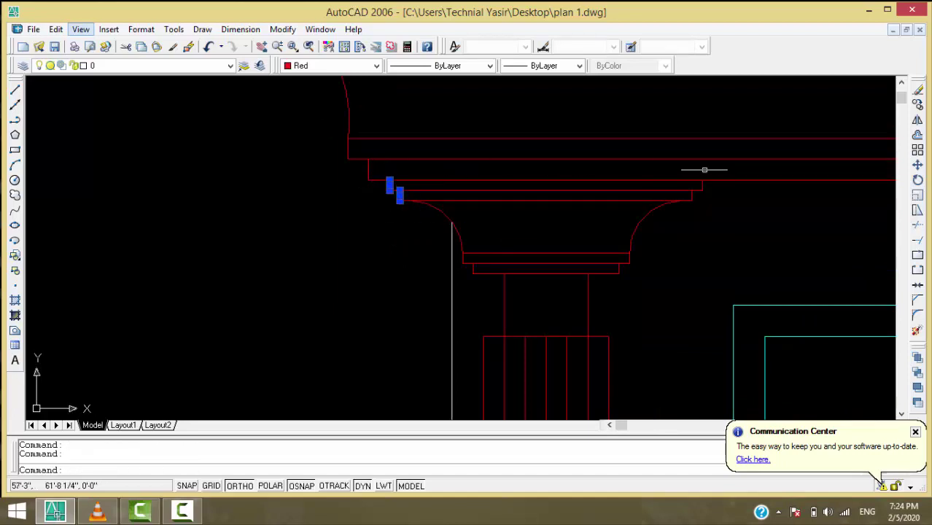
{"action": "left_click", "coordinate": [919, 105]}
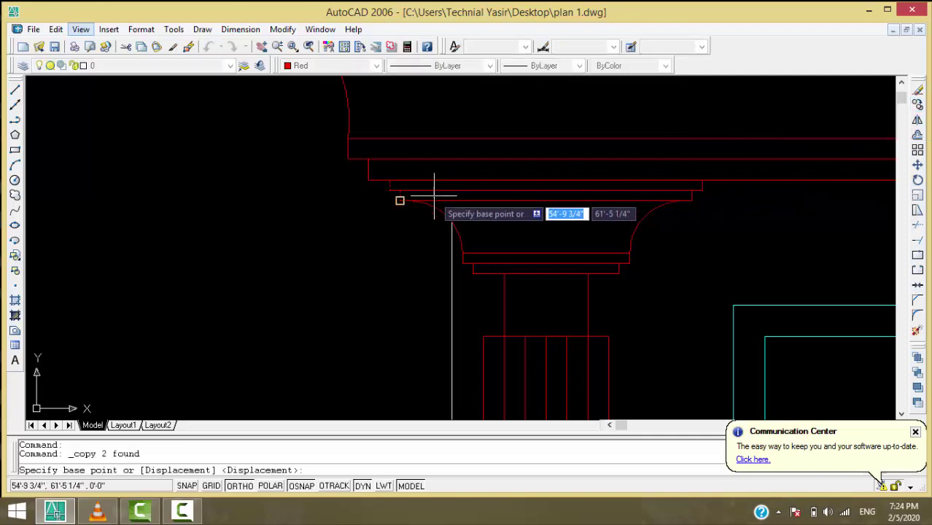
{"action": "left_click", "coordinate": [399, 201]}
{"action": "scroll", "coordinate": [371, 213], "scroll_direction": "down", "scroll_amount": 3}
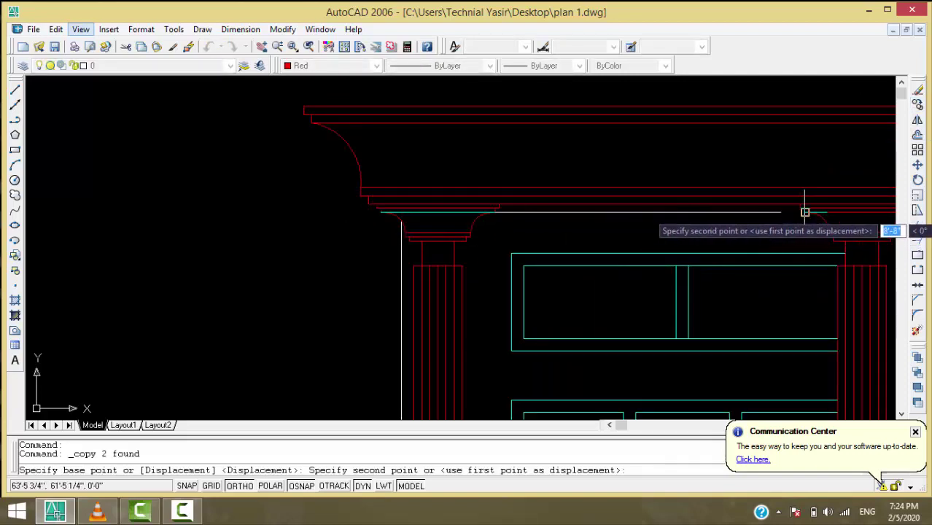
{"action": "scroll", "coordinate": [721, 213], "scroll_direction": "down", "scroll_amount": 3}
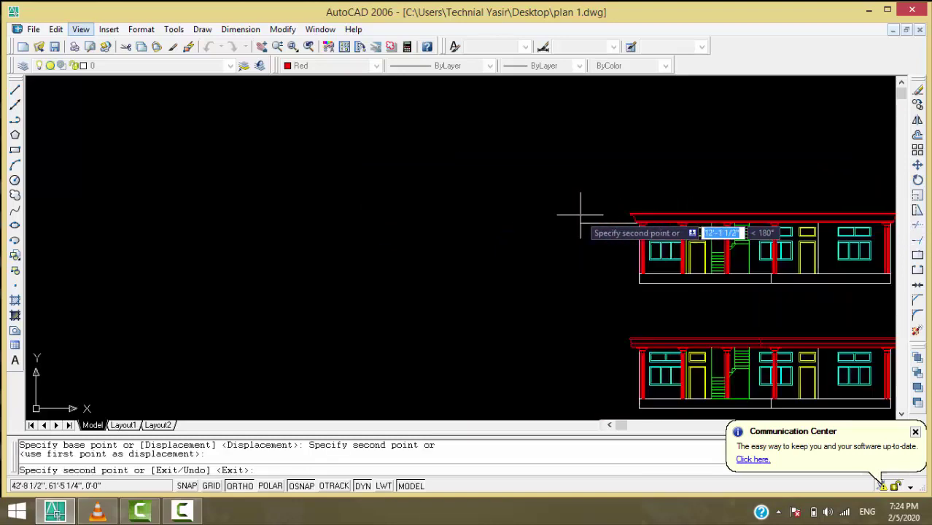
{"action": "scroll", "coordinate": [737, 232], "scroll_direction": "up", "scroll_amount": 3}
{"action": "scroll", "coordinate": [689, 166], "scroll_direction": "up", "scroll_amount": 3}
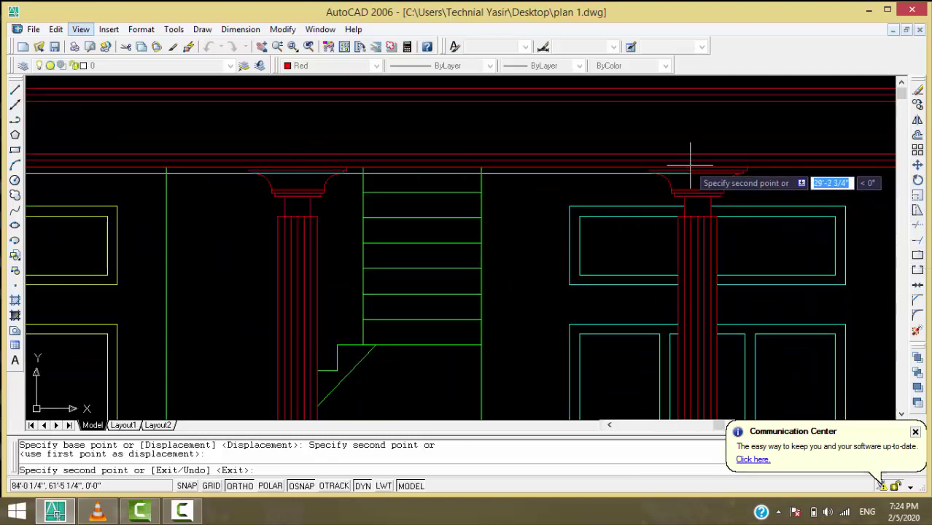
{"action": "scroll", "coordinate": [689, 166], "scroll_direction": "up", "scroll_amount": 2}
{"action": "scroll", "coordinate": [676, 152], "scroll_direction": "up", "scroll_amount": 2}
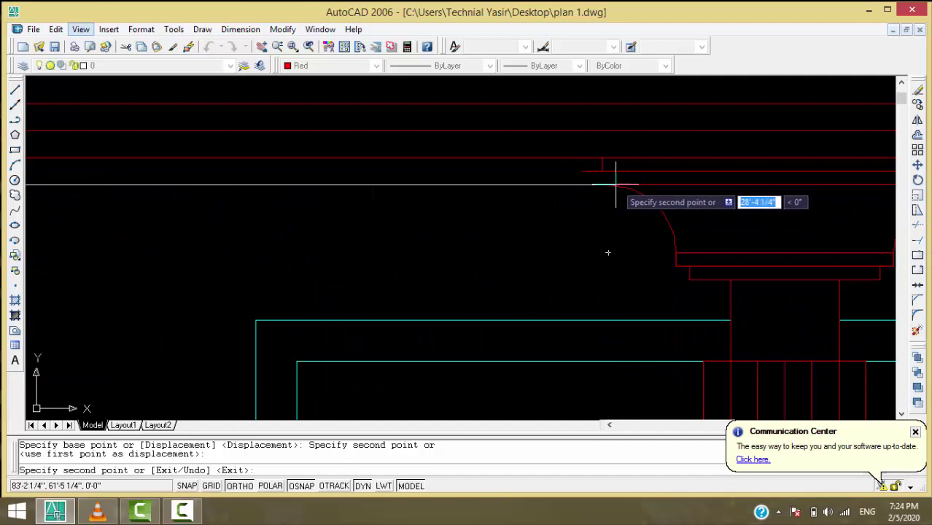
{"action": "left_click", "coordinate": [590, 184]}
{"action": "scroll", "coordinate": [544, 197], "scroll_direction": "down", "scroll_amount": 2}
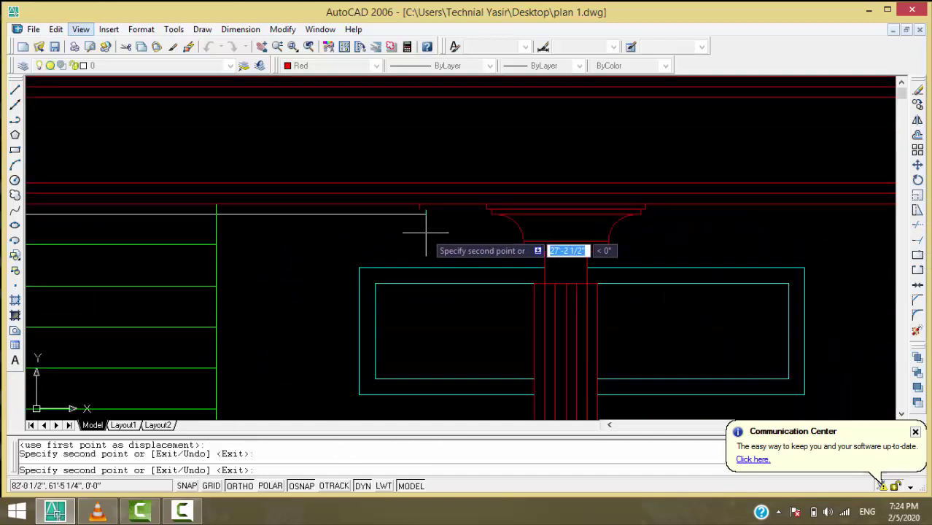
{"action": "scroll", "coordinate": [576, 241], "scroll_direction": "down", "scroll_amount": 2}
{"action": "scroll", "coordinate": [554, 208], "scroll_direction": "down", "scroll_amount": 2}
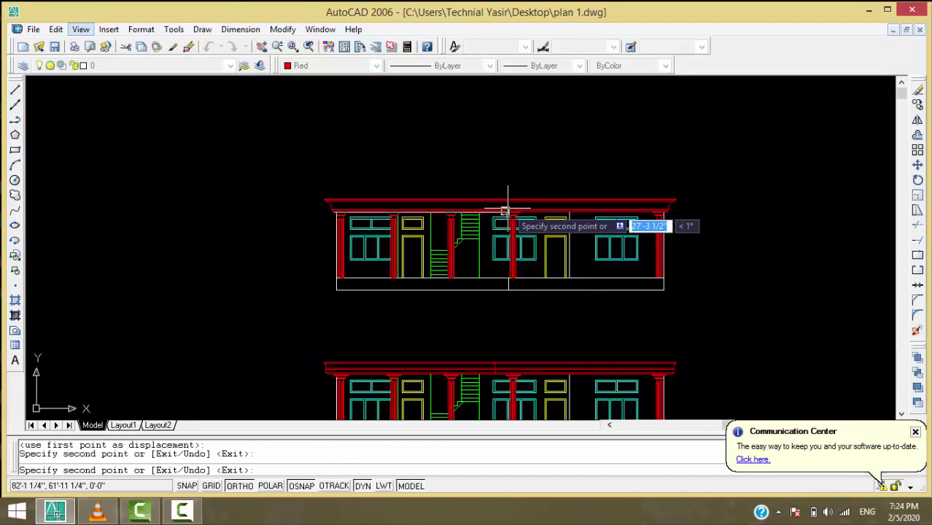
{"action": "scroll", "coordinate": [656, 201], "scroll_direction": "up", "scroll_amount": 3}
{"action": "scroll", "coordinate": [635, 229], "scroll_direction": "up", "scroll_amount": 3}
{"action": "scroll", "coordinate": [634, 227], "scroll_direction": "up", "scroll_amount": 3}
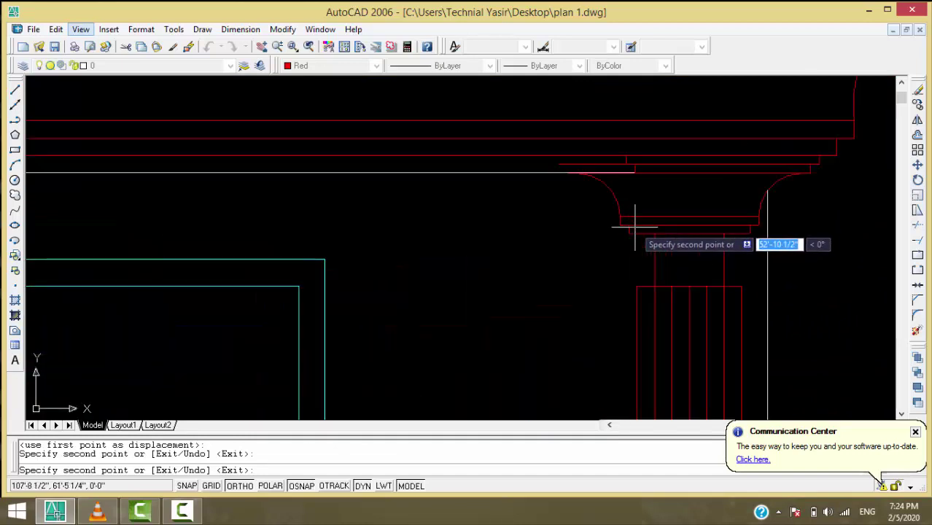
{"action": "left_click", "coordinate": [568, 173]}
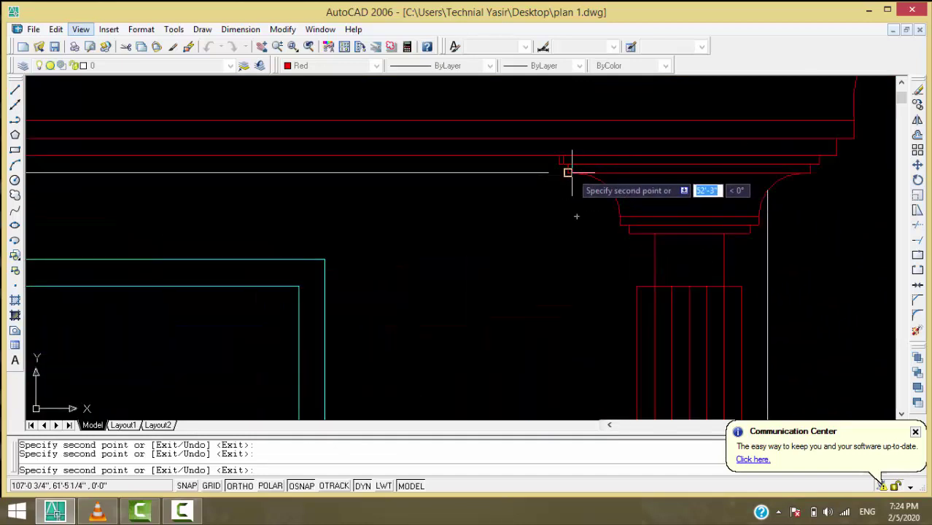
{"action": "key", "text": "Return"}
- Copy the two small cornice end pieces from the cornice corner to the right column capital
{"action": "scroll", "coordinate": [561, 212], "scroll_direction": "down", "scroll_amount": 2}
{"action": "scroll", "coordinate": [552, 221], "scroll_direction": "down", "scroll_amount": 1}
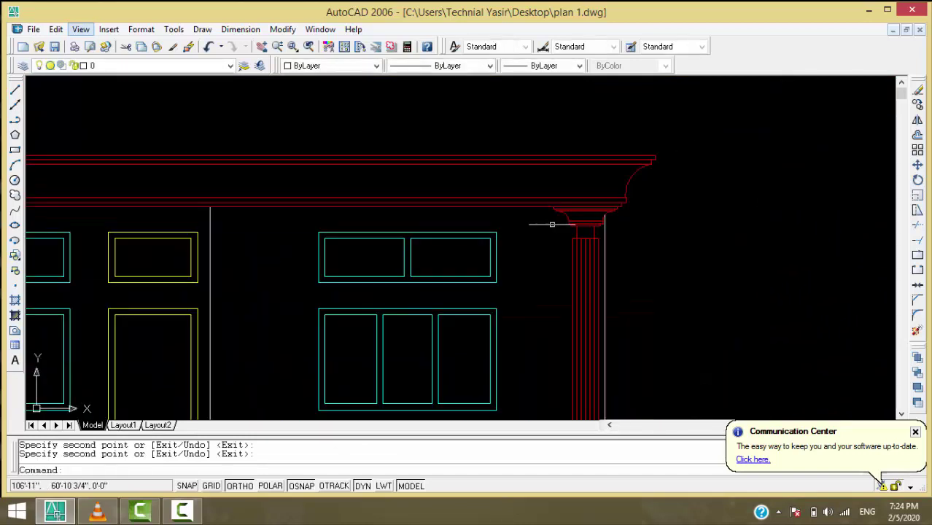
{"action": "scroll", "coordinate": [552, 224], "scroll_direction": "down", "scroll_amount": 5}
{"action": "scroll", "coordinate": [311, 239], "scroll_direction": "up", "scroll_amount": 5}
{"action": "scroll", "coordinate": [375, 189], "scroll_direction": "up", "scroll_amount": 3}
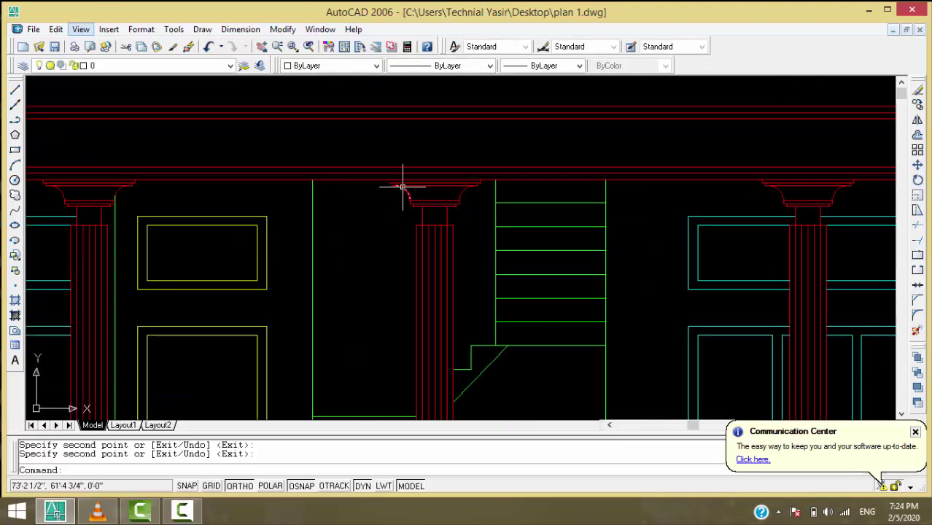
{"action": "scroll", "coordinate": [401, 188], "scroll_direction": "down", "scroll_amount": 2}
{"action": "scroll", "coordinate": [402, 187], "scroll_direction": "down", "scroll_amount": 5}
{"action": "scroll", "coordinate": [296, 193], "scroll_direction": "up", "scroll_amount": 4}
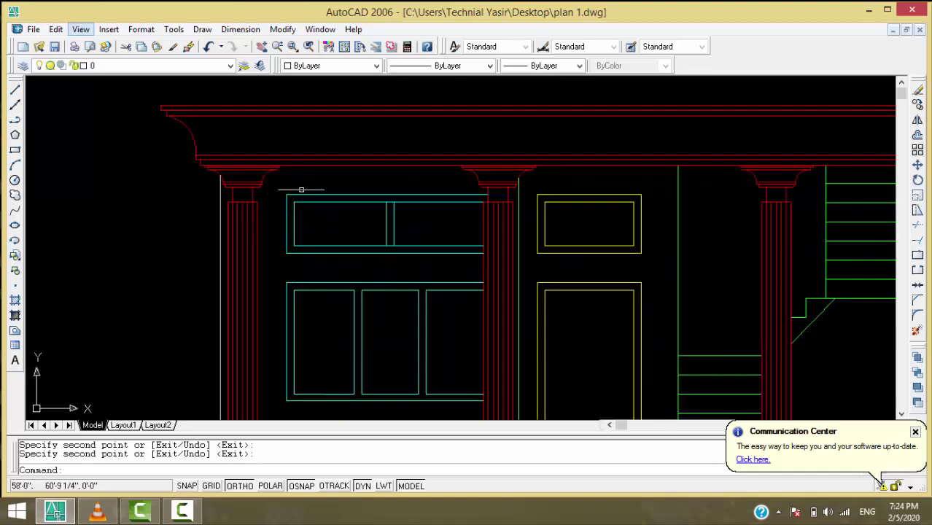
{"action": "scroll", "coordinate": [448, 179], "scroll_direction": "up", "scroll_amount": 2}
{"action": "scroll", "coordinate": [474, 152], "scroll_direction": "up", "scroll_amount": 3}
{"action": "scroll", "coordinate": [467, 161], "scroll_direction": "up", "scroll_amount": 3}
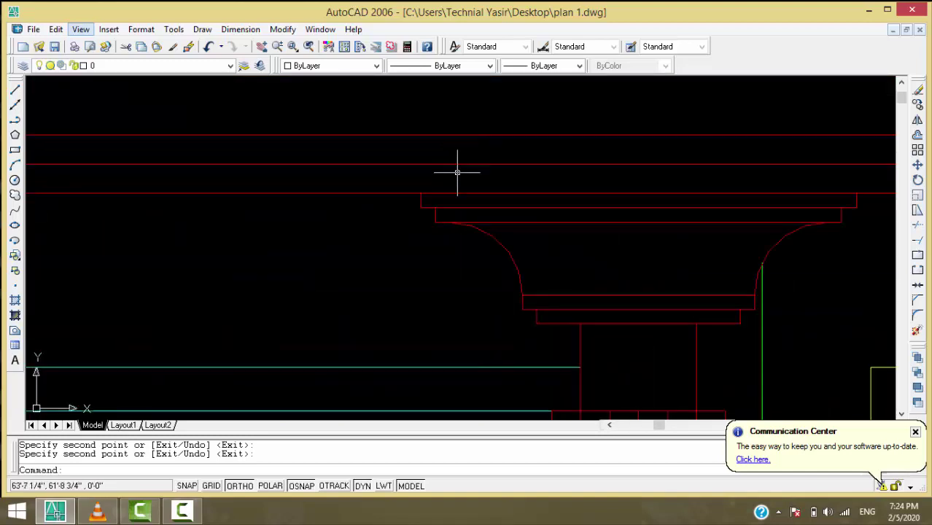
{"action": "left_click", "coordinate": [438, 214]}
{"action": "left_click", "coordinate": [426, 213]}
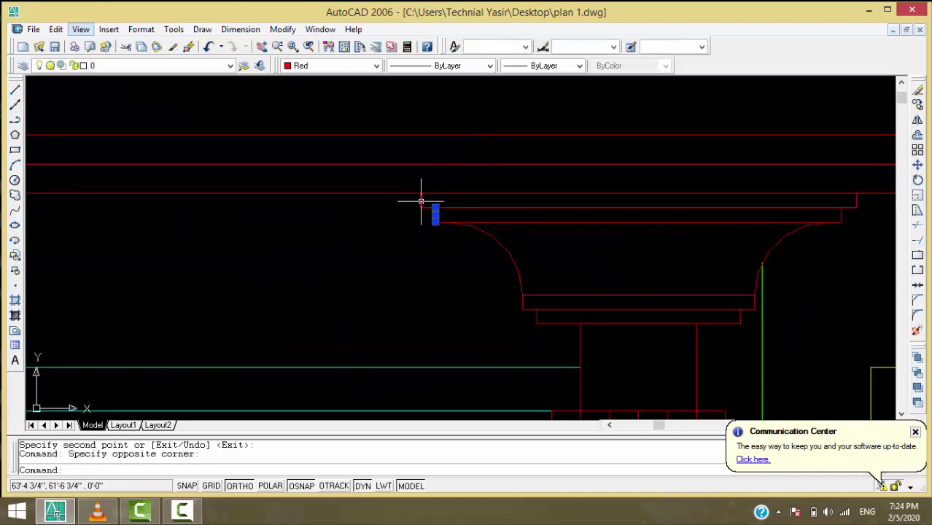
{"action": "left_click", "coordinate": [421, 200]}
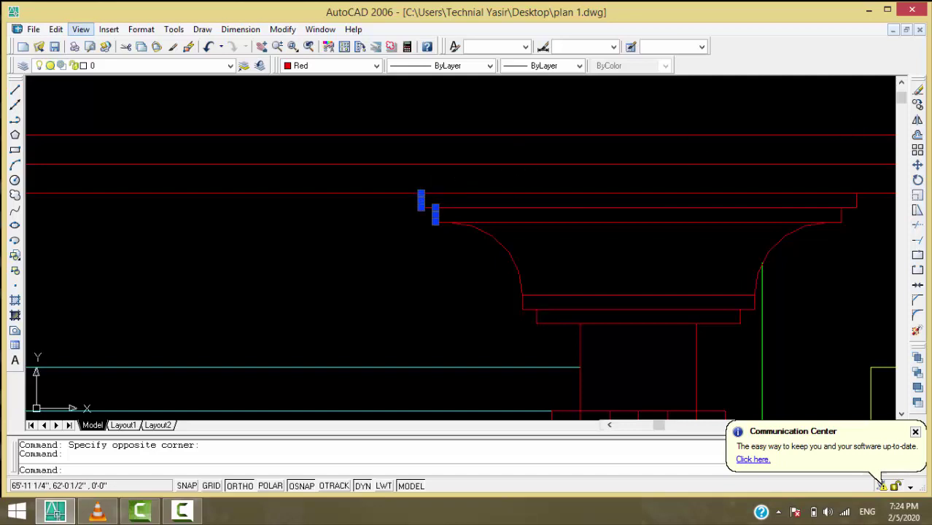
{"action": "left_click", "coordinate": [917, 104]}
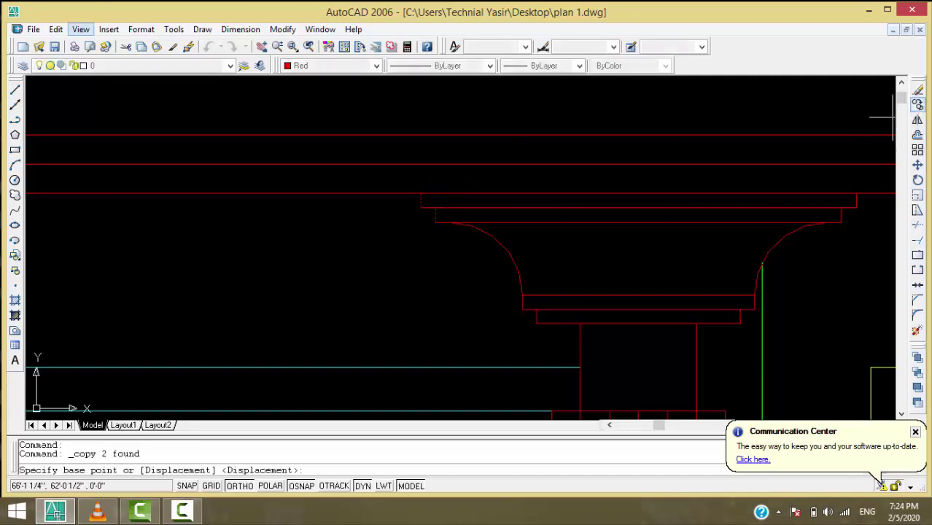
{"action": "left_click", "coordinate": [435, 216]}
{"action": "scroll", "coordinate": [368, 237], "scroll_direction": "down", "scroll_amount": 2}
{"action": "scroll", "coordinate": [475, 233], "scroll_direction": "down", "scroll_amount": 1}
{"action": "scroll", "coordinate": [641, 244], "scroll_direction": "down", "scroll_amount": 1}
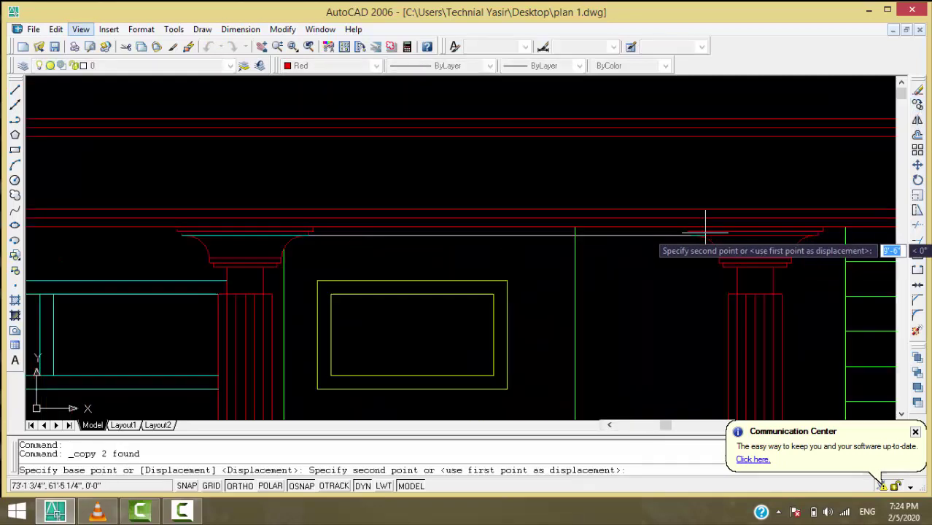
{"action": "scroll", "coordinate": [707, 225], "scroll_direction": "up", "scroll_amount": 3}
{"action": "left_click", "coordinate": [677, 237]}
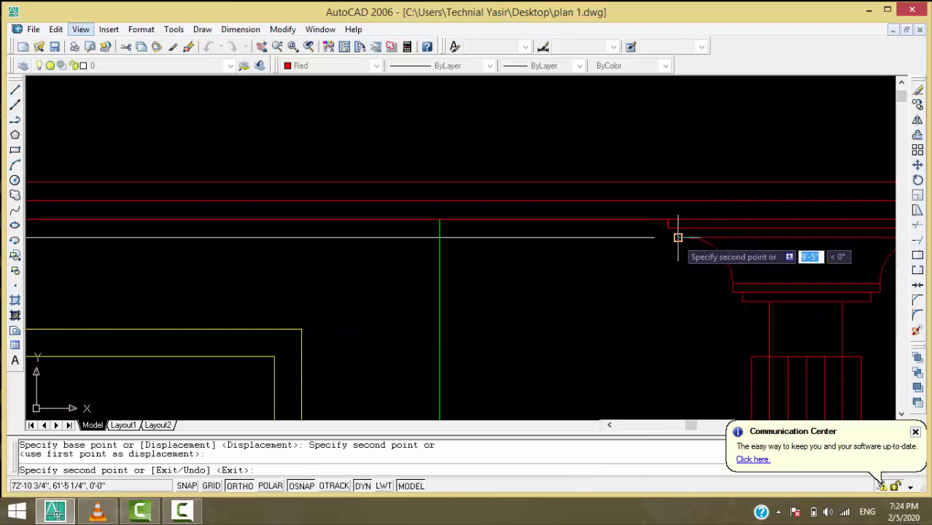
{"action": "key", "text": "Return"}
{"action": "scroll", "coordinate": [506, 247], "scroll_direction": "down", "scroll_amount": 4}
{"action": "scroll", "coordinate": [506, 247], "scroll_direction": "down", "scroll_amount": 3}
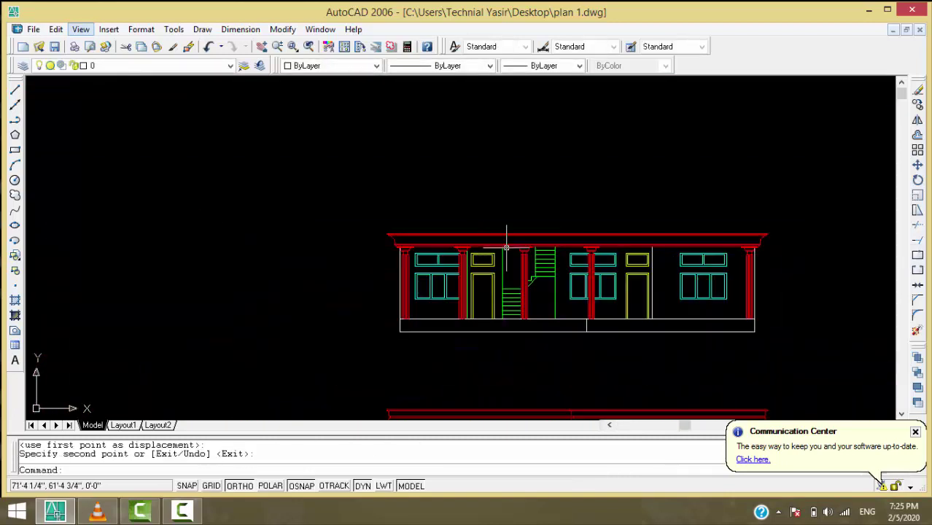
{"action": "scroll", "coordinate": [496, 245], "scroll_direction": "up", "scroll_amount": 1}
- Copy the five-piece curved left-end cornice profile onto the cornice endpoint at the middle-right column
{"action": "scroll", "coordinate": [345, 252], "scroll_direction": "up", "scroll_amount": 2}
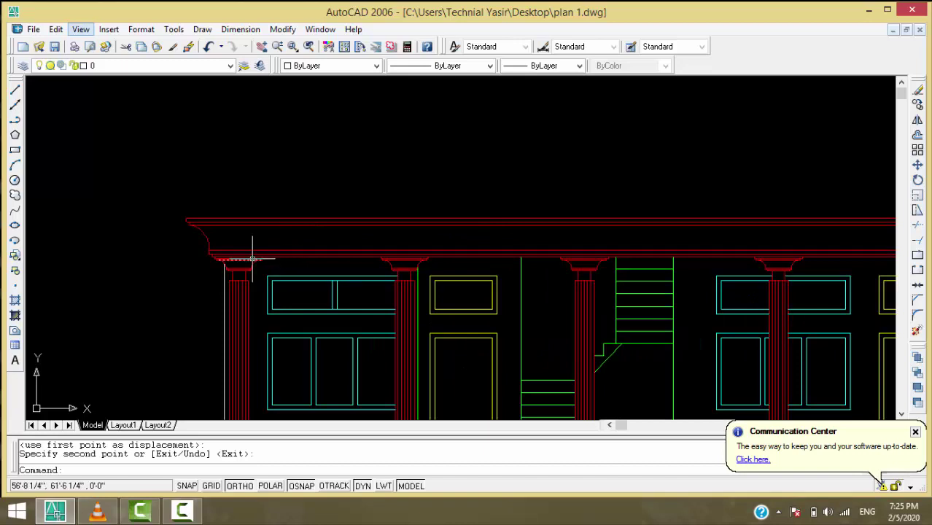
{"action": "scroll", "coordinate": [252, 258], "scroll_direction": "down", "scroll_amount": 3}
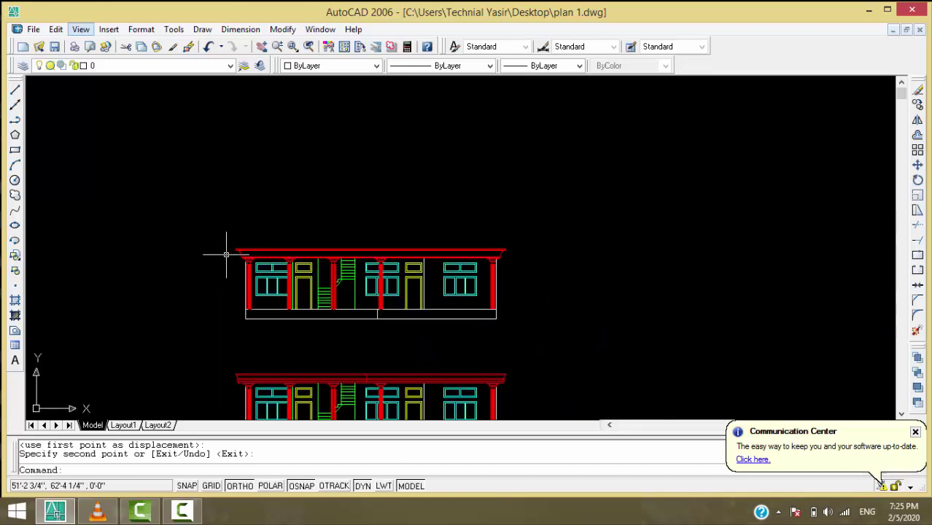
{"action": "scroll", "coordinate": [226, 254], "scroll_direction": "up", "scroll_amount": 5}
{"action": "scroll", "coordinate": [246, 234], "scroll_direction": "up", "scroll_amount": 3}
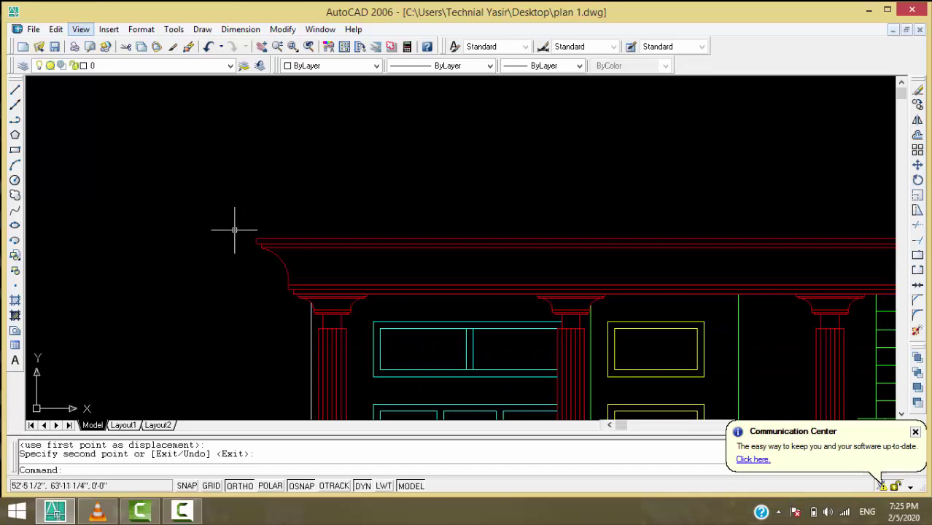
{"action": "scroll", "coordinate": [235, 230], "scroll_direction": "up", "scroll_amount": 3}
{"action": "left_click", "coordinate": [252, 226]}
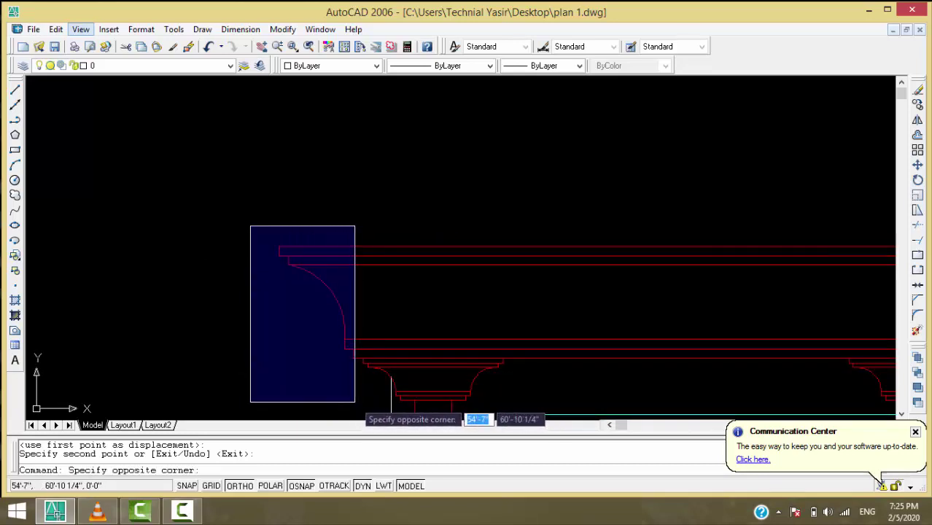
{"action": "left_click", "coordinate": [355, 401]}
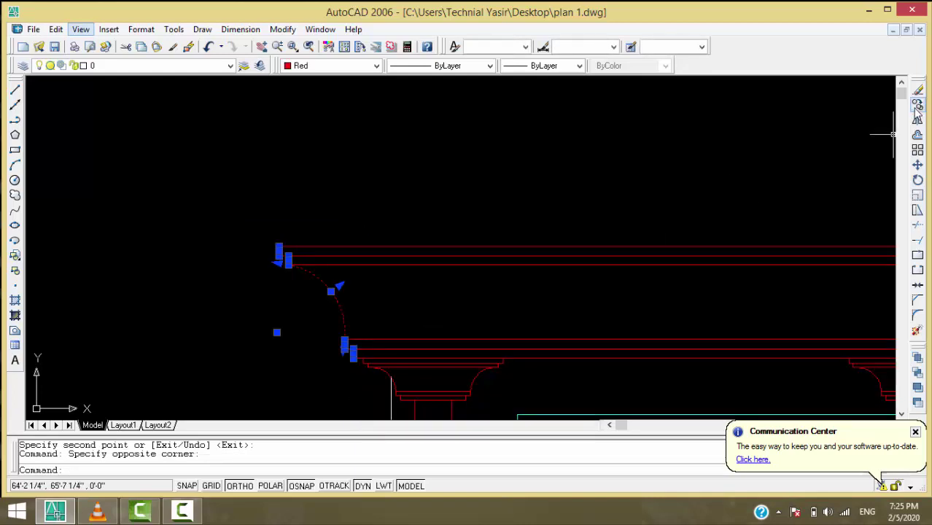
{"action": "left_click", "coordinate": [916, 104]}
{"action": "scroll", "coordinate": [146, 208], "scroll_direction": "down", "scroll_amount": 4}
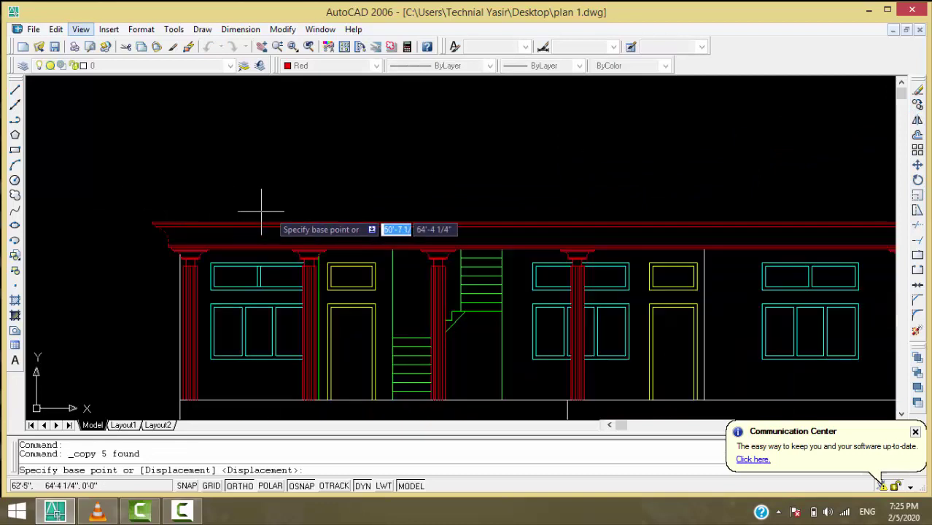
{"action": "scroll", "coordinate": [583, 255], "scroll_direction": "up", "scroll_amount": 2}
{"action": "scroll", "coordinate": [572, 246], "scroll_direction": "up", "scroll_amount": 2}
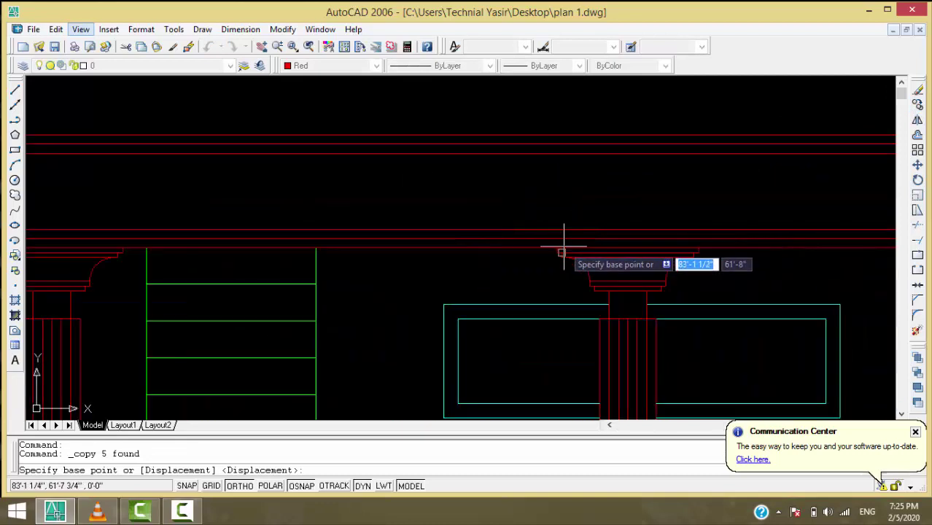
{"action": "scroll", "coordinate": [557, 248], "scroll_direction": "down", "scroll_amount": 3}
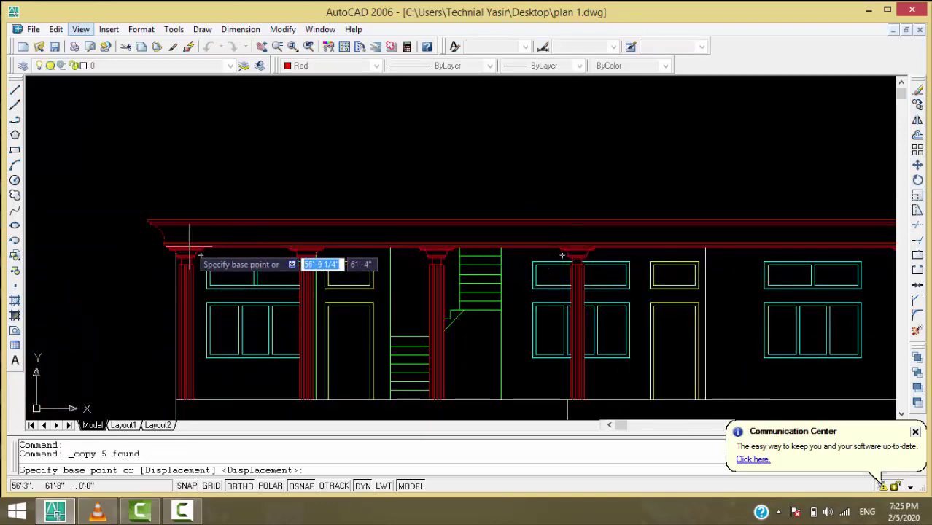
{"action": "scroll", "coordinate": [137, 241], "scroll_direction": "up", "scroll_amount": 2}
{"action": "scroll", "coordinate": [143, 243], "scroll_direction": "up", "scroll_amount": 2}
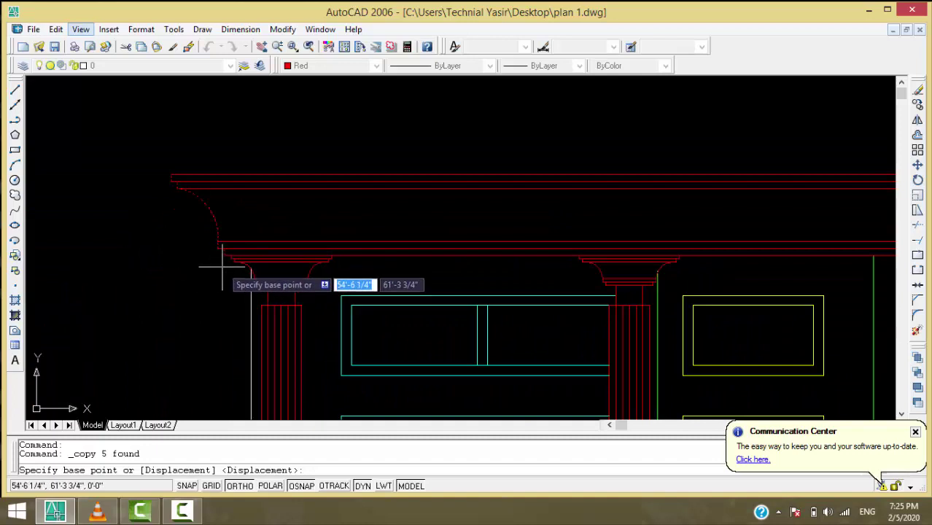
{"action": "scroll", "coordinate": [218, 264], "scroll_direction": "up", "scroll_amount": 2}
{"action": "scroll", "coordinate": [220, 261], "scroll_direction": "up", "scroll_amount": 1}
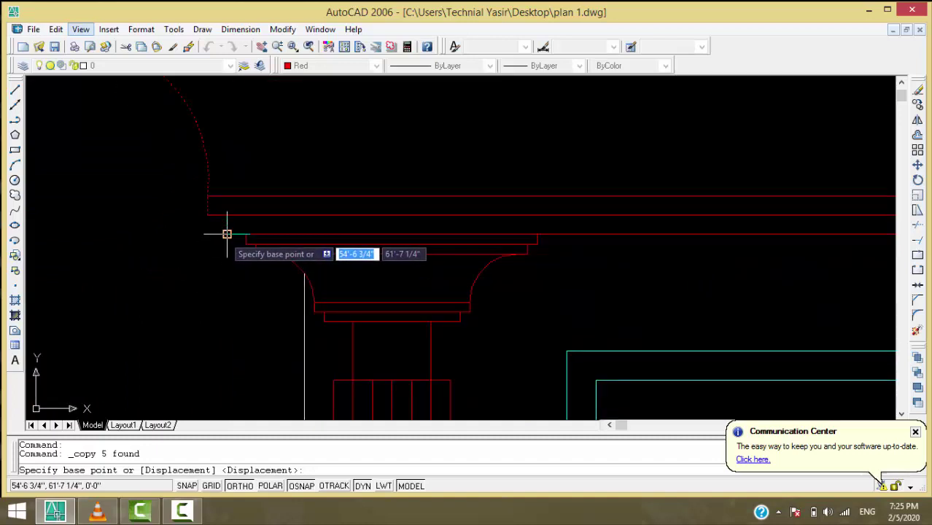
{"action": "left_click", "coordinate": [226, 234]}
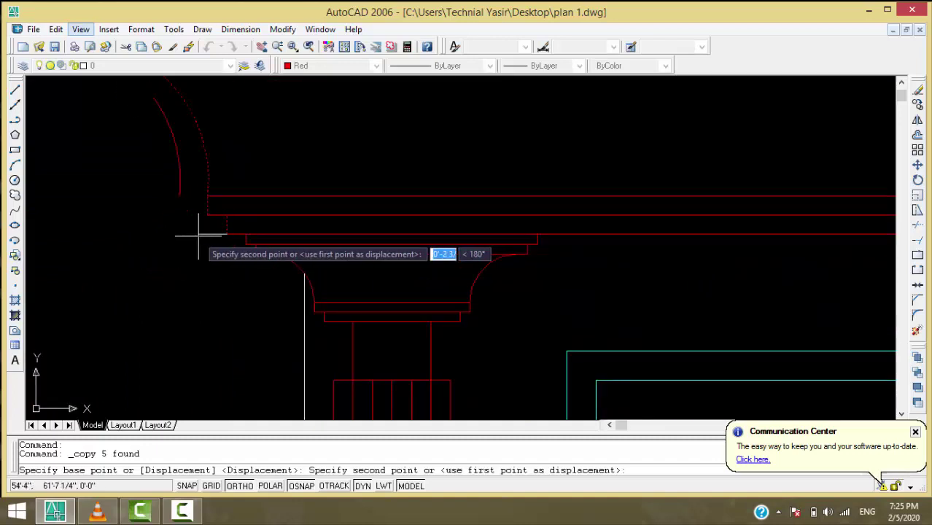
{"action": "scroll", "coordinate": [202, 241], "scroll_direction": "down", "scroll_amount": 3}
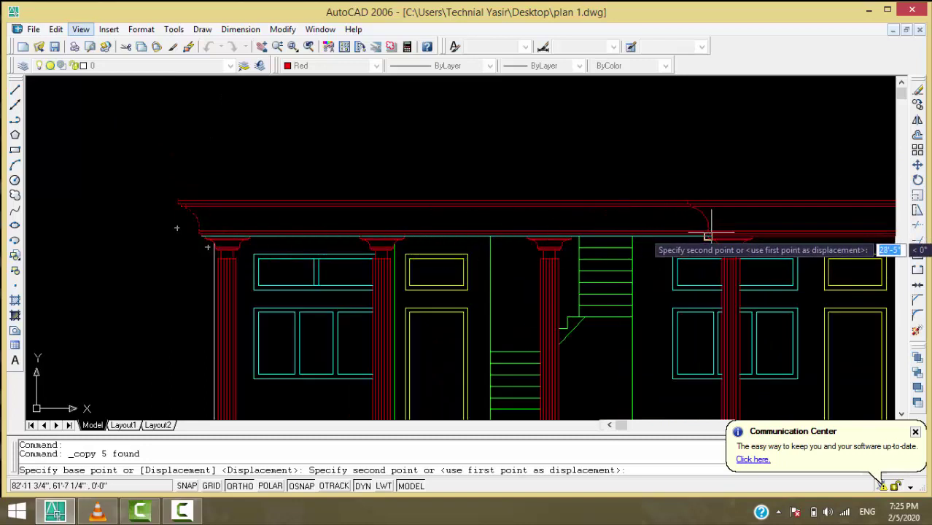
{"action": "scroll", "coordinate": [707, 236], "scroll_direction": "up", "scroll_amount": 2}
{"action": "scroll", "coordinate": [711, 237], "scroll_direction": "up", "scroll_amount": 3}
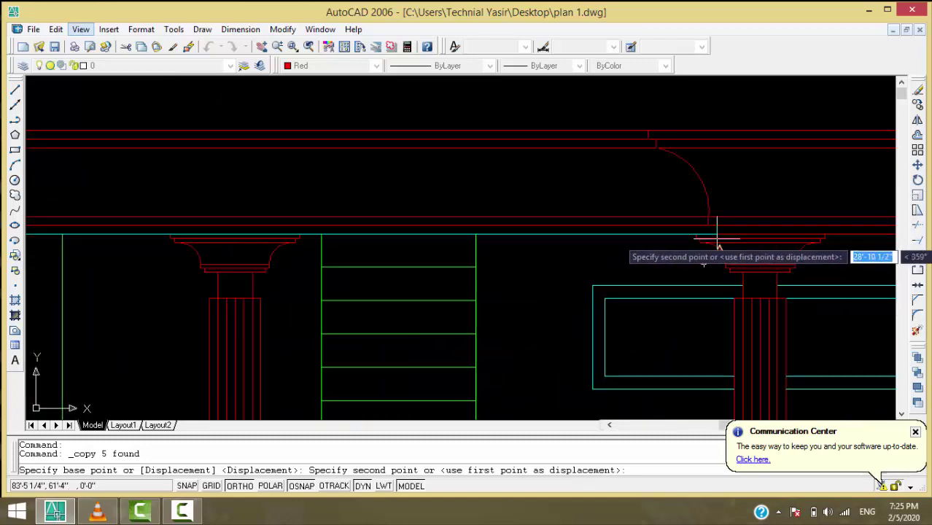
{"action": "scroll", "coordinate": [715, 238], "scroll_direction": "up", "scroll_amount": 1}
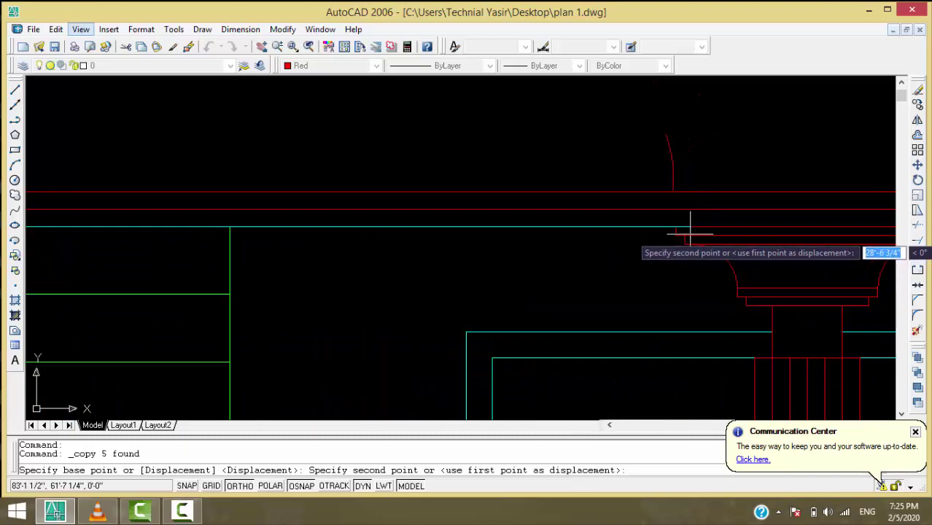
{"action": "scroll", "coordinate": [693, 231], "scroll_direction": "down", "scroll_amount": 4}
{"action": "scroll", "coordinate": [678, 235], "scroll_direction": "down", "scroll_amount": 4}
{"action": "scroll", "coordinate": [672, 238], "scroll_direction": "up", "scroll_amount": 3}
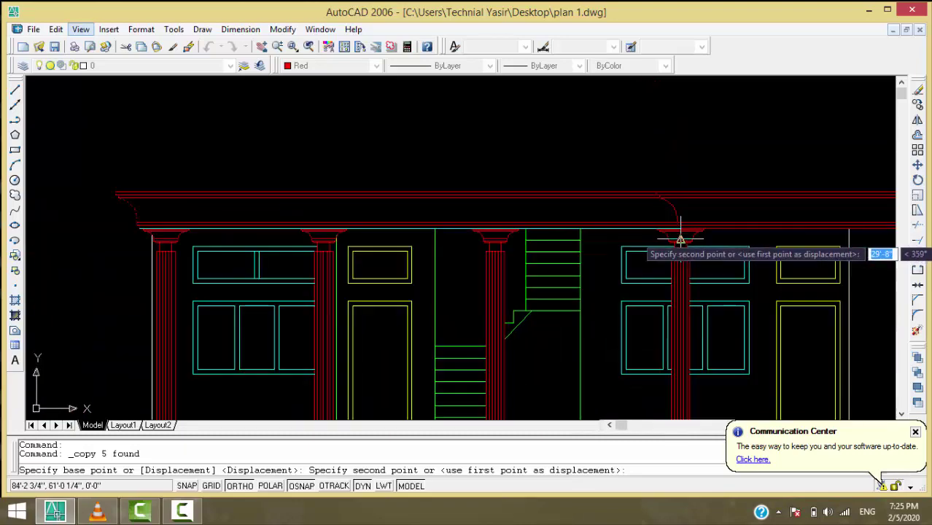
{"action": "scroll", "coordinate": [669, 231], "scroll_direction": "up", "scroll_amount": 3}
{"action": "scroll", "coordinate": [668, 231], "scroll_direction": "up", "scroll_amount": 2}
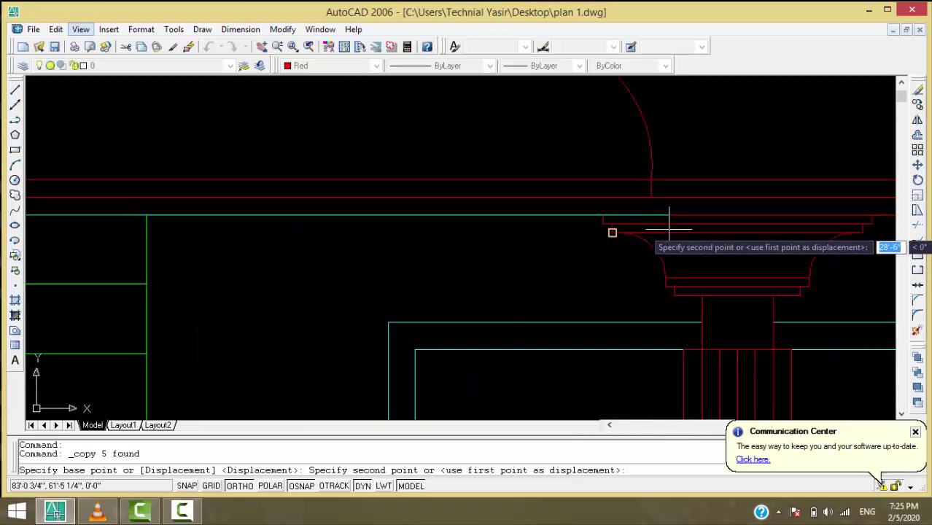
{"action": "left_click", "coordinate": [603, 215]}
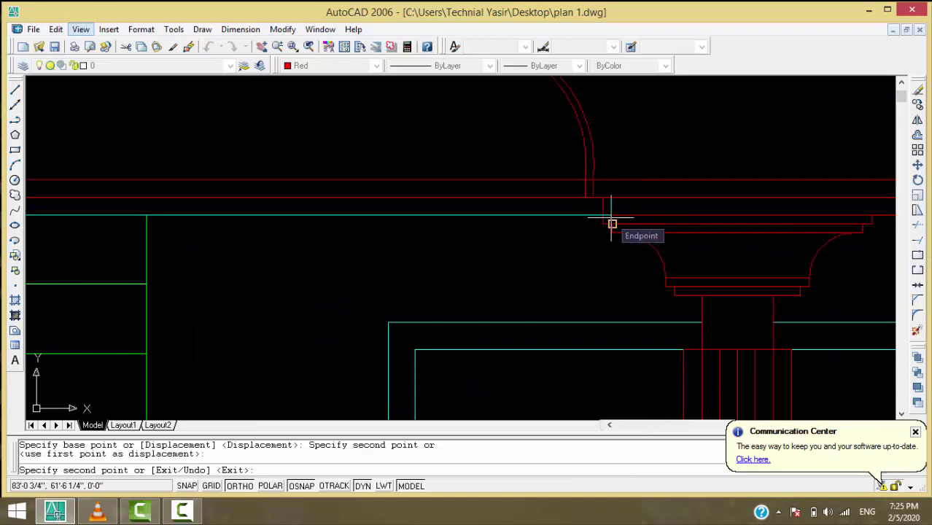
{"action": "key", "text": "Return"}
{"action": "scroll", "coordinate": [582, 265], "scroll_direction": "down", "scroll_amount": 3}
{"action": "scroll", "coordinate": [579, 231], "scroll_direction": "up", "scroll_amount": 1}
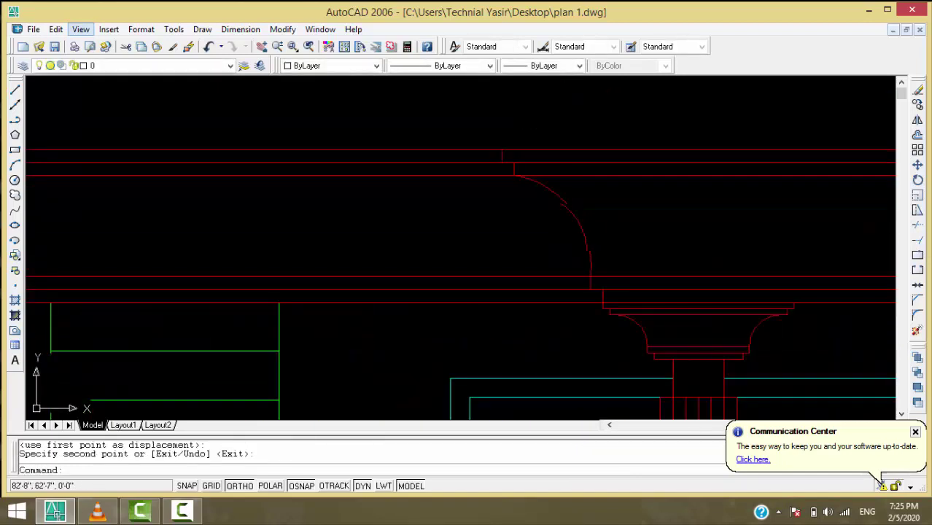
{"action": "scroll", "coordinate": [579, 226], "scroll_direction": "down", "scroll_amount": 1}
{"action": "scroll", "coordinate": [578, 222], "scroll_direction": "down", "scroll_amount": 3}
{"action": "scroll", "coordinate": [475, 259], "scroll_direction": "down", "scroll_amount": 2}
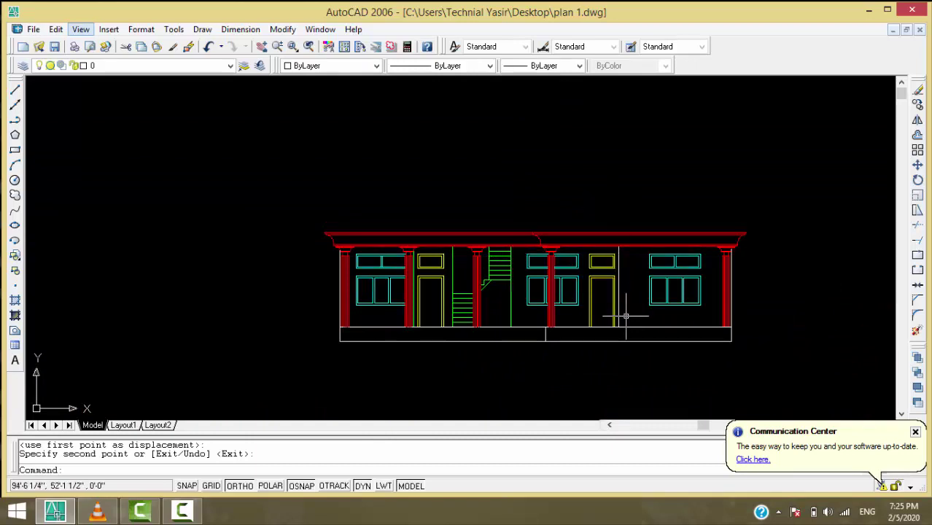
{"action": "scroll", "coordinate": [598, 245], "scroll_direction": "down", "scroll_amount": 5}
{"action": "scroll", "coordinate": [609, 310], "scroll_direction": "up", "scroll_amount": 2}
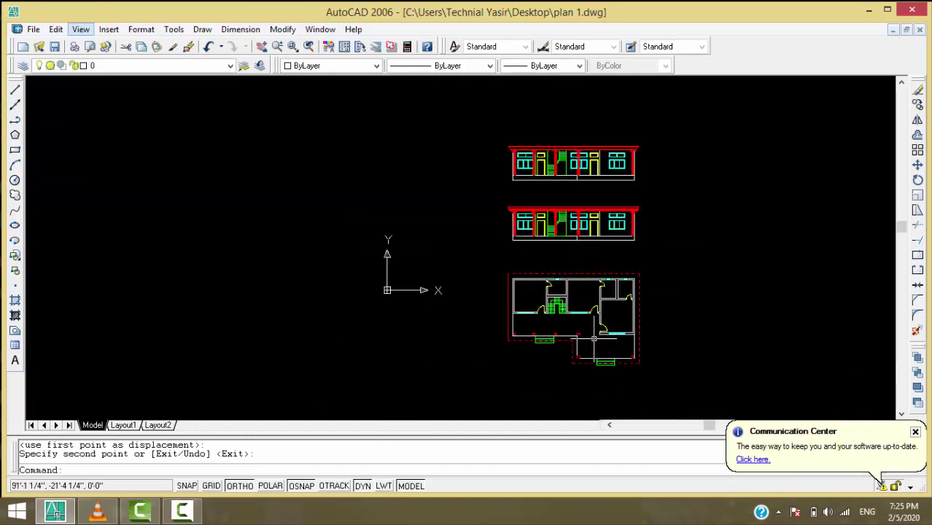
{"action": "scroll", "coordinate": [619, 323], "scroll_direction": "up", "scroll_amount": 1}
{"action": "scroll", "coordinate": [621, 341], "scroll_direction": "down", "scroll_amount": 2}
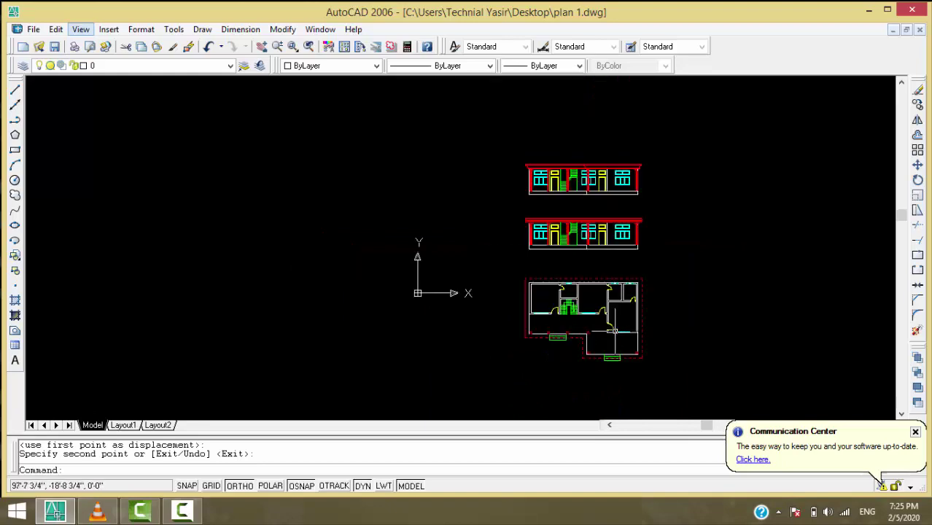
{"action": "scroll", "coordinate": [616, 265], "scroll_direction": "down", "scroll_amount": 4}
{"action": "scroll", "coordinate": [271, 202], "scroll_direction": "up", "scroll_amount": 3}
{"action": "scroll", "coordinate": [354, 206], "scroll_direction": "up", "scroll_amount": 2}
{"action": "scroll", "coordinate": [354, 189], "scroll_direction": "up", "scroll_amount": 2}
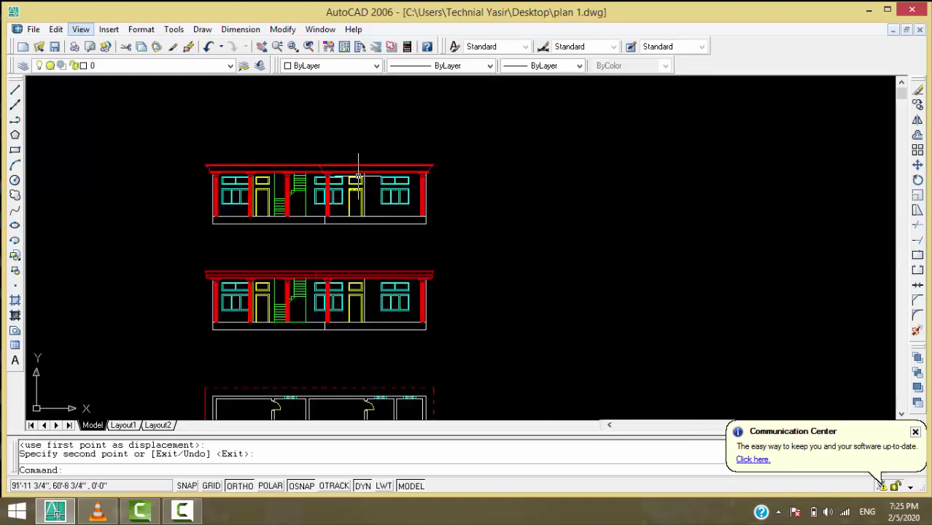
{"action": "scroll", "coordinate": [357, 168], "scroll_direction": "up", "scroll_amount": 4}
{"action": "scroll", "coordinate": [364, 168], "scroll_direction": "up", "scroll_amount": 2}
{"action": "scroll", "coordinate": [362, 170], "scroll_direction": "down", "scroll_amount": 5}
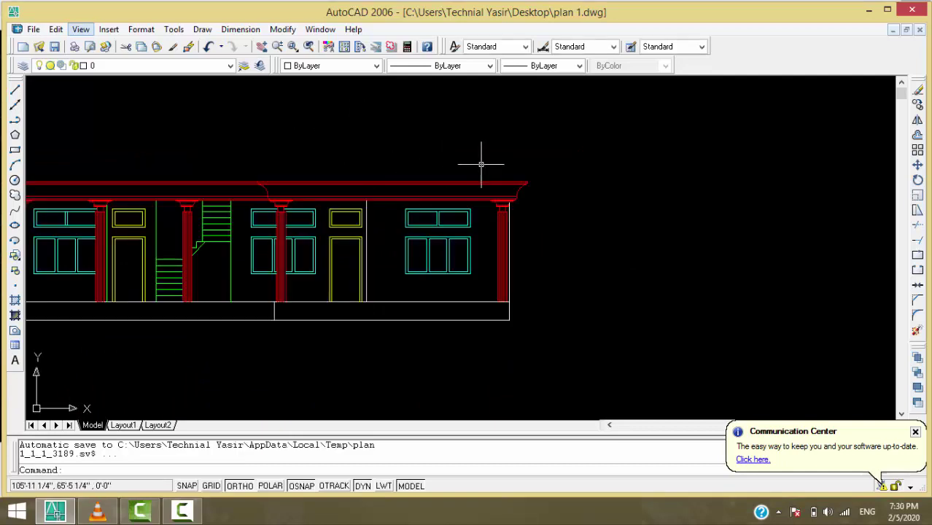
{"action": "scroll", "coordinate": [481, 164], "scroll_direction": "up", "scroll_amount": 3}
{"action": "scroll", "coordinate": [480, 164], "scroll_direction": "up", "scroll_amount": 2}
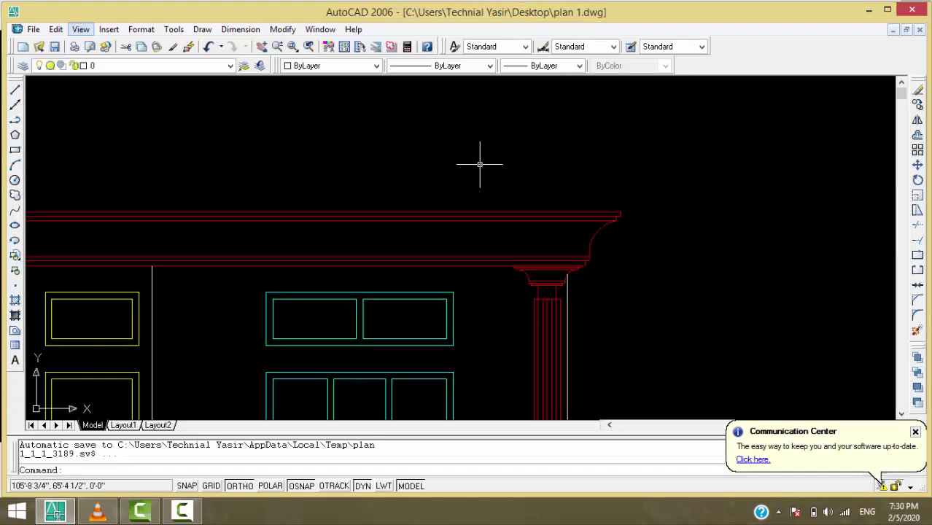
- Offset the cornice line 2' upward to form the parapet line
{"action": "type", "text": "o"}
{"action": "key", "text": "Return"}
{"action": "type", "text": "2"}
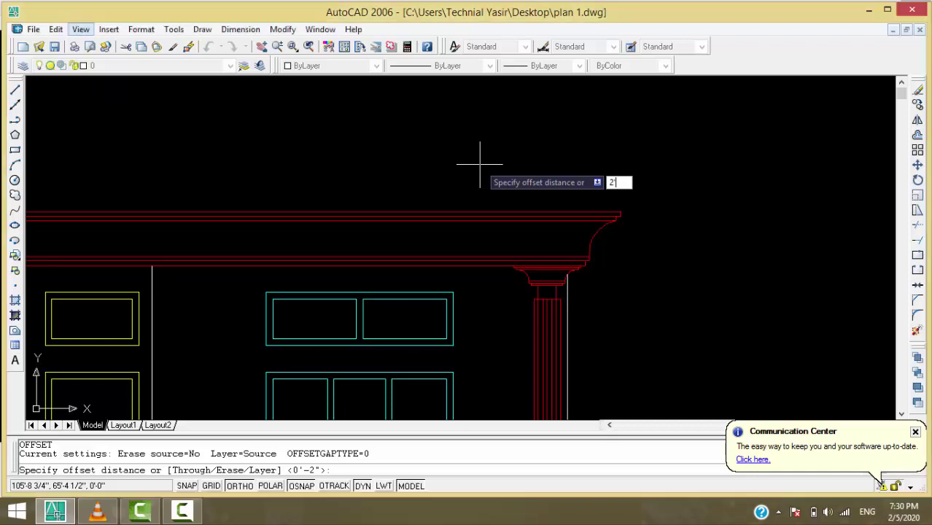
{"action": "key", "text": "Return"}
{"action": "left_click", "coordinate": [504, 211]}
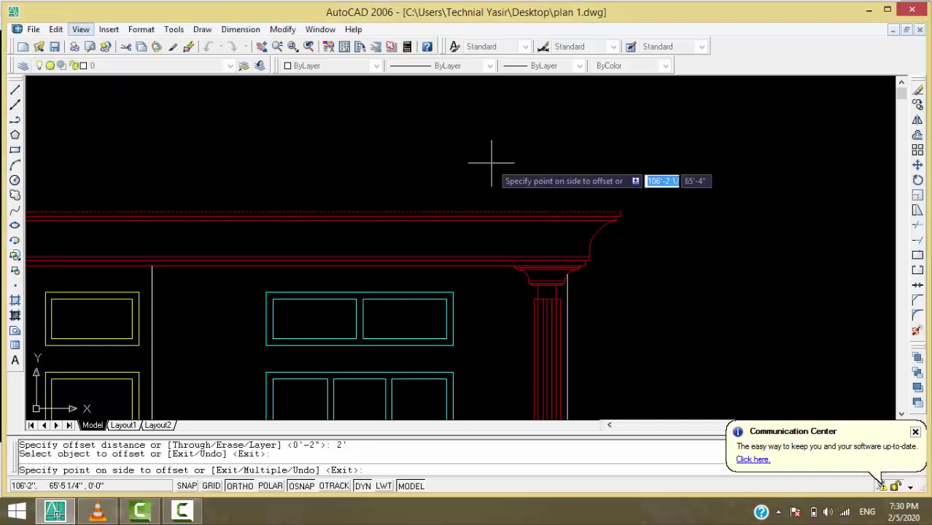
{"action": "left_click", "coordinate": [491, 158]}
{"action": "key", "text": "Return"}
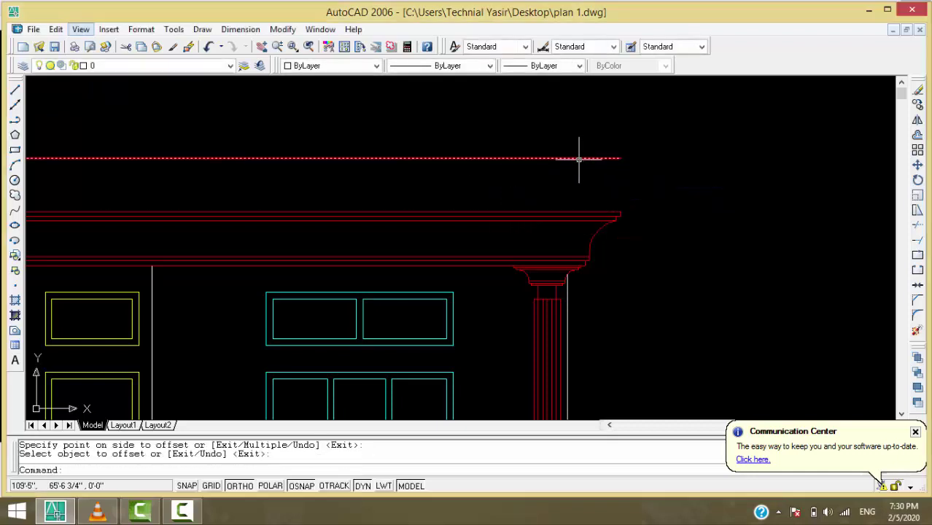
- Draw a vertical line at the parapet's right end and offset it 2' inward
{"action": "type", "text": "l"}
{"action": "key", "text": "Return"}
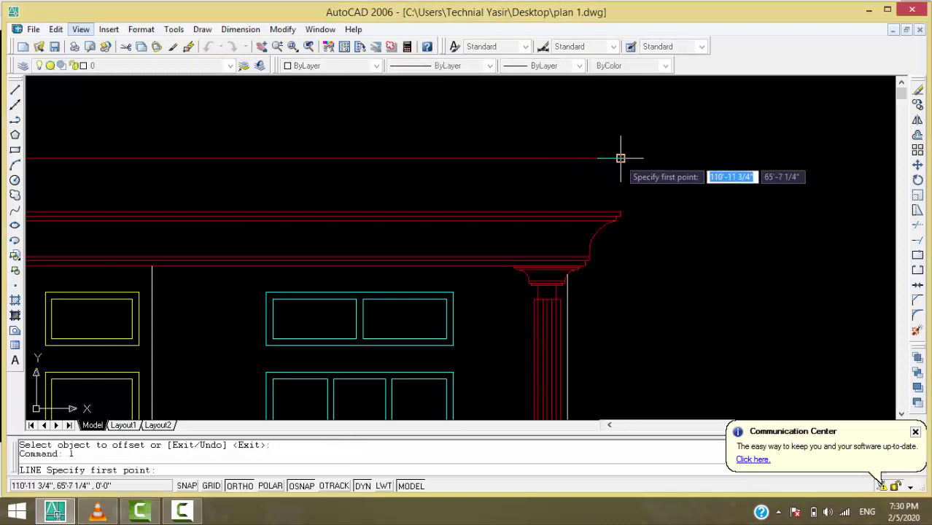
{"action": "left_click", "coordinate": [619, 157]}
{"action": "left_click", "coordinate": [620, 211]}
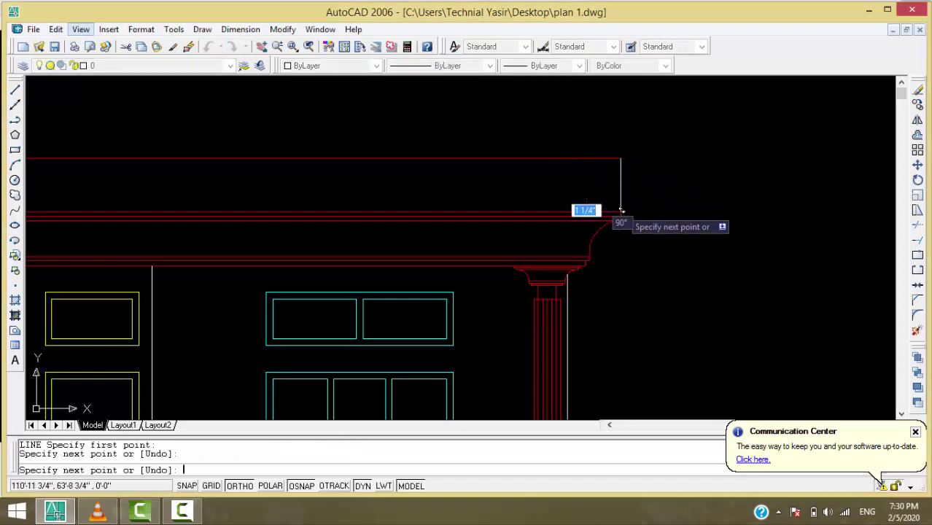
{"action": "key", "text": "Return"}
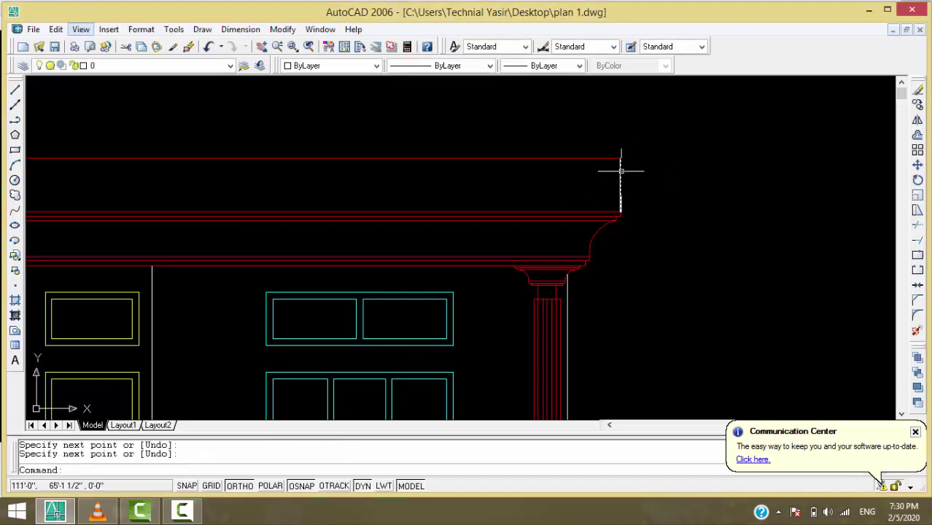
{"action": "type", "text": "2"}
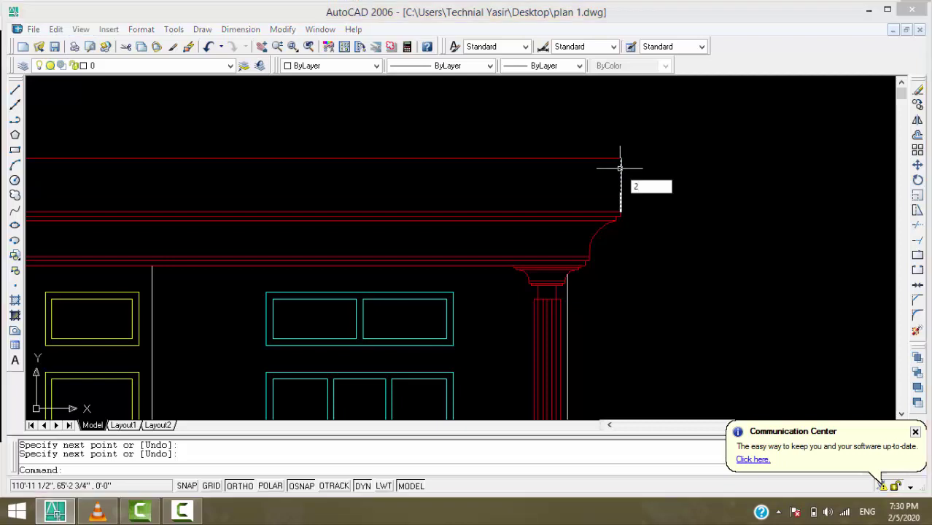
{"action": "key", "text": "Return"}
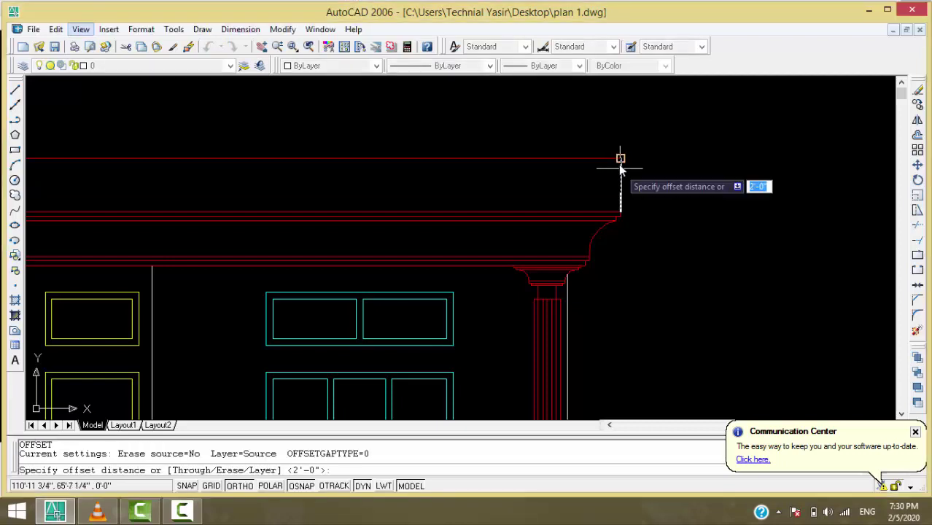
{"action": "type", "text": "2"}
{"action": "key", "text": "Return"}
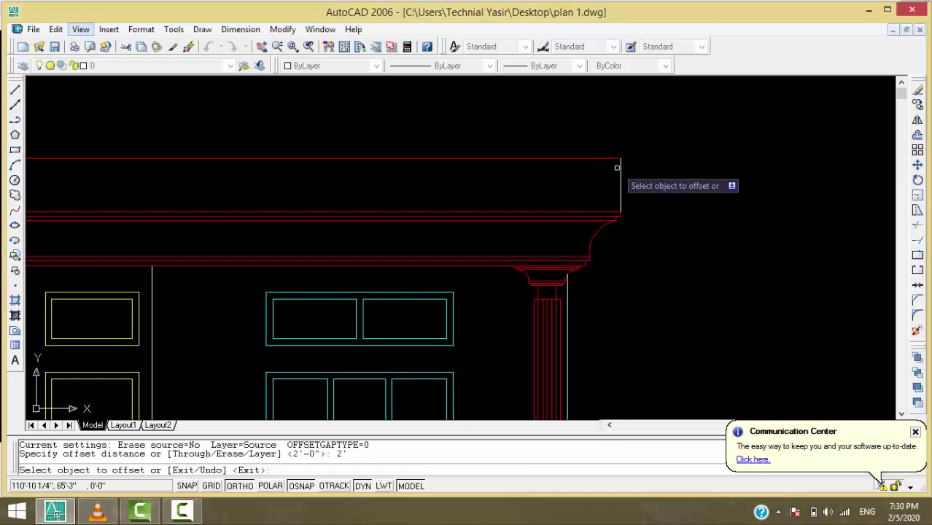
{"action": "left_click", "coordinate": [620, 183]}
{"action": "left_click", "coordinate": [581, 180]}
{"action": "key", "text": "Return"}
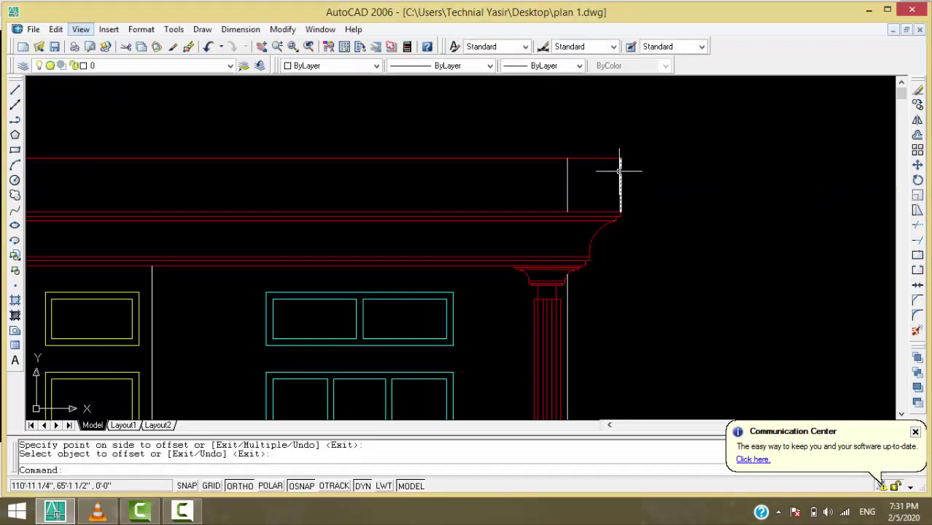
- Stretch the inner vertical line's bottom end to the outer corner, turning it into a sloped diagonal
{"action": "scroll", "coordinate": [569, 210], "scroll_direction": "up", "scroll_amount": 2}
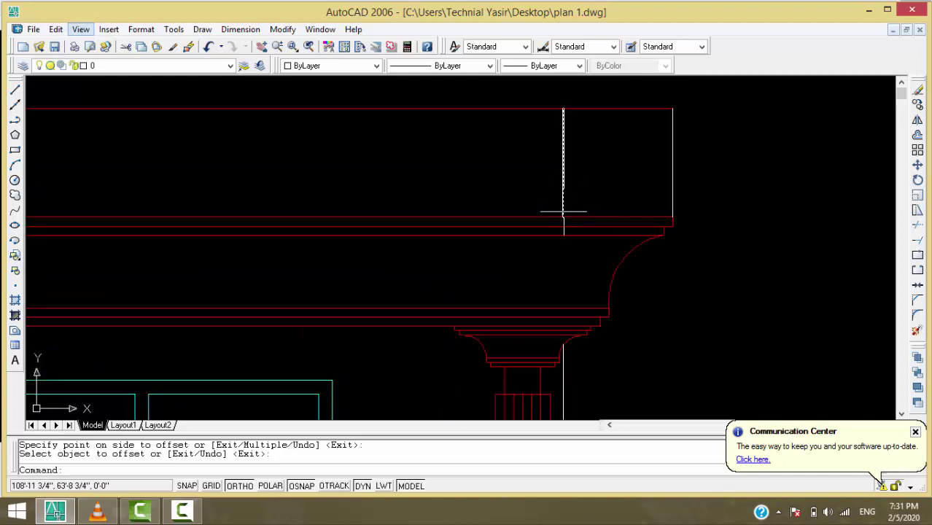
{"action": "left_click", "coordinate": [563, 195]}
{"action": "left_click", "coordinate": [563, 217]}
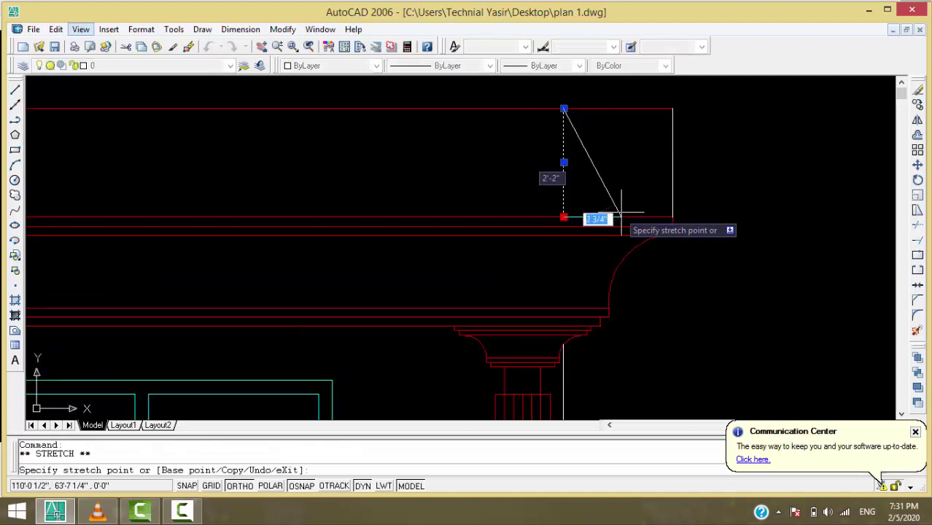
{"action": "left_click", "coordinate": [671, 216]}
{"action": "type", "text": "o"}
{"action": "key", "text": "Return"}
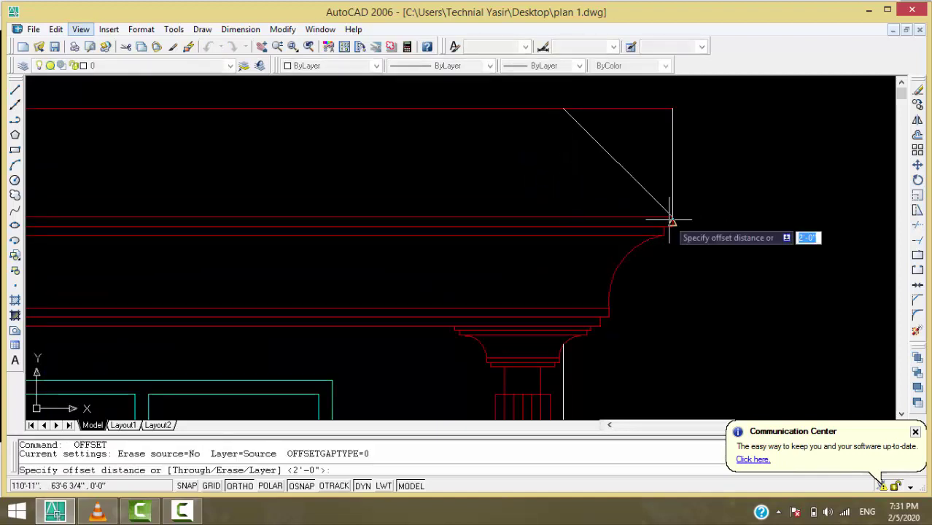
{"action": "left_click", "coordinate": [670, 151]}
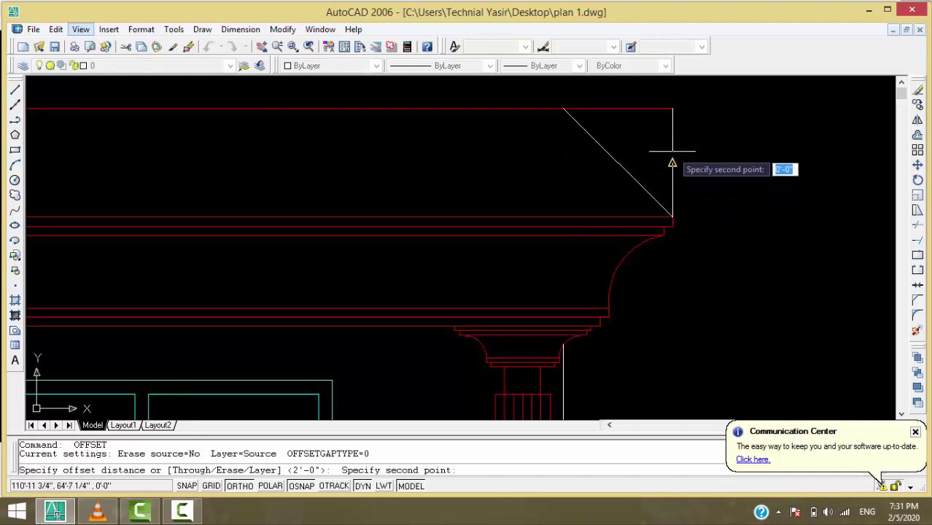
{"action": "left_click", "coordinate": [670, 151]}
{"action": "left_click", "coordinate": [682, 146]}
{"action": "left_click", "coordinate": [618, 162]}
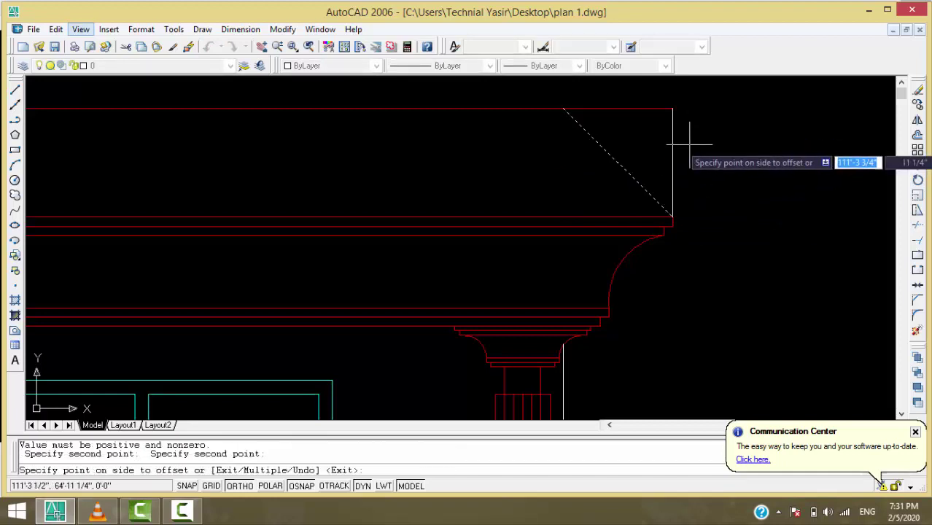
{"action": "key", "text": "Return"}
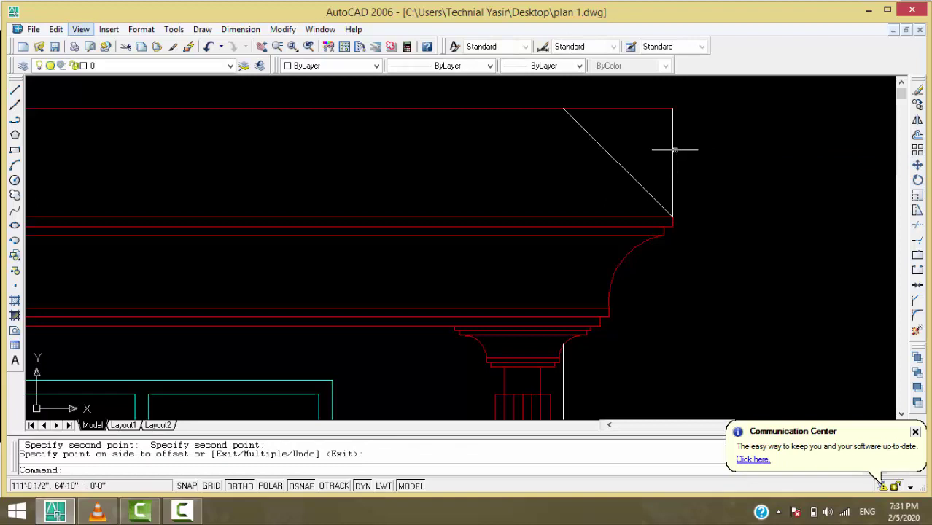
- Erase the outer vertical end line and select the sloped diagonal for mirroring
{"action": "left_click", "coordinate": [673, 148]}
{"action": "key", "text": "Delete"}
{"action": "scroll", "coordinate": [703, 154], "scroll_direction": "down", "scroll_amount": 2}
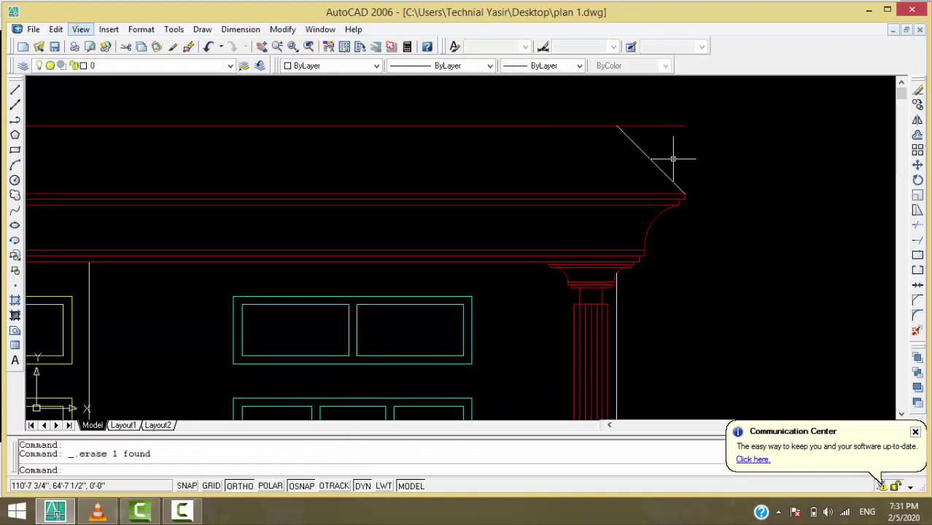
{"action": "left_click", "coordinate": [655, 165]}
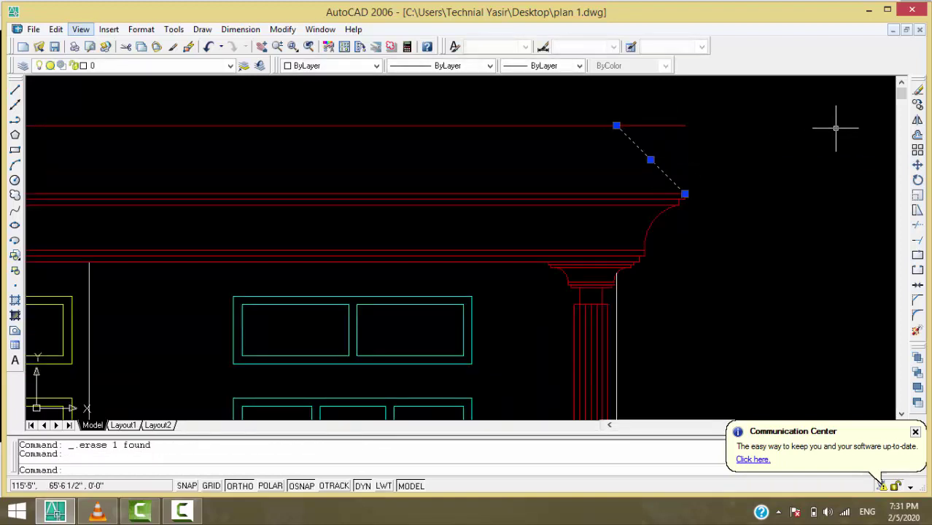
{"action": "left_click", "coordinate": [917, 121]}
{"action": "scroll", "coordinate": [383, 130], "scroll_direction": "down", "scroll_amount": 2}
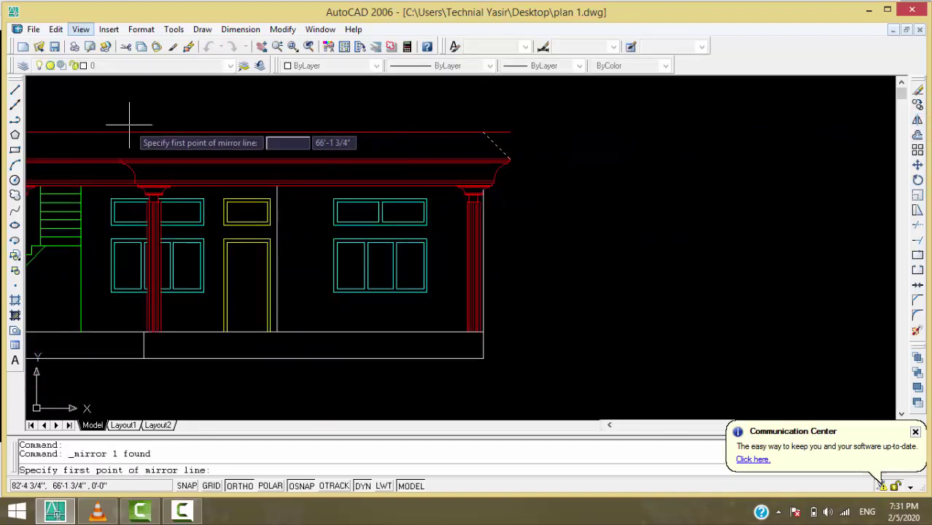
- Mirror the sloped diagonal about a vertical axis at the roof's midpoint, keeping the original
{"action": "left_click", "coordinate": [125, 132]}
{"action": "left_click", "coordinate": [125, 84]}
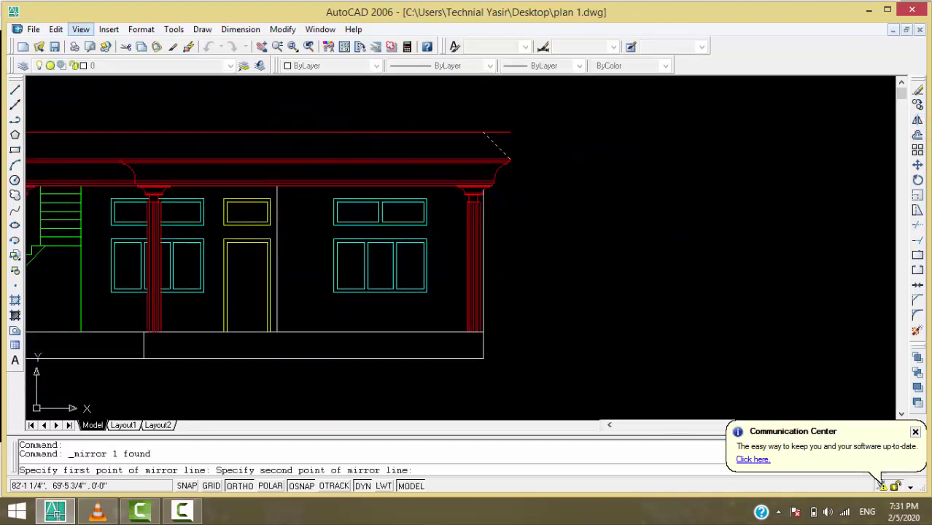
{"action": "key", "text": "Return"}
- Trim the parapet line where it overhangs beyond the left sloped corner
{"action": "type", "text": "tr"}
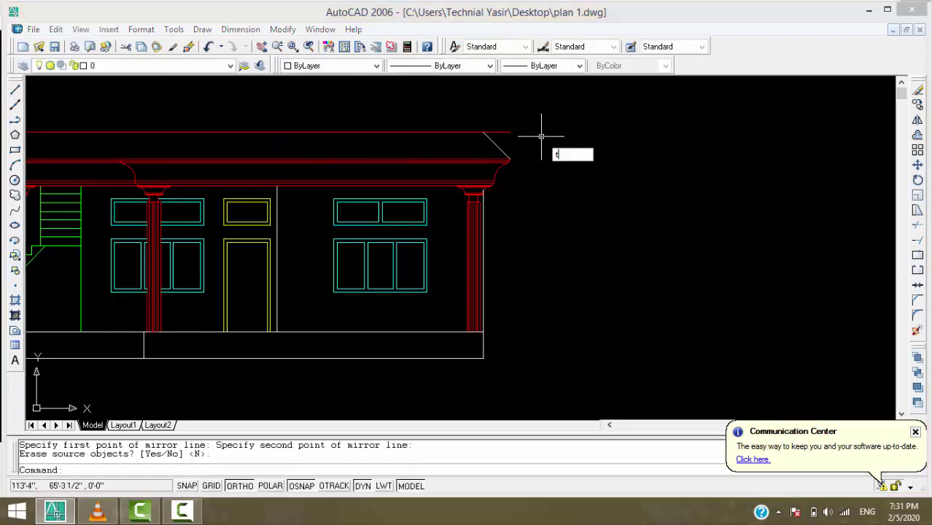
{"action": "key", "text": "Return"}
{"action": "key", "text": "Return"}
{"action": "left_click", "coordinate": [523, 117]}
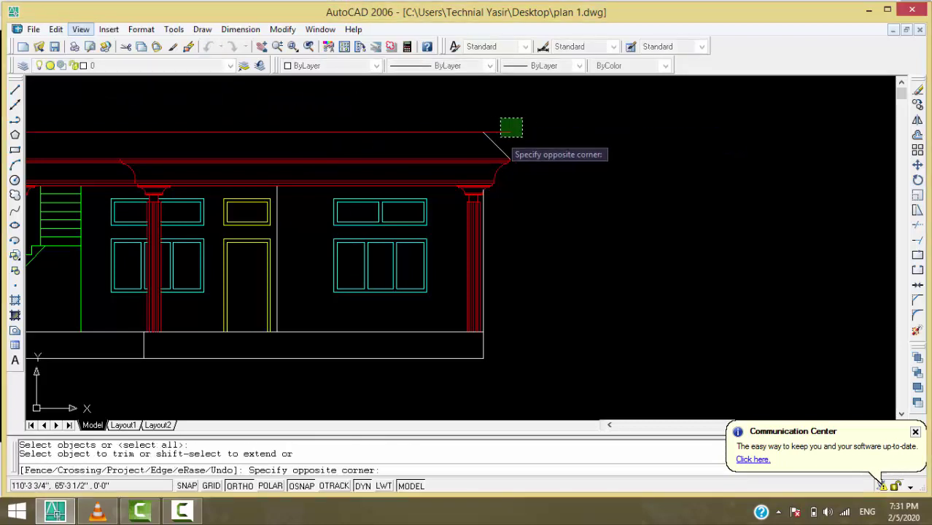
{"action": "left_click", "coordinate": [503, 132]}
{"action": "scroll", "coordinate": [503, 135], "scroll_direction": "down", "scroll_amount": 5}
{"action": "scroll", "coordinate": [363, 126], "scroll_direction": "up", "scroll_amount": 1}
{"action": "scroll", "coordinate": [350, 124], "scroll_direction": "up", "scroll_amount": 4}
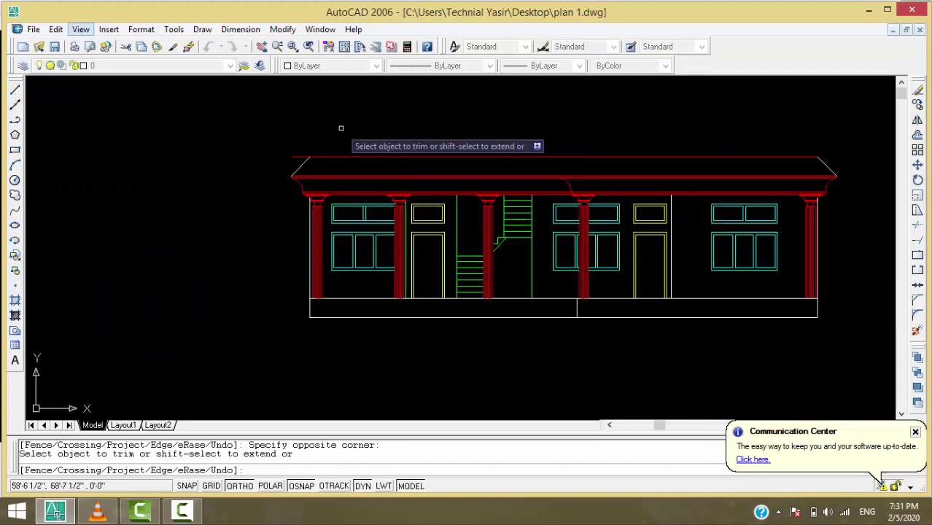
{"action": "scroll", "coordinate": [328, 131], "scroll_direction": "up", "scroll_amount": 3}
{"action": "left_click", "coordinate": [276, 172]}
{"action": "left_click", "coordinate": [270, 181]}
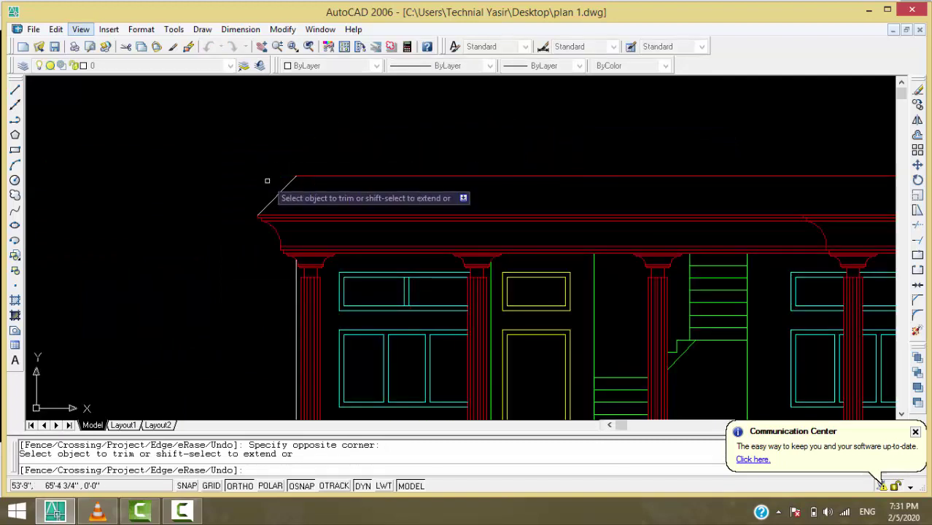
{"action": "key", "text": "Return"}
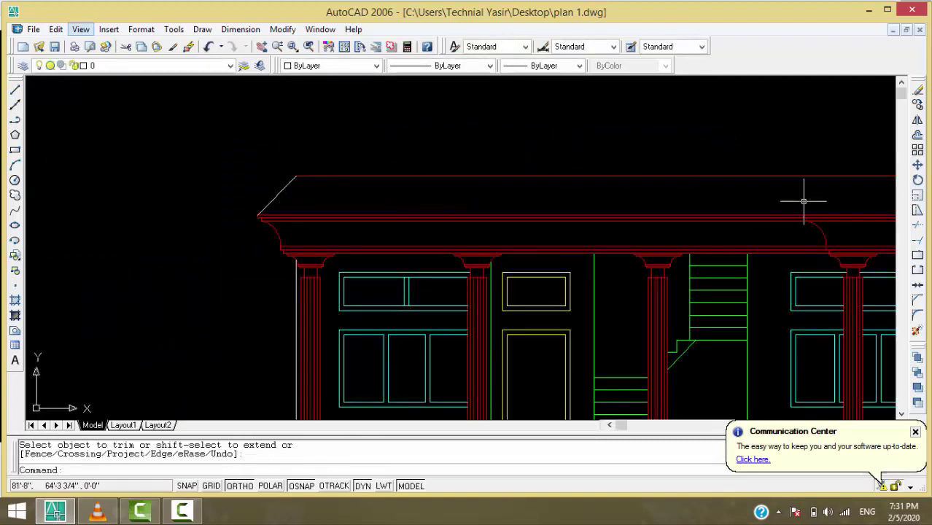
- Copy the left sloped diagonal down to the roof's middle join
{"action": "left_click", "coordinate": [276, 194]}
{"action": "type", "text": "co"}
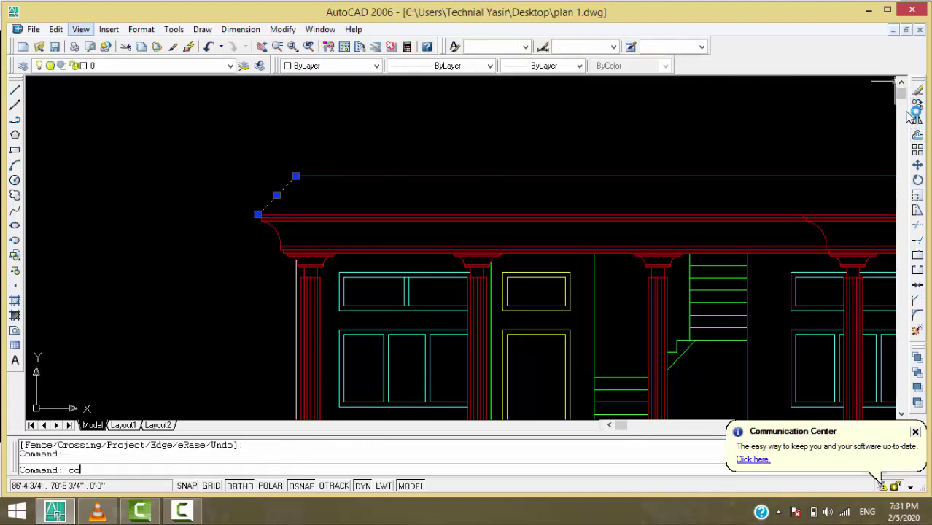
{"action": "key", "text": "Return"}
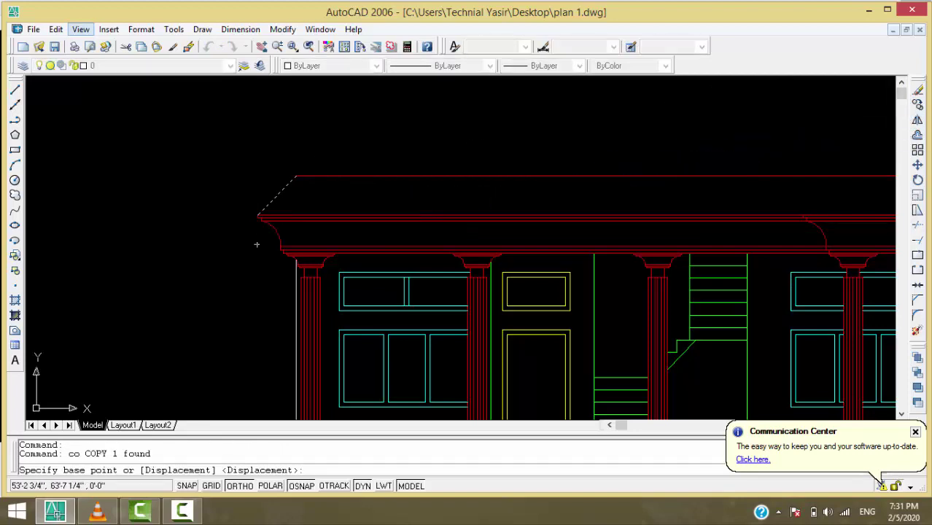
{"action": "left_click", "coordinate": [258, 216]}
{"action": "scroll", "coordinate": [364, 177], "scroll_direction": "down", "scroll_amount": 5}
{"action": "scroll", "coordinate": [326, 191], "scroll_direction": "up", "scroll_amount": 4}
{"action": "scroll", "coordinate": [252, 201], "scroll_direction": "up", "scroll_amount": 2}
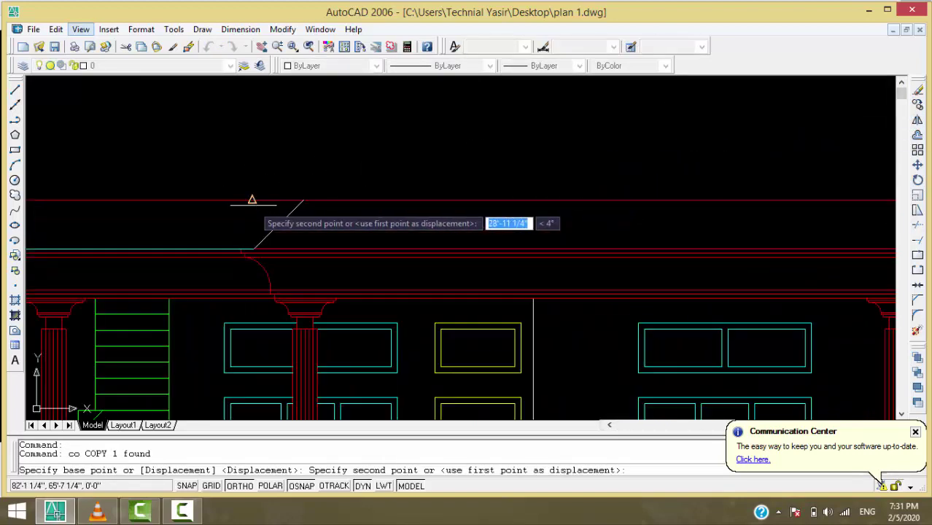
{"action": "left_click", "coordinate": [240, 250]}
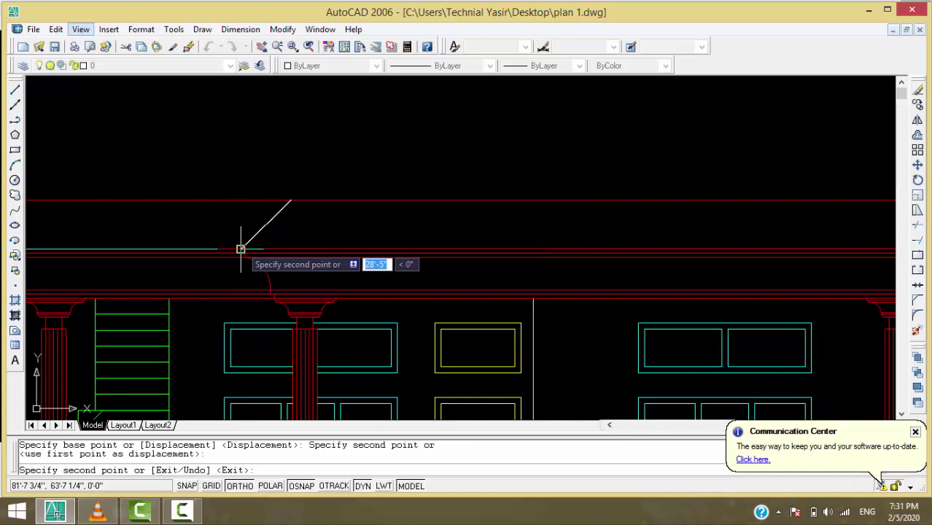
{"action": "key", "text": "Return"}
{"action": "scroll", "coordinate": [354, 142], "scroll_direction": "down", "scroll_amount": 3}
{"action": "scroll", "coordinate": [362, 132], "scroll_direction": "down", "scroll_amount": 2}
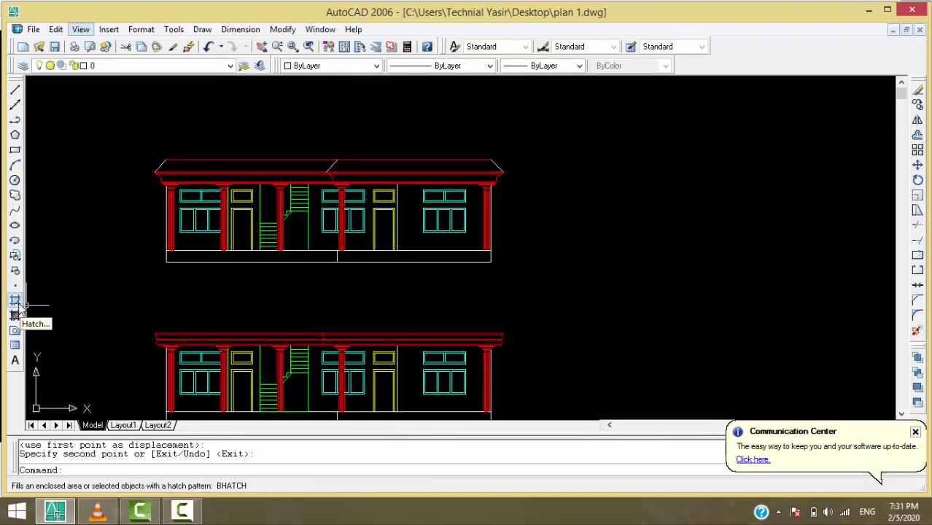
- Choose the TRIANG pattern from Other Predefined as the hatch pattern
{"action": "left_click", "coordinate": [17, 302]}
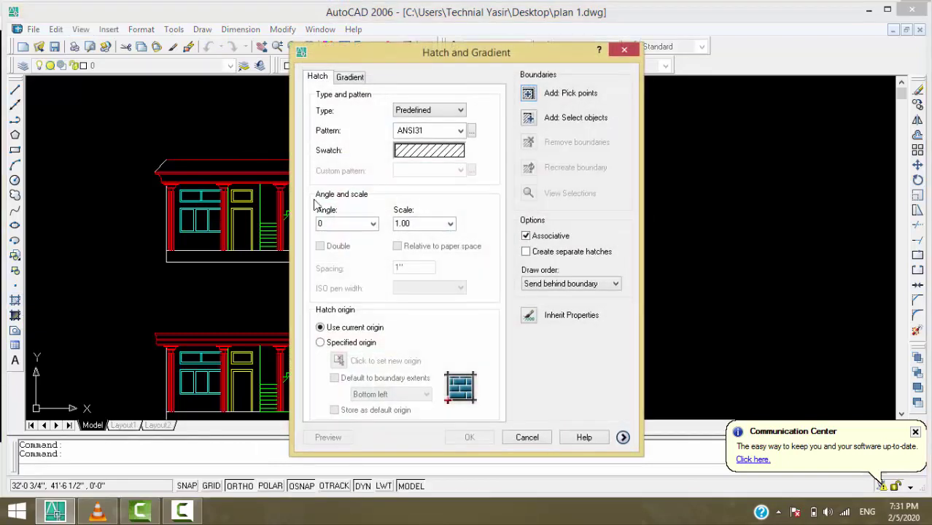
{"action": "left_click", "coordinate": [471, 131]}
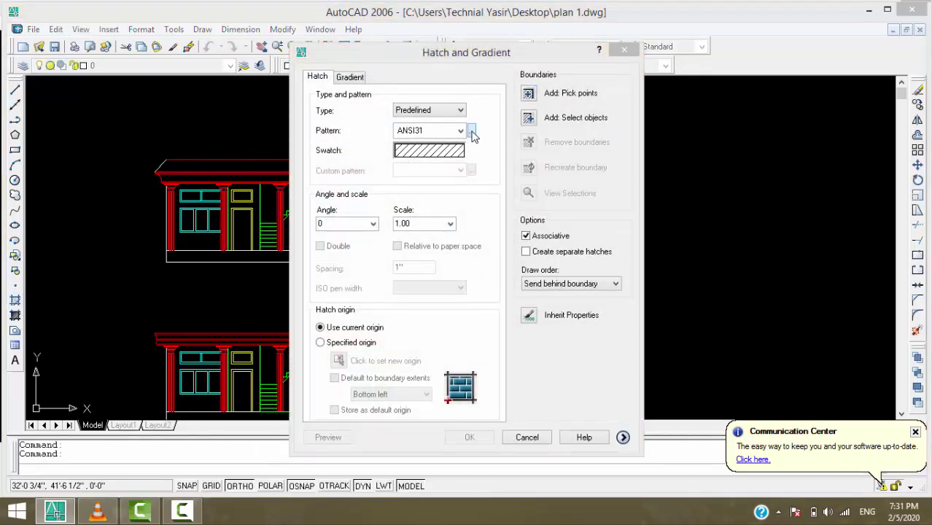
{"action": "left_click", "coordinate": [445, 136]}
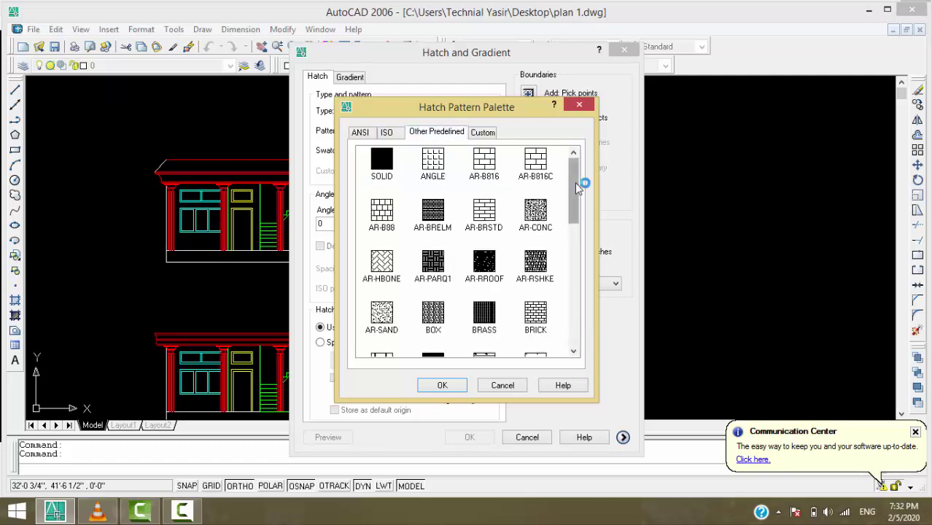
{"action": "left_click_drag", "start_coordinate": [578, 201], "coordinate": [564, 301]}
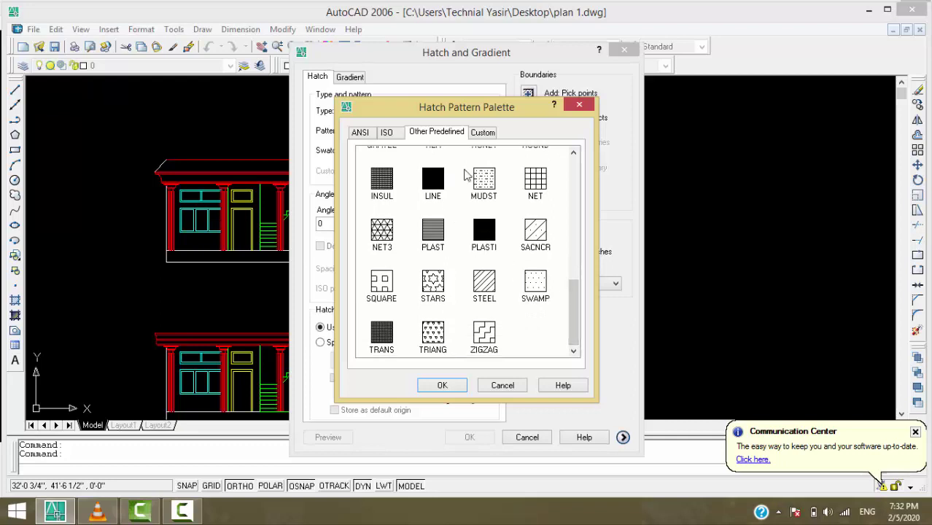
{"action": "left_click", "coordinate": [433, 337]}
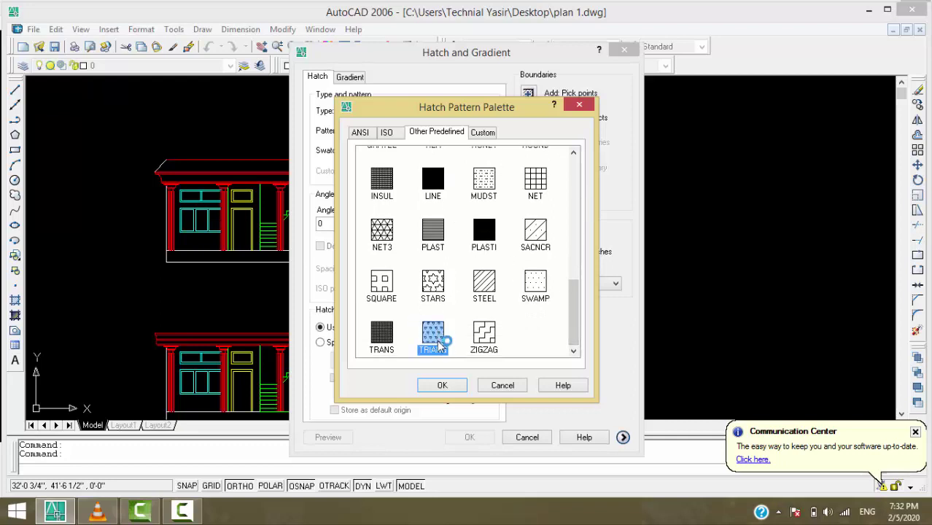
{"action": "left_click", "coordinate": [443, 386]}
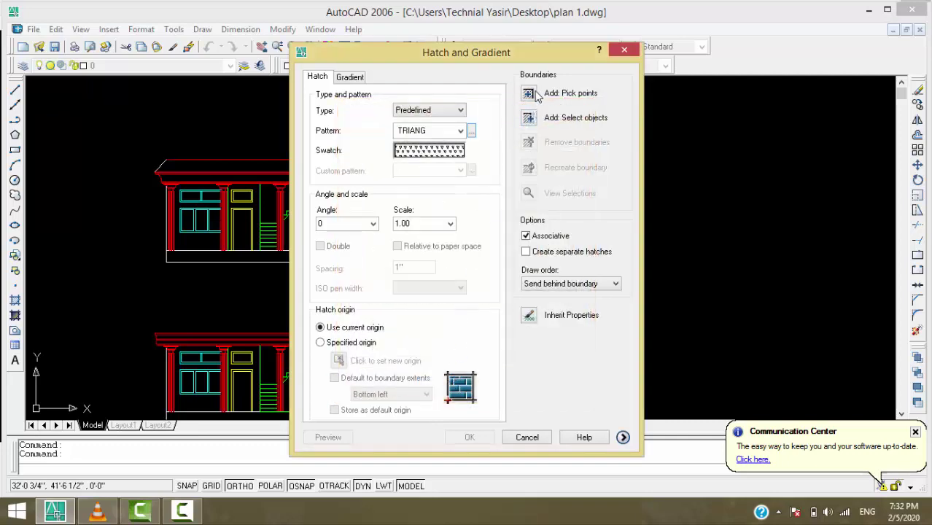
- Hatch the right parapet region with TRIANG at scale 25 after previewing it
{"action": "left_click", "coordinate": [531, 94]}
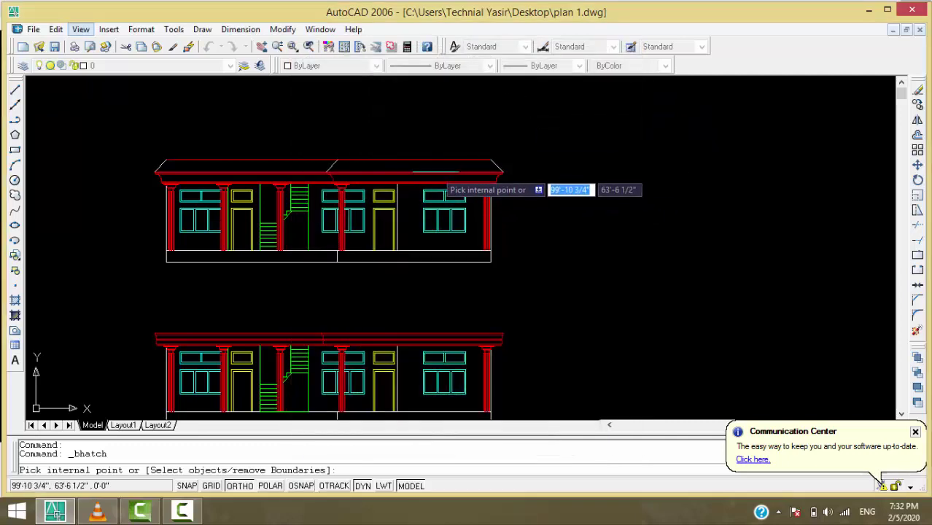
{"action": "left_click", "coordinate": [435, 165]}
{"action": "key", "text": "Return"}
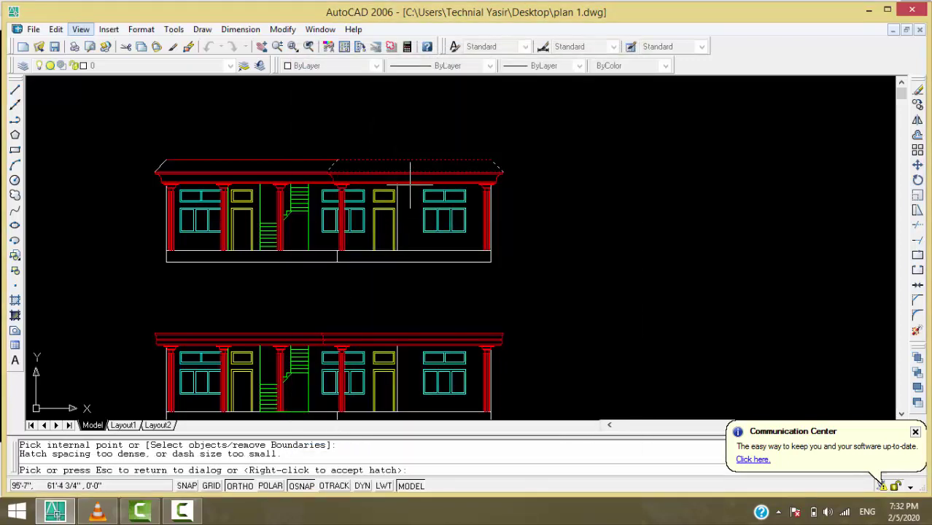
{"action": "scroll", "coordinate": [412, 169], "scroll_direction": "up", "scroll_amount": 3}
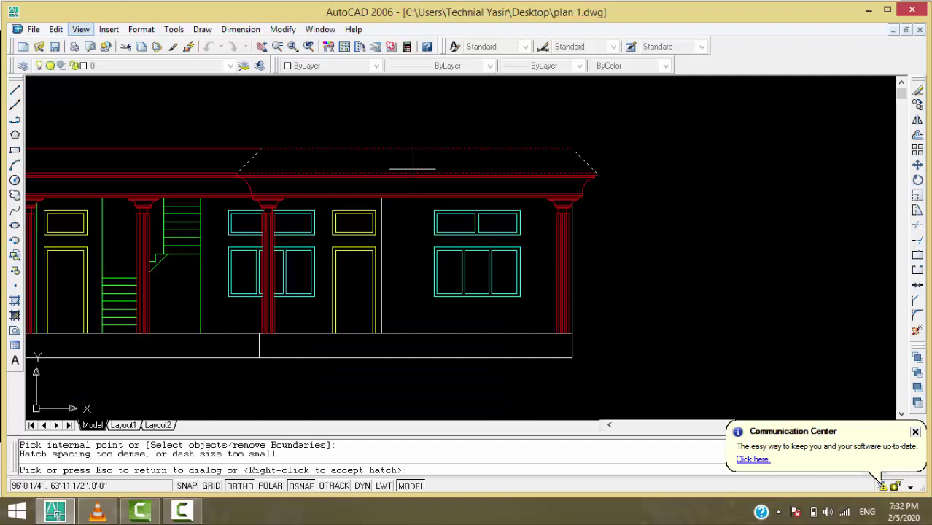
{"action": "left_click", "coordinate": [412, 170]}
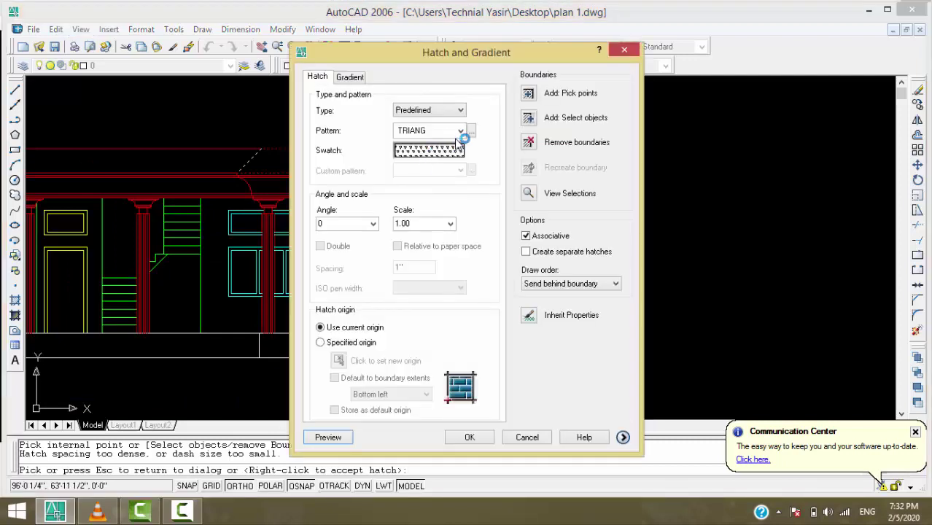
{"action": "double_click", "coordinate": [403, 225]}
{"action": "type", "text": "25"}
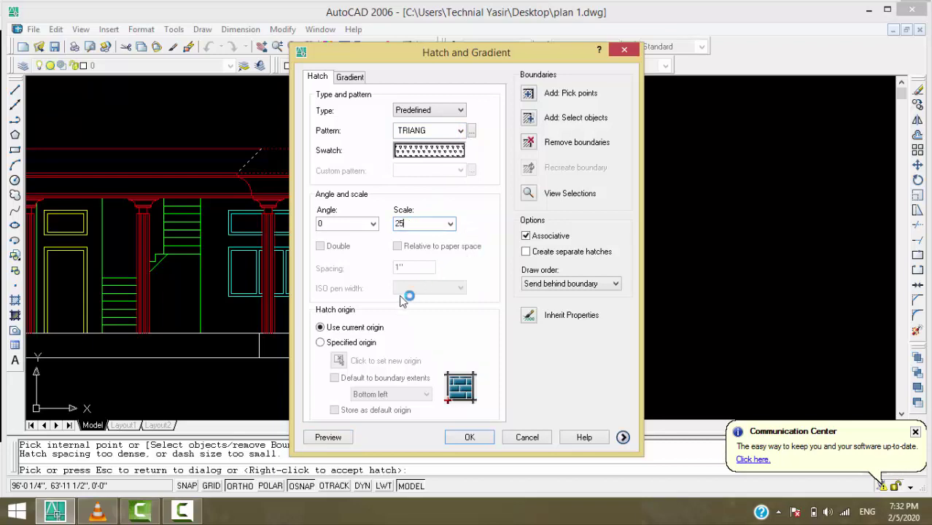
{"action": "left_click", "coordinate": [328, 437]}
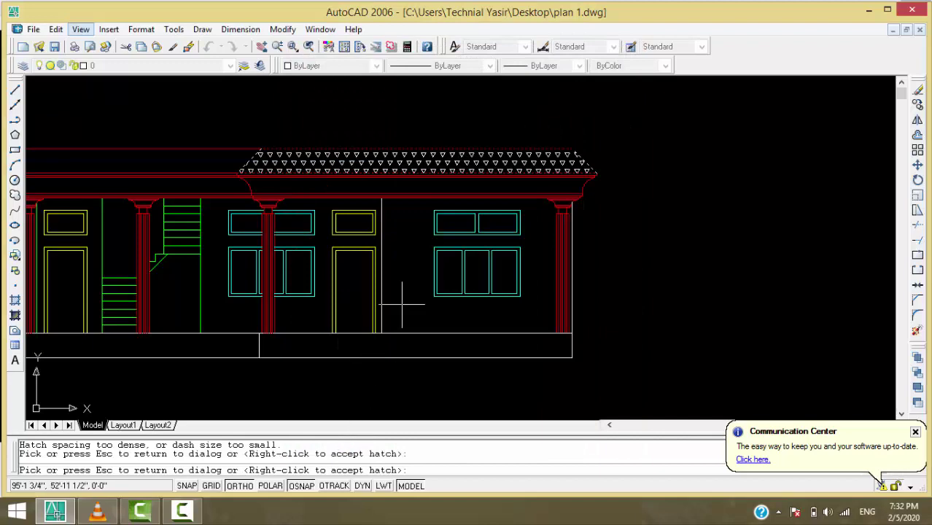
{"action": "left_click", "coordinate": [428, 242]}
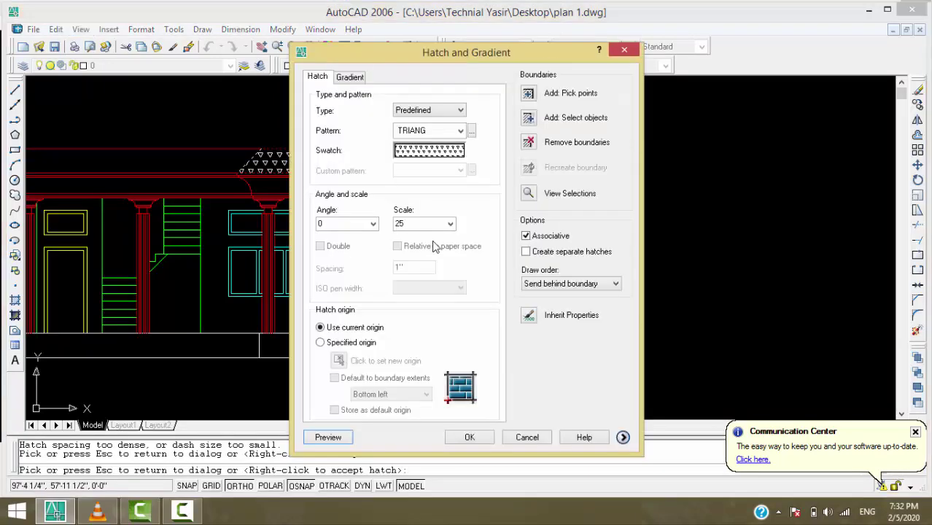
{"action": "left_click", "coordinate": [474, 439]}
{"action": "scroll", "coordinate": [425, 159], "scroll_direction": "down", "scroll_amount": 2}
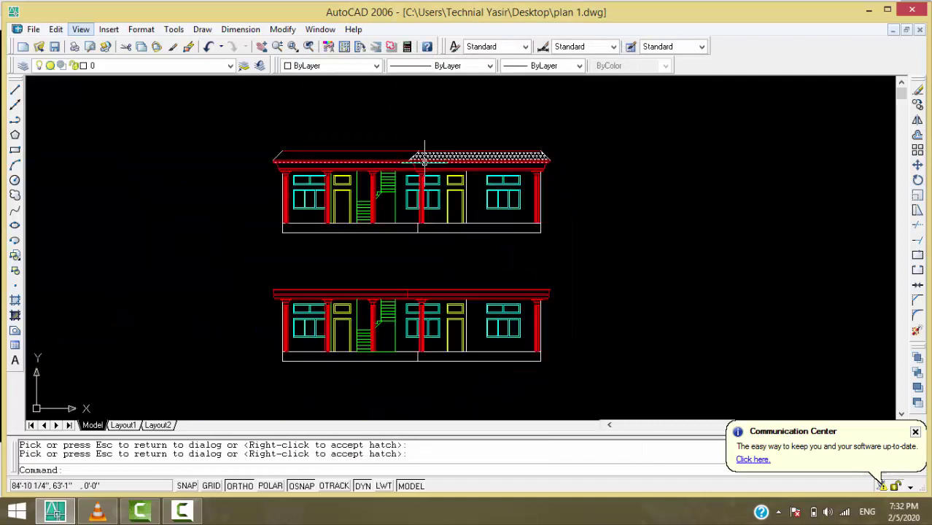
- Start a new hatch keeping the TRIANG pattern and change the scale to 20
{"action": "scroll", "coordinate": [350, 137], "scroll_direction": "up", "scroll_amount": 4}
{"action": "scroll", "coordinate": [350, 137], "scroll_direction": "up", "scroll_amount": 2}
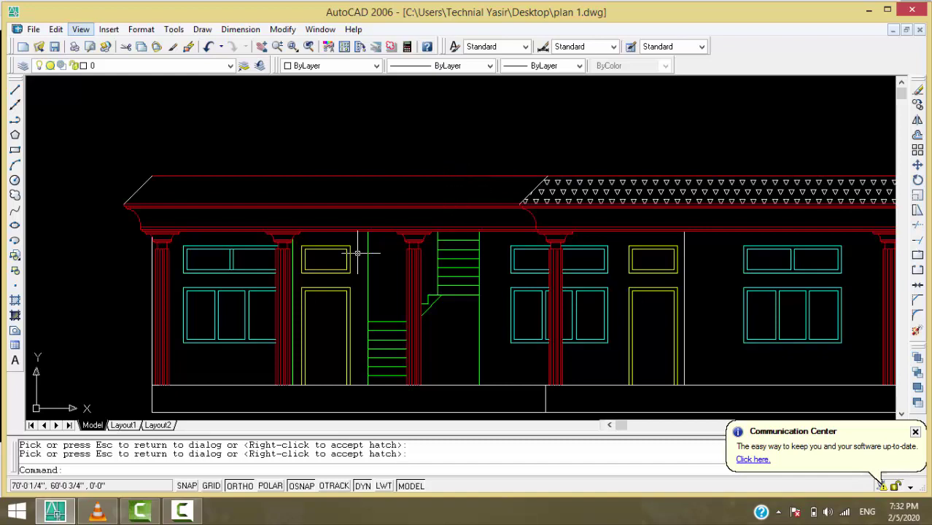
{"action": "left_click", "coordinate": [16, 299]}
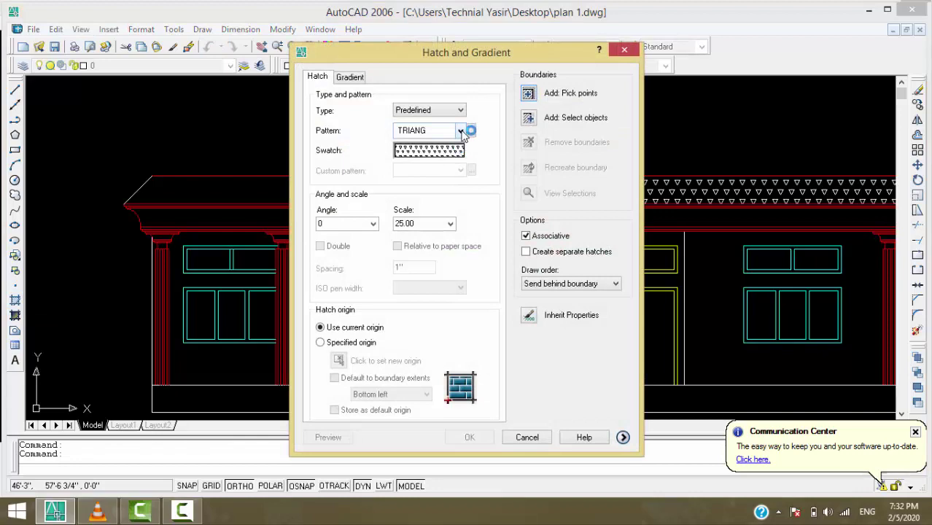
{"action": "left_click", "coordinate": [444, 151]}
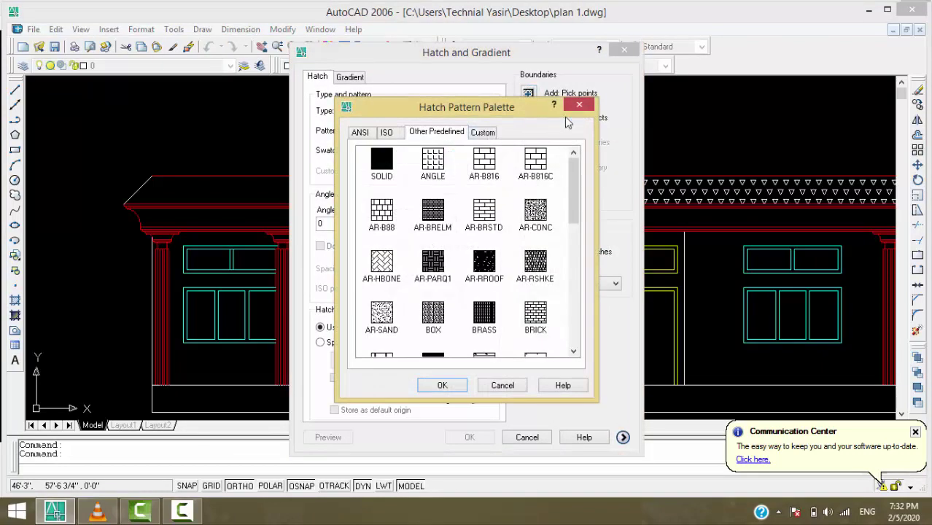
{"action": "left_click", "coordinate": [579, 105]}
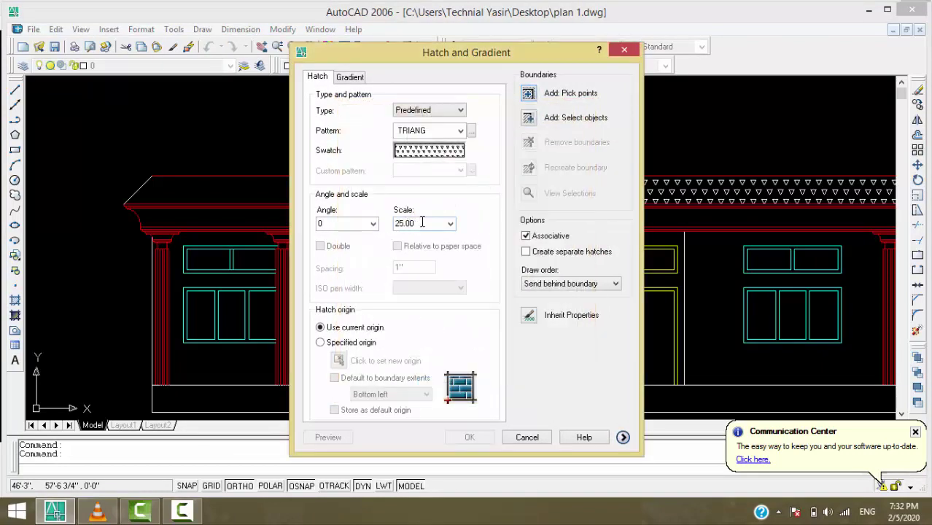
{"action": "left_click_drag", "start_coordinate": [421, 222], "coordinate": [394, 229]}
{"action": "type", "text": "20"}
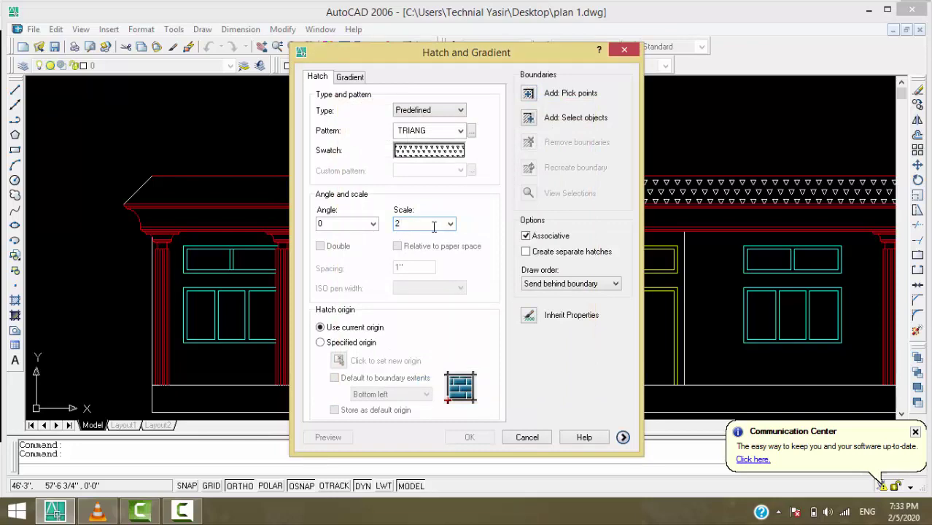
- Pick the left parapet area, preview and apply the scale-20 triangle hatch
{"action": "left_click", "coordinate": [530, 97]}
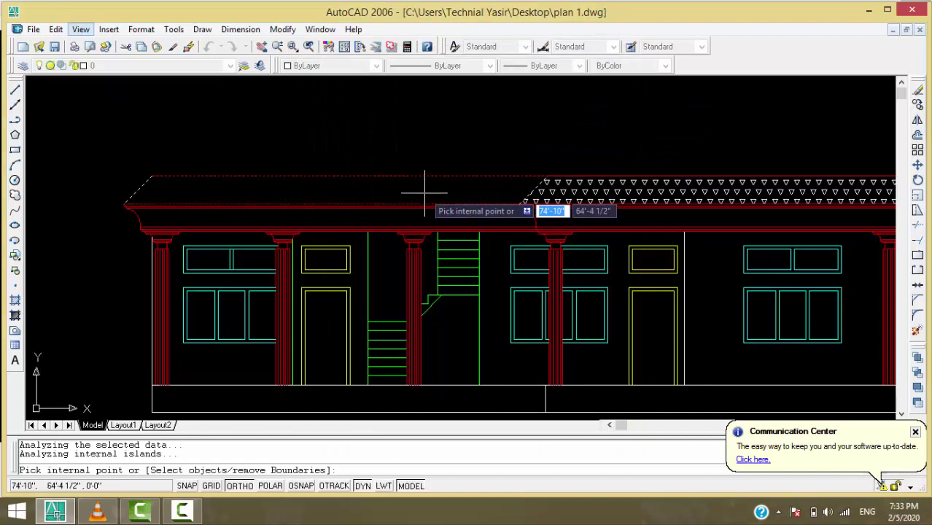
{"action": "key", "text": "Return"}
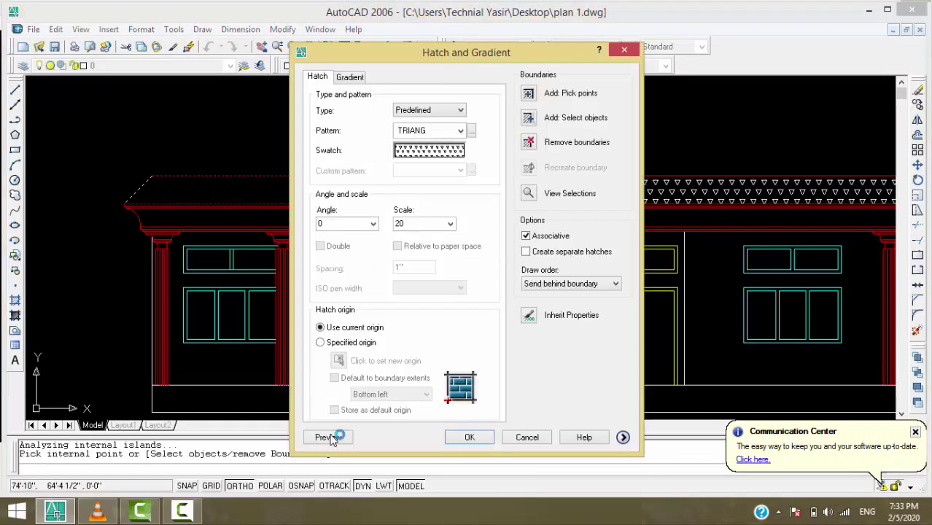
{"action": "left_click", "coordinate": [329, 438]}
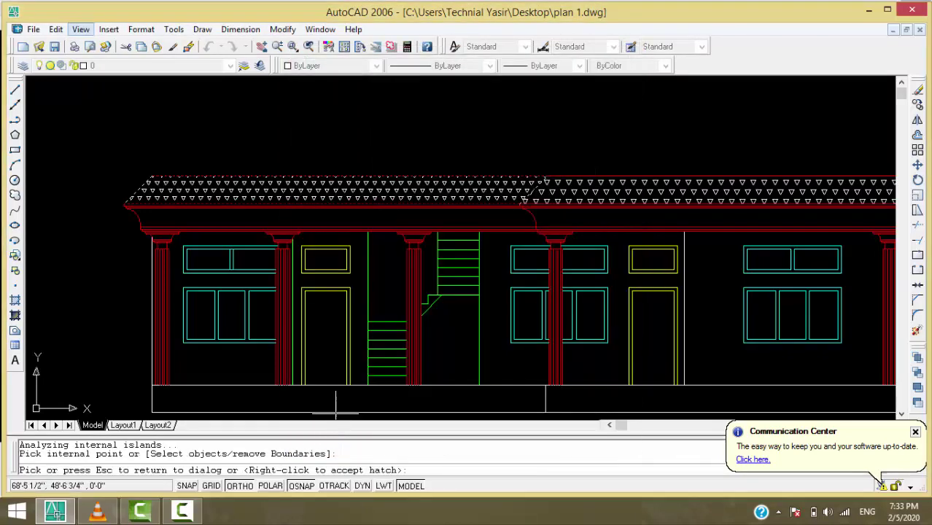
{"action": "left_click", "coordinate": [343, 408]}
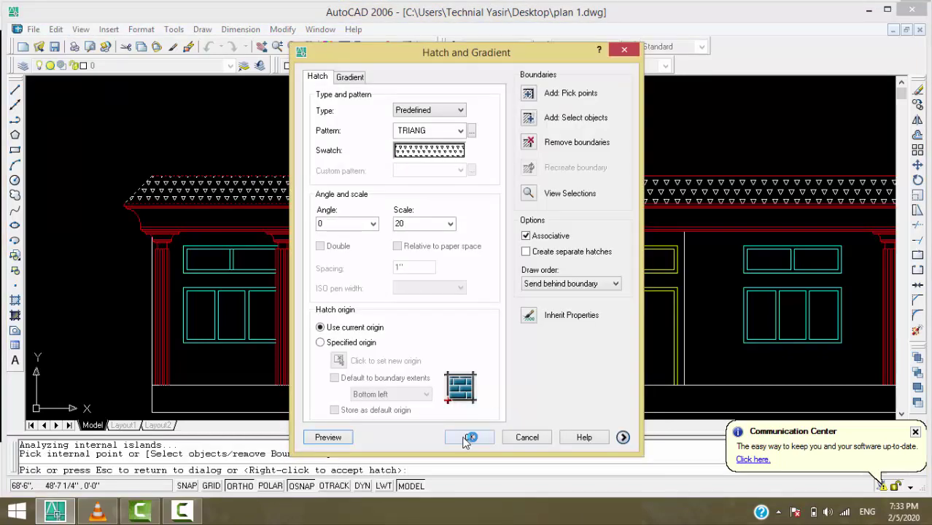
{"action": "left_click", "coordinate": [469, 437]}
{"action": "scroll", "coordinate": [329, 207], "scroll_direction": "up", "scroll_amount": 2}
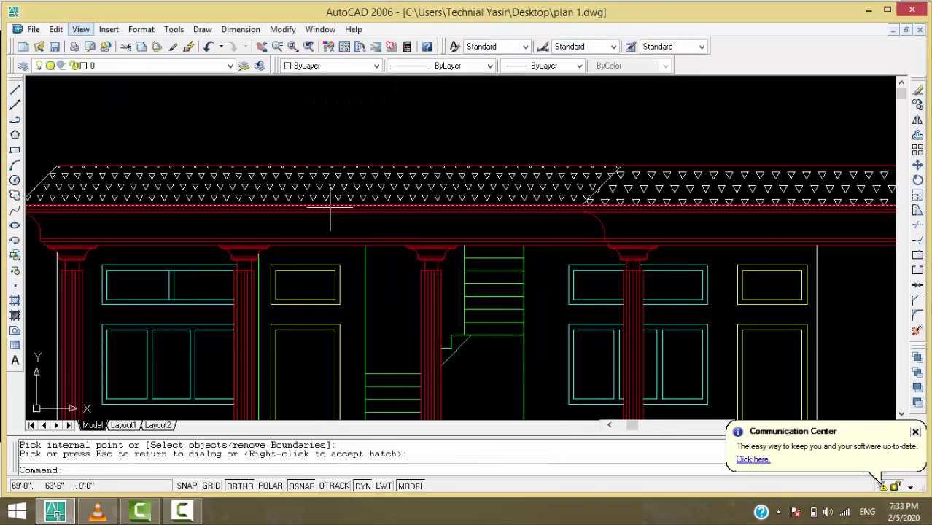
{"action": "scroll", "coordinate": [313, 209], "scroll_direction": "up", "scroll_amount": 2}
- Use MATCHPROP to copy the red parapet line's properties onto the window-selected roof hatches
{"action": "type", "text": "ma"}
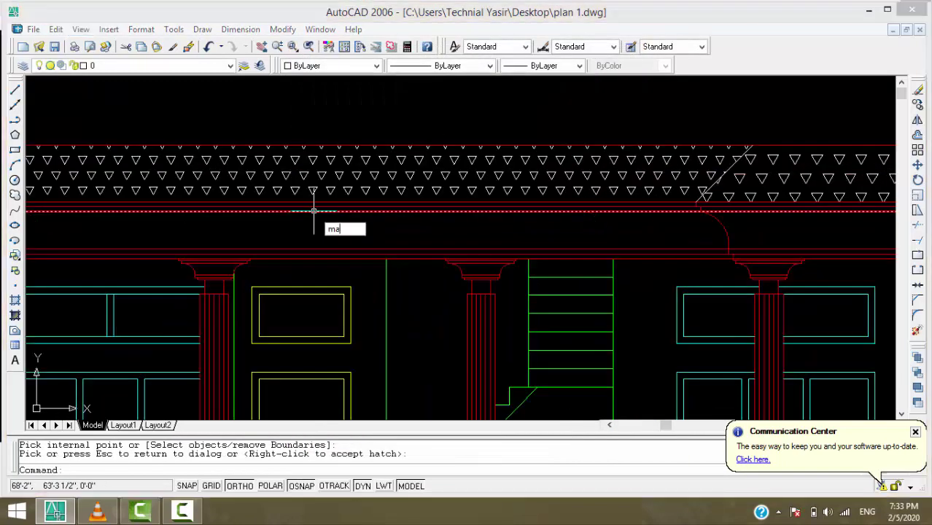
{"action": "key", "text": "Return"}
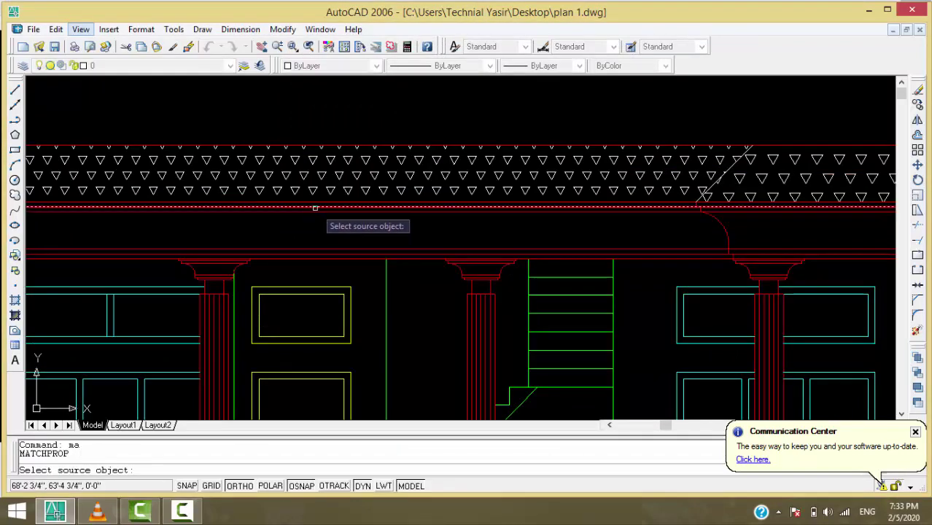
{"action": "left_click", "coordinate": [315, 208]}
{"action": "scroll", "coordinate": [321, 200], "scroll_direction": "down", "scroll_amount": 3}
{"action": "left_click", "coordinate": [128, 128]}
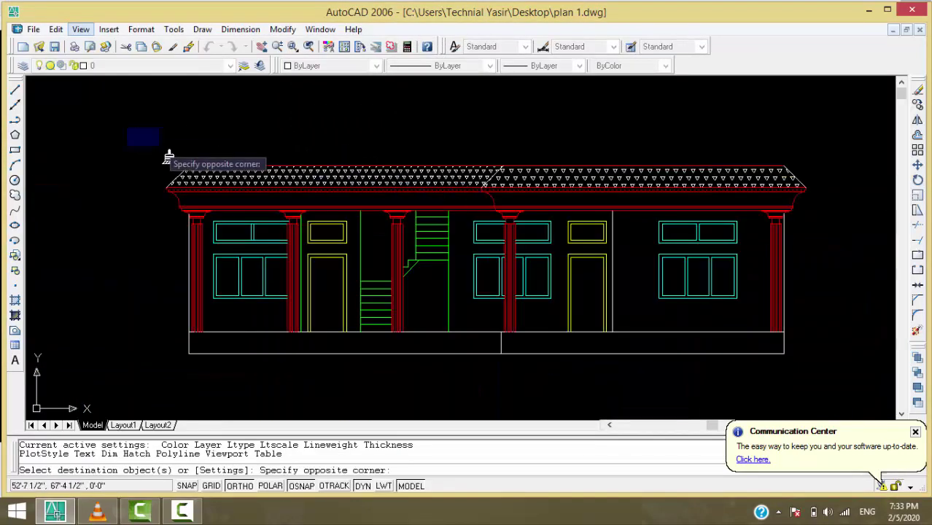
{"action": "left_click", "coordinate": [810, 204]}
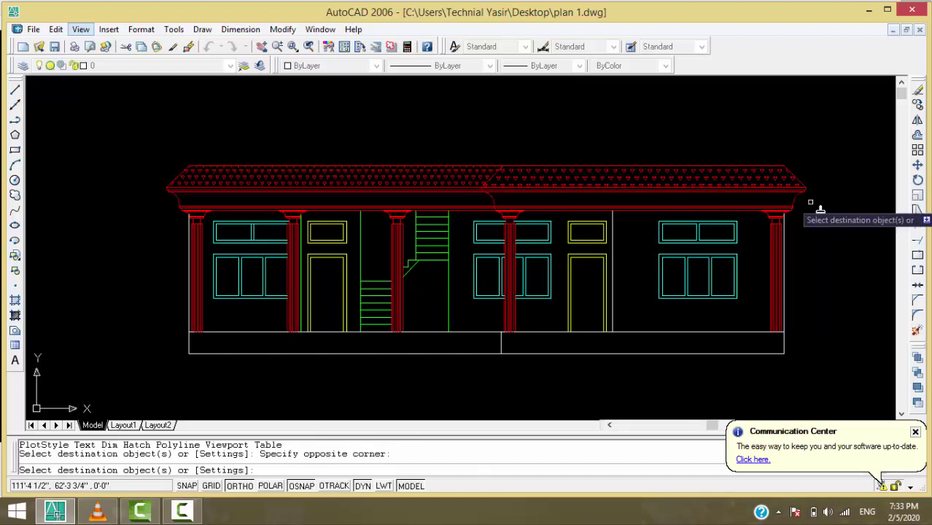
{"action": "key", "text": "Return"}
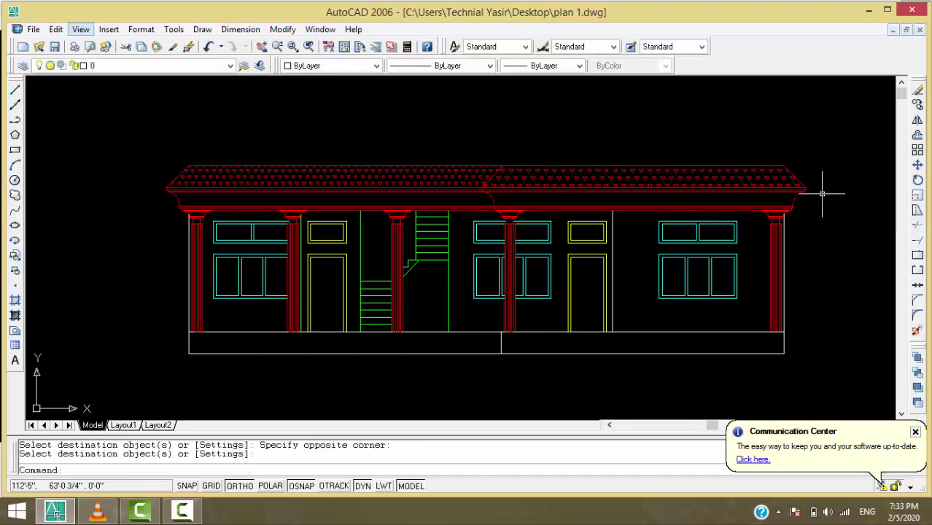
{"action": "scroll", "coordinate": [821, 193], "scroll_direction": "up", "scroll_amount": 2}
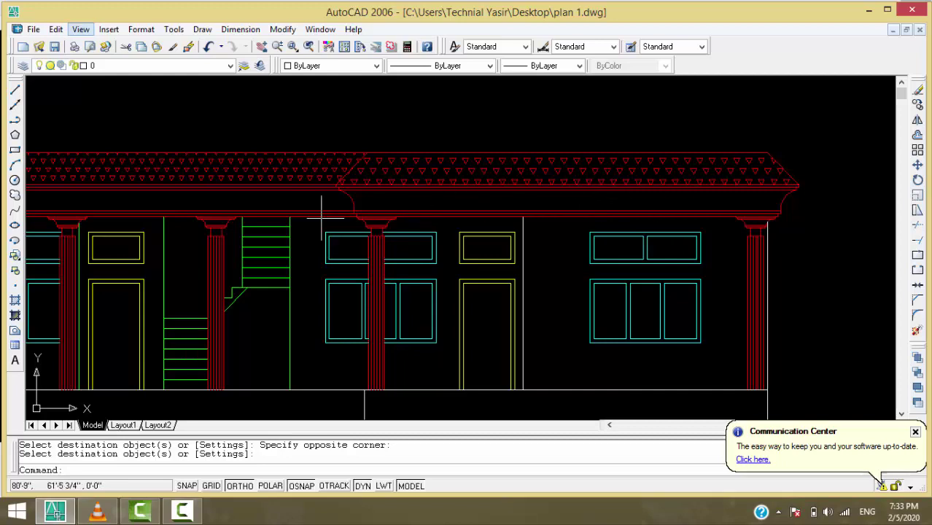
- Set a one-colour red gradient (true colour 250,42,5) with the second gradient style
{"action": "left_click", "coordinate": [15, 315]}
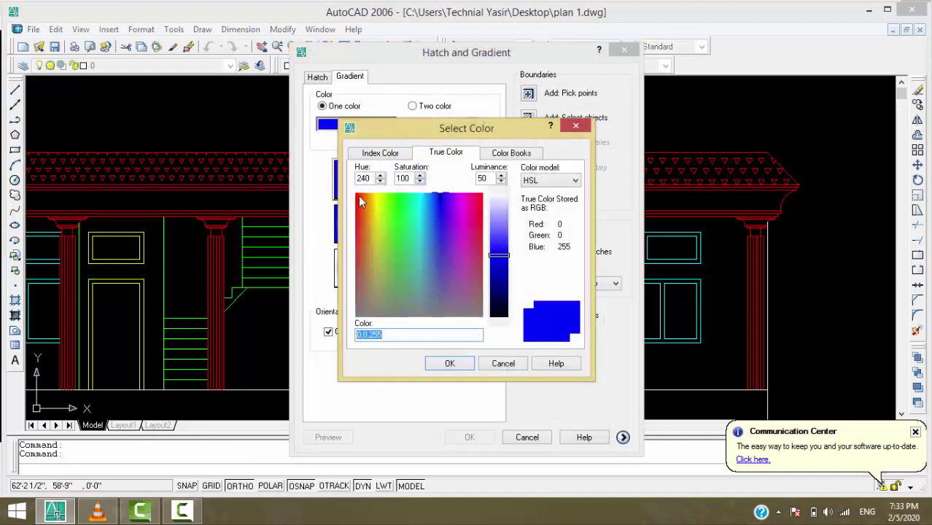
{"action": "left_click", "coordinate": [359, 196]}
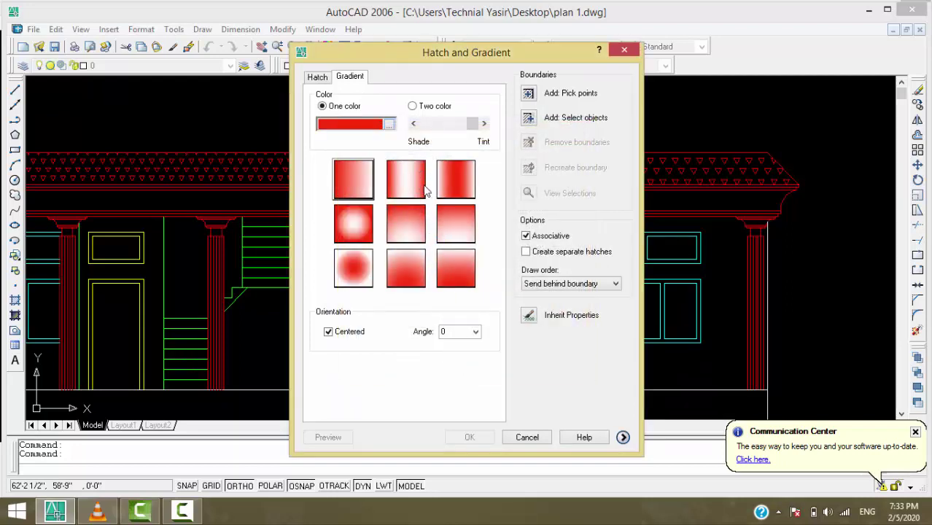
{"action": "left_click", "coordinate": [410, 187]}
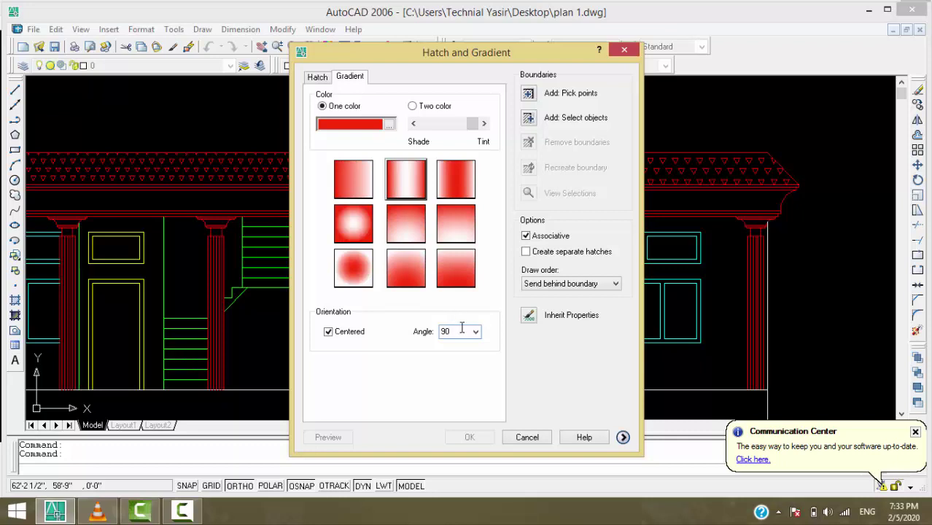
- Fill the right roof fascia band with a light red one-colour 90° gradient, lightest through the middle
{"action": "left_click", "coordinate": [414, 188]}
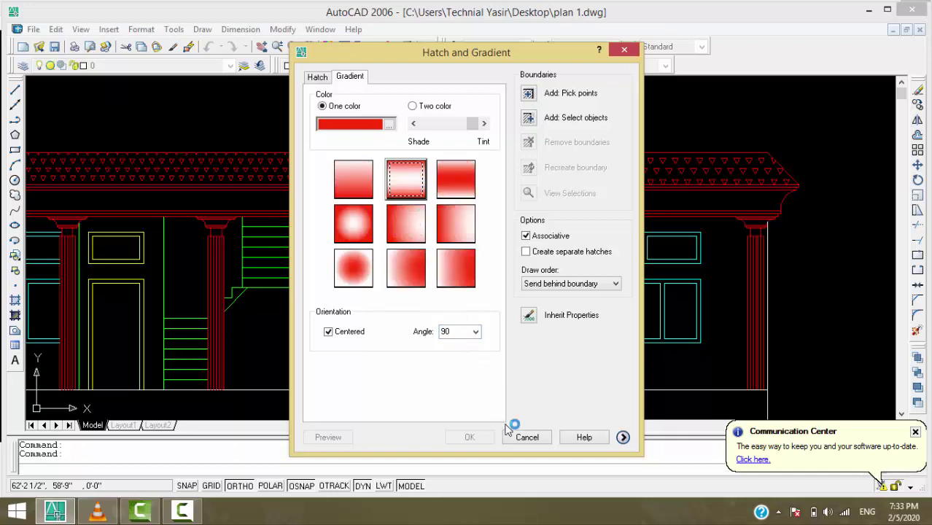
{"action": "left_click", "coordinate": [447, 127]}
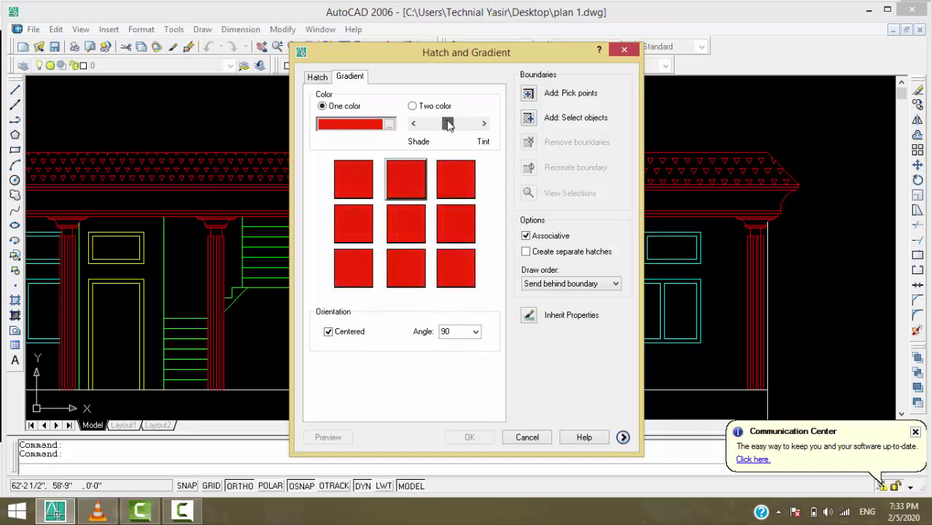
{"action": "left_click_drag", "start_coordinate": [446, 126], "coordinate": [474, 124]}
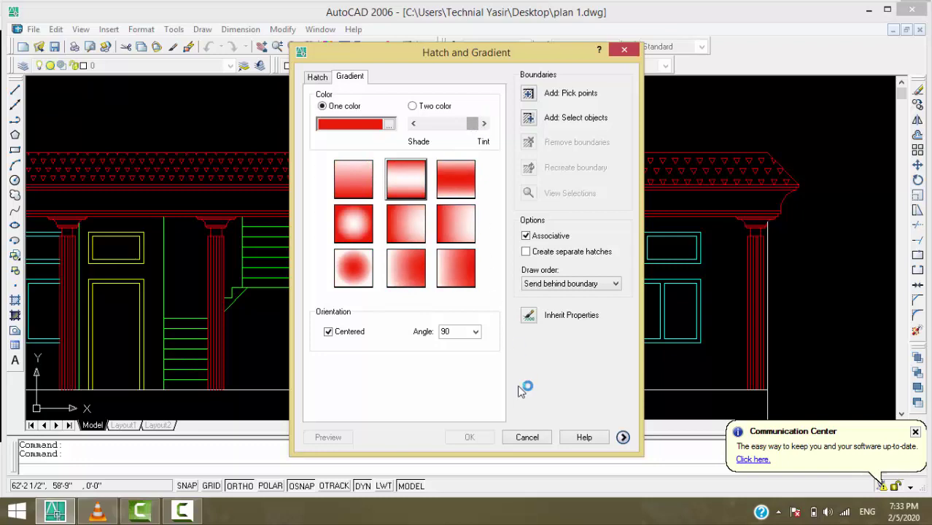
{"action": "left_click", "coordinate": [528, 94]}
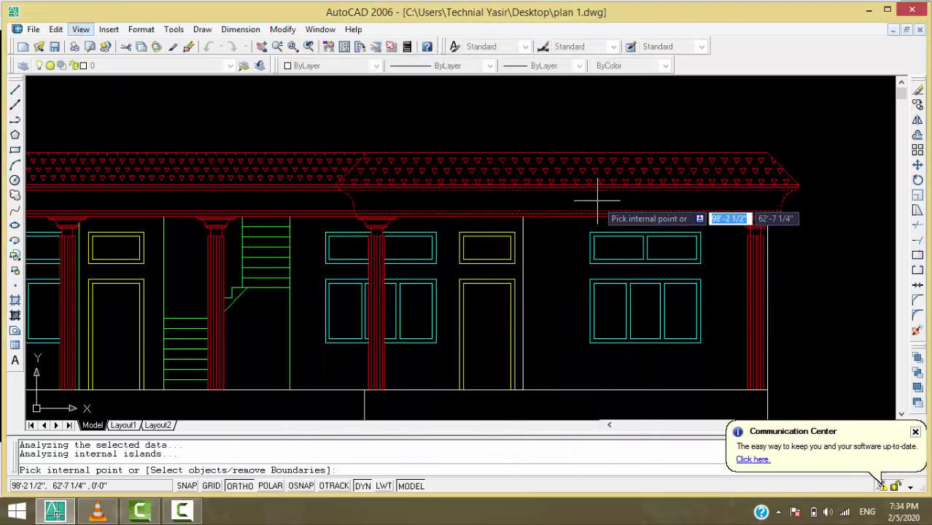
{"action": "key", "text": "Return"}
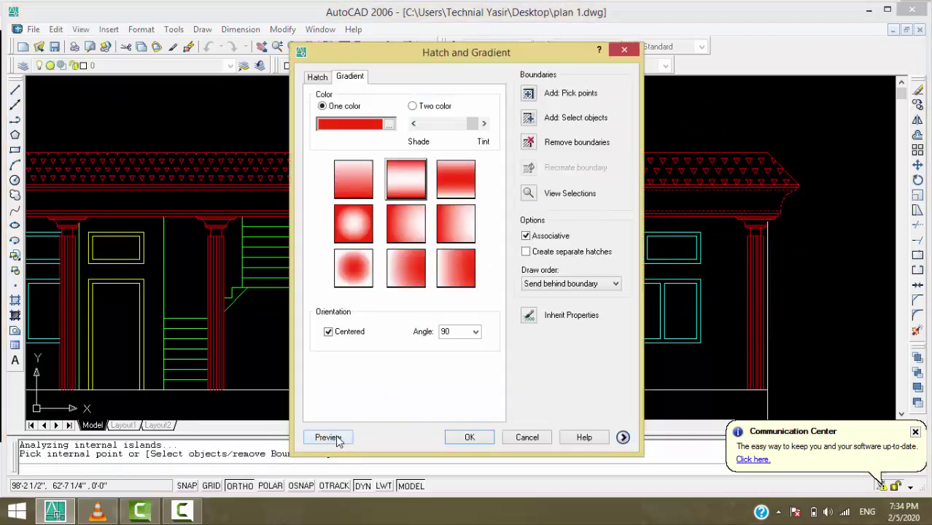
{"action": "left_click", "coordinate": [327, 436]}
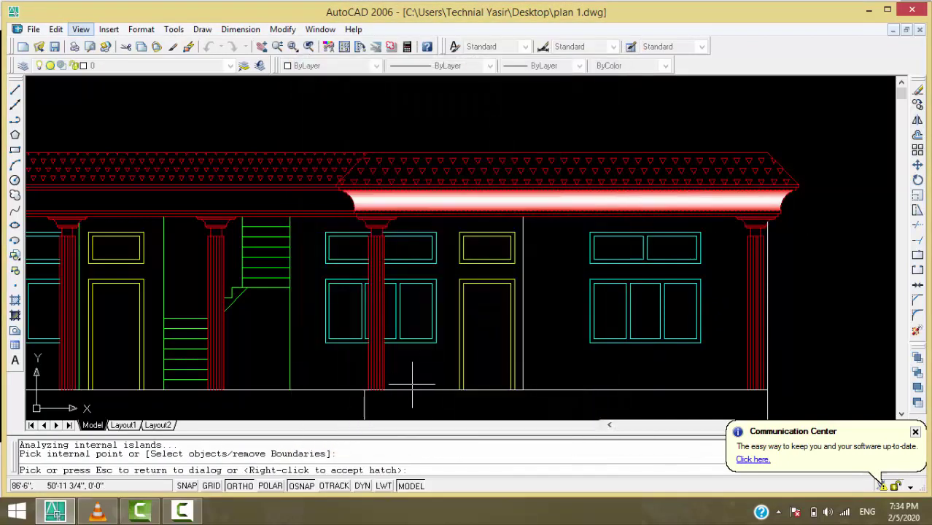
{"action": "left_click", "coordinate": [422, 376]}
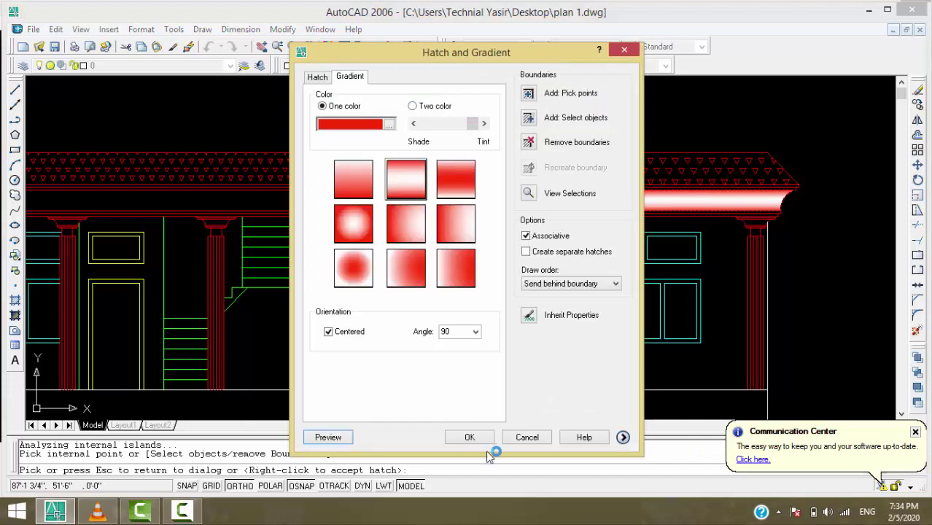
{"action": "left_click", "coordinate": [481, 441]}
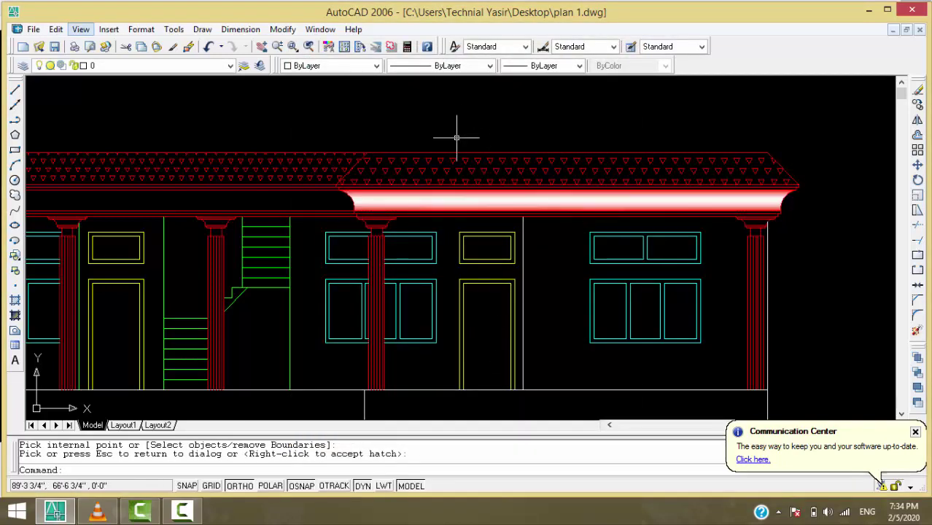
- Choose the top-right one-colour gradient pattern and adjust the red tint's lightness
{"action": "scroll", "coordinate": [335, 201], "scroll_direction": "down", "scroll_amount": 4}
{"action": "scroll", "coordinate": [207, 204], "scroll_direction": "up", "scroll_amount": 2}
{"action": "scroll", "coordinate": [207, 203], "scroll_direction": "up", "scroll_amount": 2}
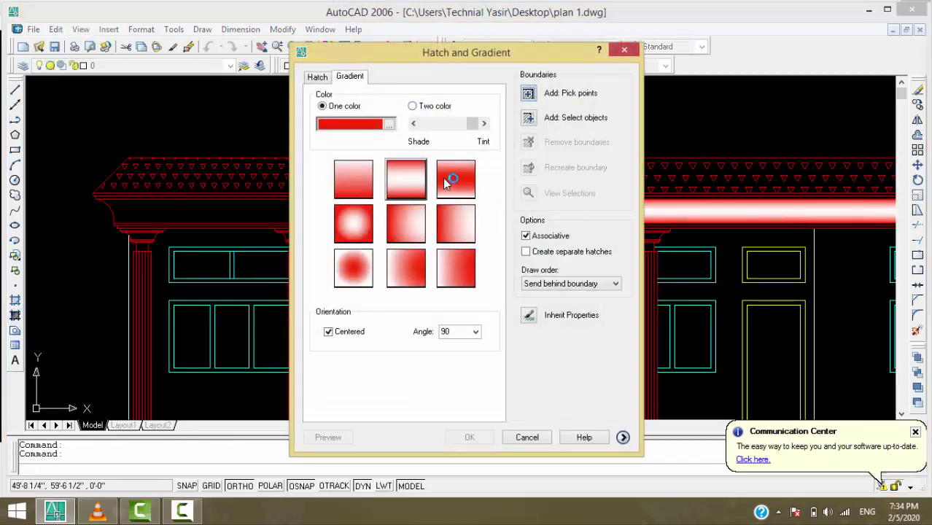
{"action": "left_click", "coordinate": [406, 177]}
{"action": "left_click", "coordinate": [448, 179]}
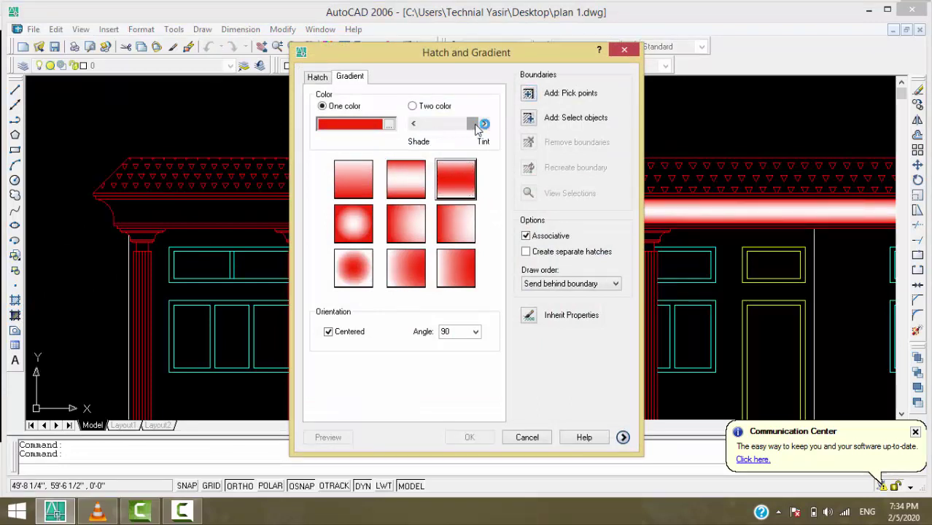
{"action": "left_click_drag", "start_coordinate": [473, 127], "coordinate": [480, 129]}
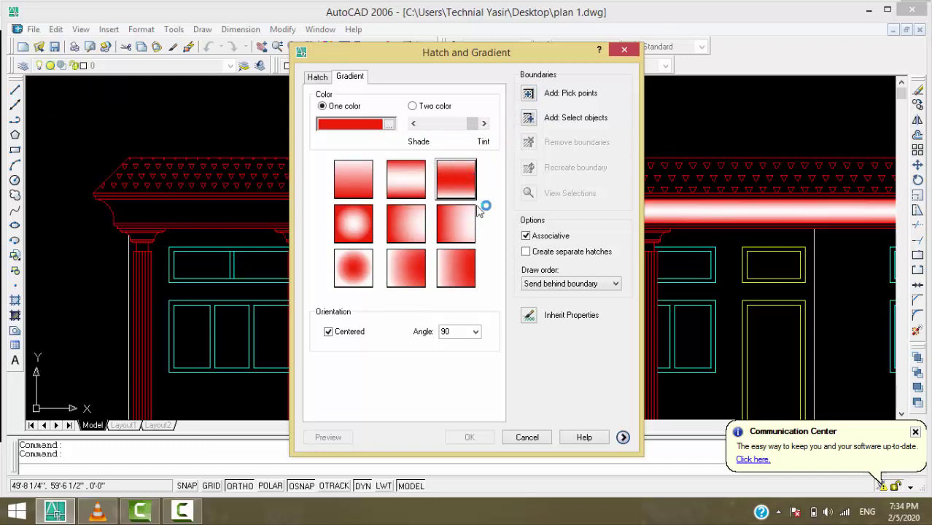
{"action": "left_click", "coordinate": [461, 172]}
- Pick inside the left fascia band and preview the red gradient on it
{"action": "left_click", "coordinate": [531, 97]}
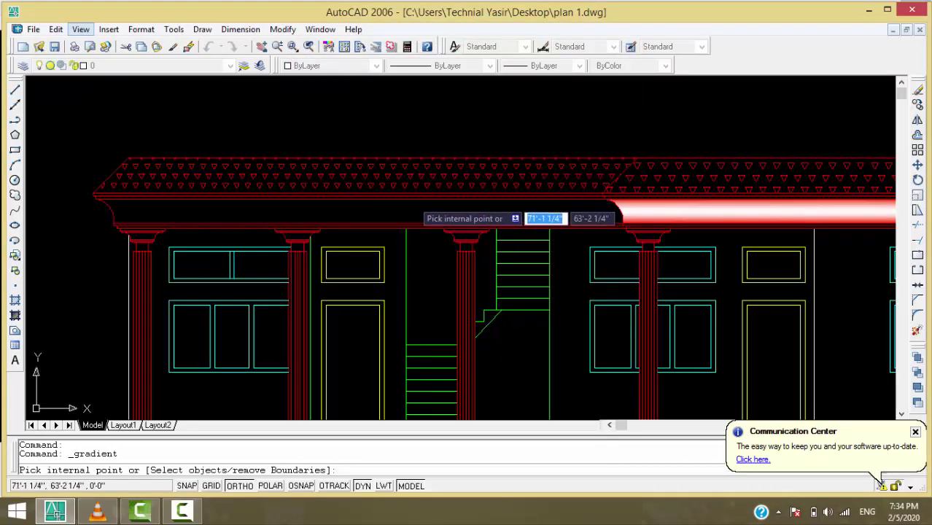
{"action": "left_click", "coordinate": [410, 204]}
{"action": "key", "text": "Return"}
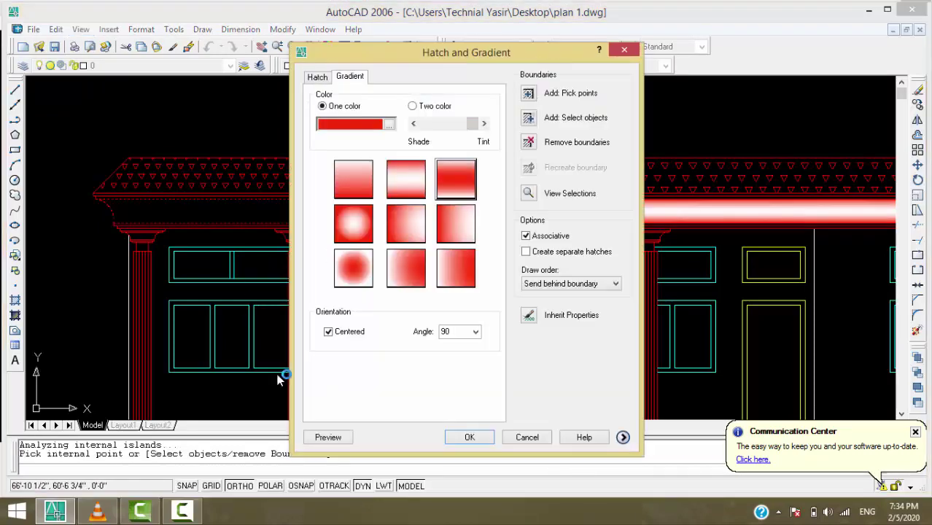
{"action": "left_click", "coordinate": [327, 437]}
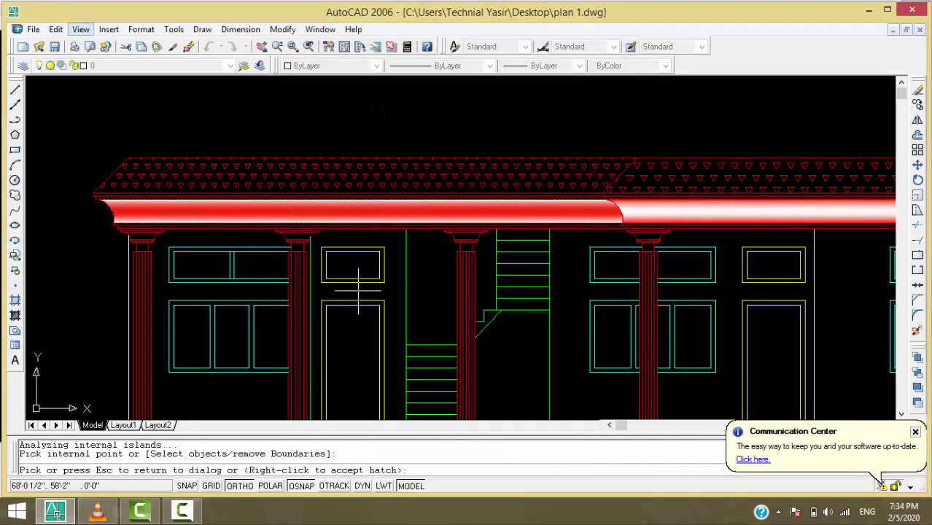
{"action": "scroll", "coordinate": [358, 290], "scroll_direction": "down", "scroll_amount": 1}
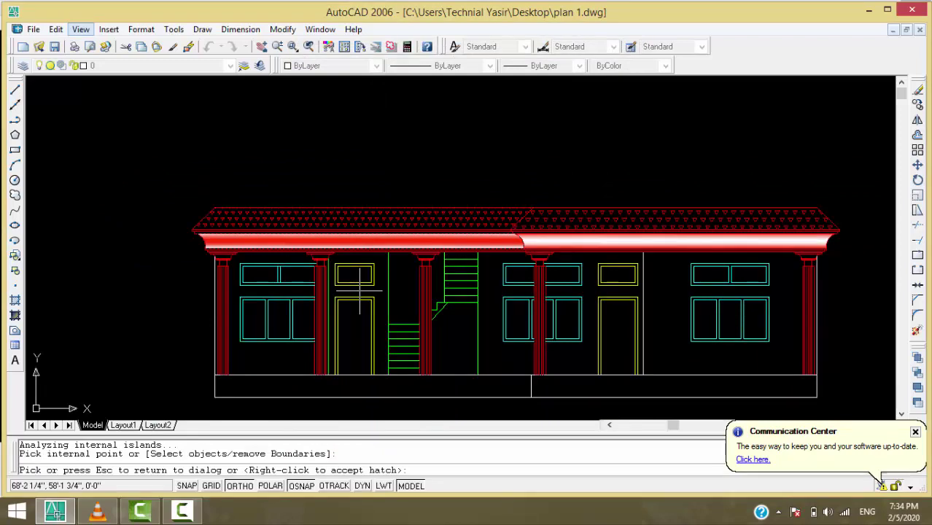
{"action": "left_click", "coordinate": [359, 291]}
- Apply the red gradient to the left fascia band
{"action": "left_click", "coordinate": [488, 443]}
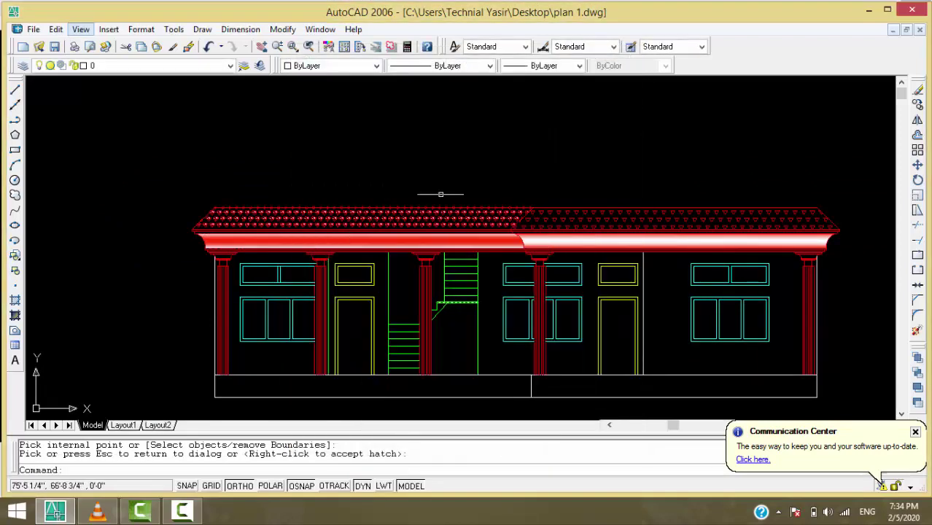
{"action": "scroll", "coordinate": [458, 162], "scroll_direction": "down", "scroll_amount": 1}
{"action": "scroll", "coordinate": [522, 232], "scroll_direction": "down", "scroll_amount": 2}
{"action": "scroll", "coordinate": [581, 188], "scroll_direction": "up", "scroll_amount": 2}
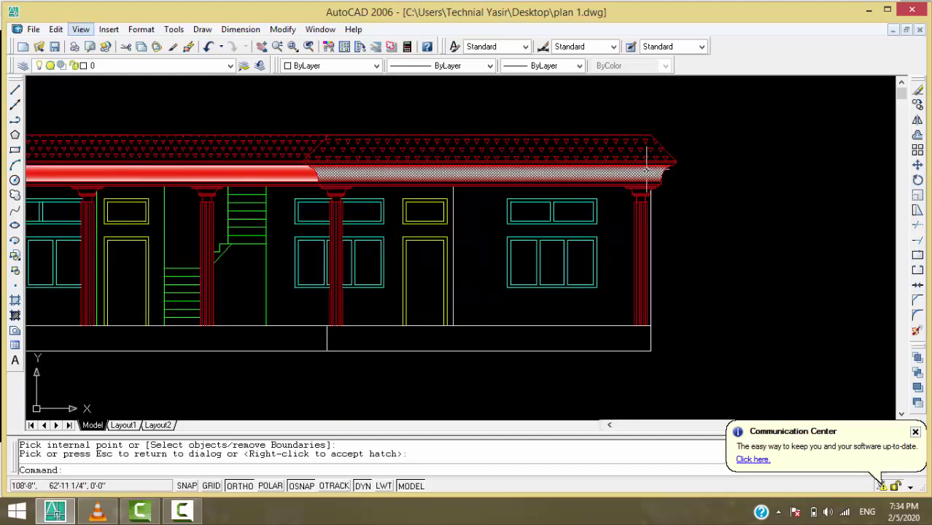
{"action": "scroll", "coordinate": [620, 190], "scroll_direction": "up", "scroll_amount": 2}
{"action": "scroll", "coordinate": [642, 191], "scroll_direction": "up", "scroll_amount": 2}
{"action": "scroll", "coordinate": [642, 195], "scroll_direction": "up", "scroll_amount": 2}
{"action": "scroll", "coordinate": [643, 196], "scroll_direction": "up", "scroll_amount": 2}
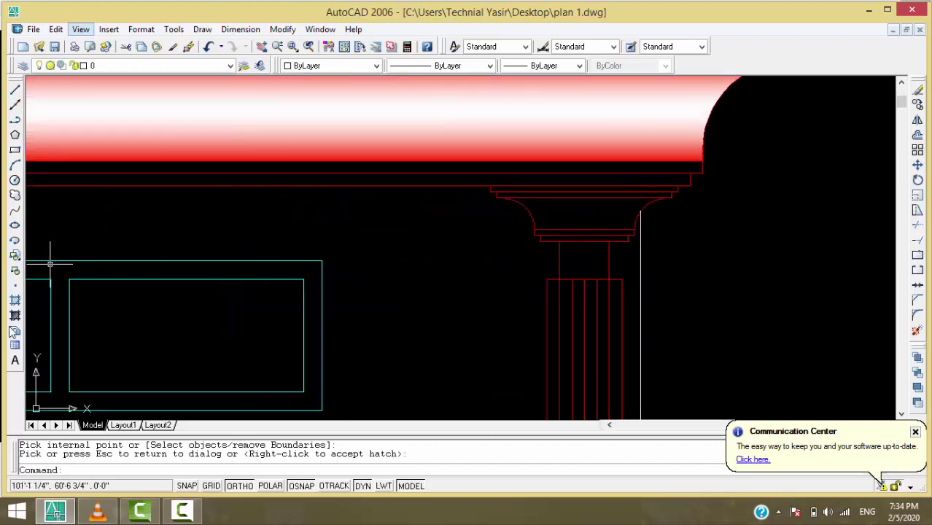
- Choose the centred radial one-colour red gradient pattern
{"action": "left_click", "coordinate": [15, 316]}
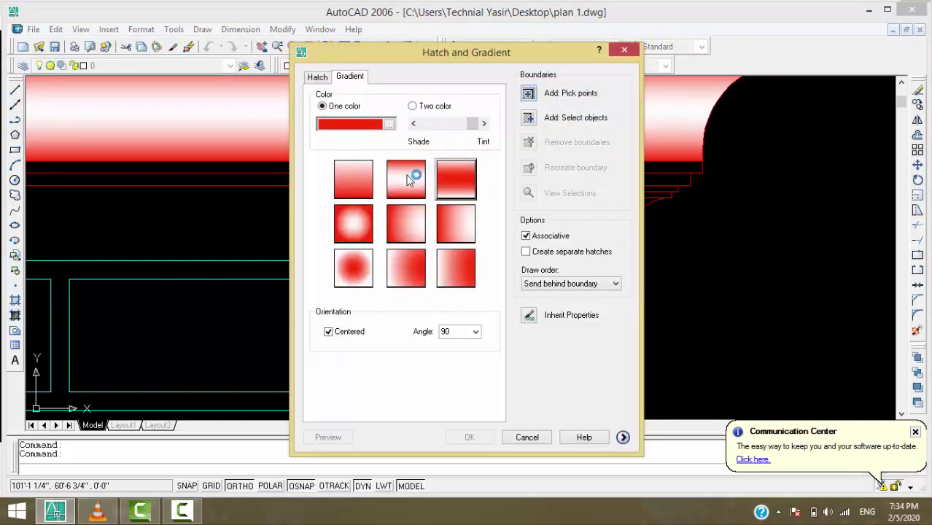
{"action": "left_click", "coordinate": [360, 229]}
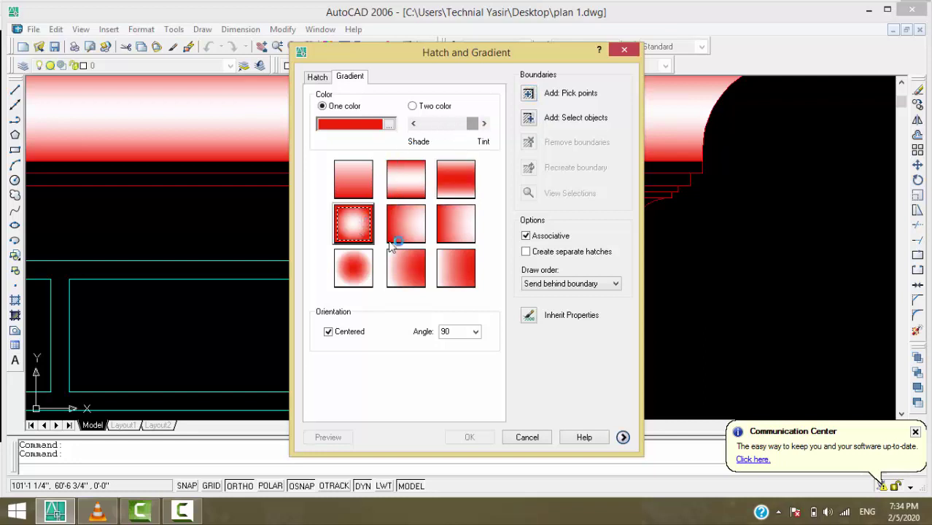
{"action": "left_click", "coordinate": [329, 334]}
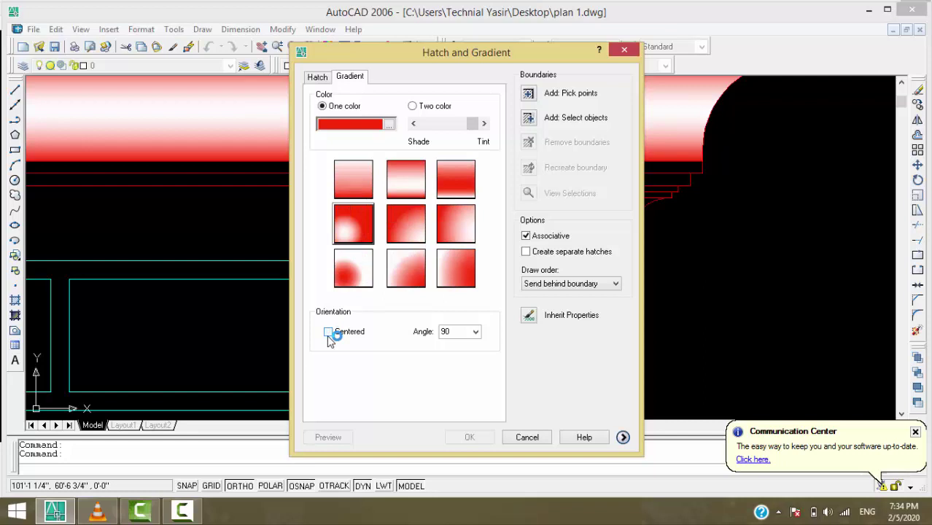
{"action": "left_click", "coordinate": [329, 334]}
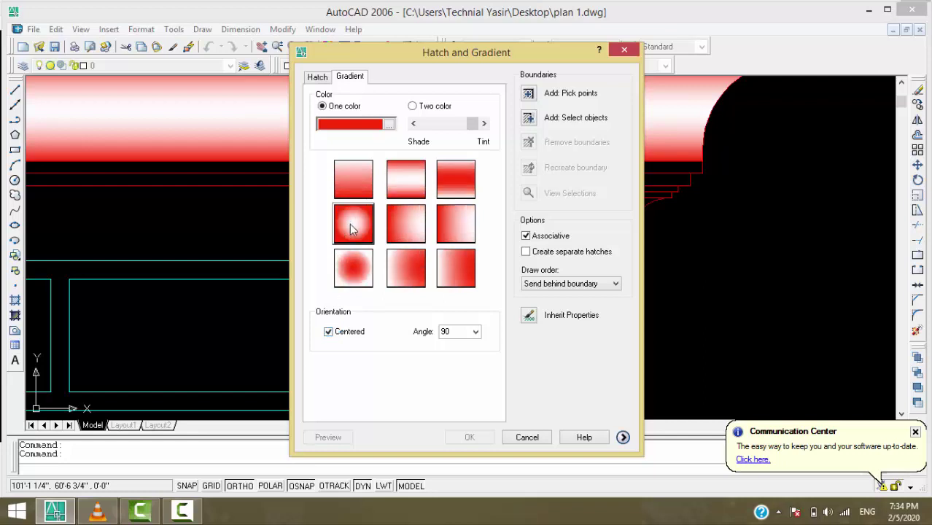
- Fill the right column's capital with the red radial gradient after previewing it
{"action": "left_click", "coordinate": [528, 95]}
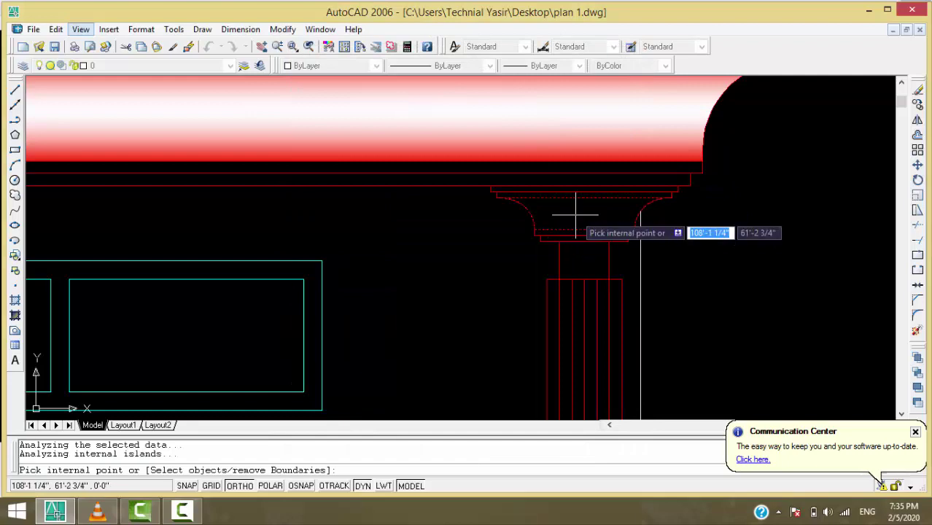
{"action": "key", "text": "Return"}
{"action": "left_click", "coordinate": [330, 437]}
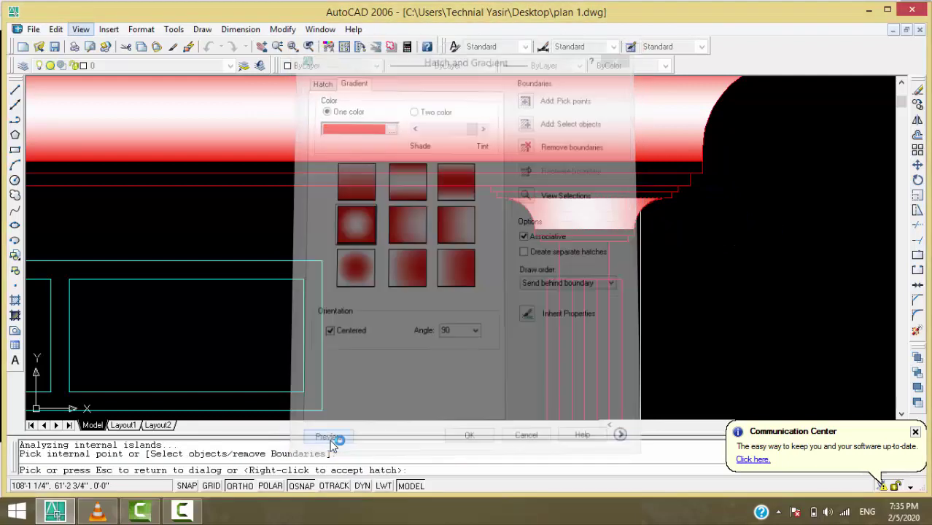
{"action": "scroll", "coordinate": [412, 262], "scroll_direction": "down", "scroll_amount": 2}
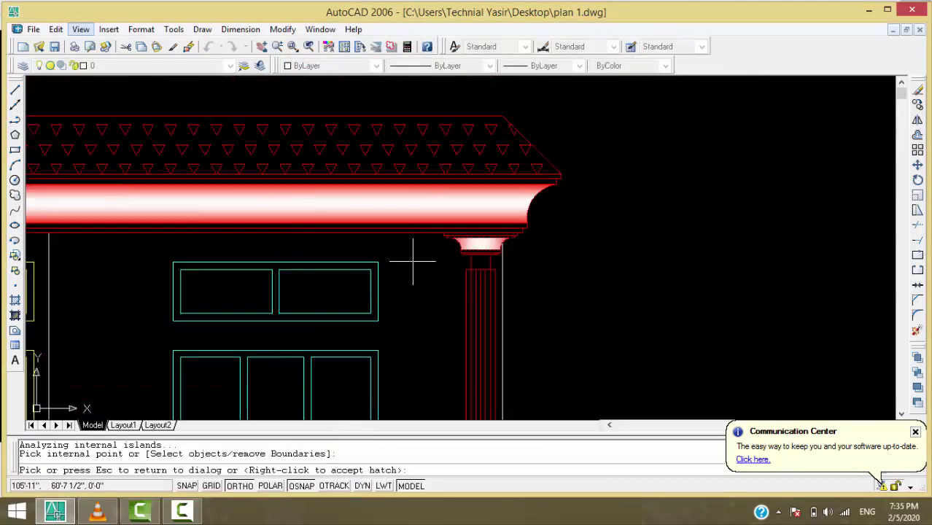
{"action": "scroll", "coordinate": [412, 255], "scroll_direction": "up", "scroll_amount": 1}
{"action": "scroll", "coordinate": [411, 250], "scroll_direction": "up", "scroll_amount": 2}
{"action": "left_click", "coordinate": [410, 250]}
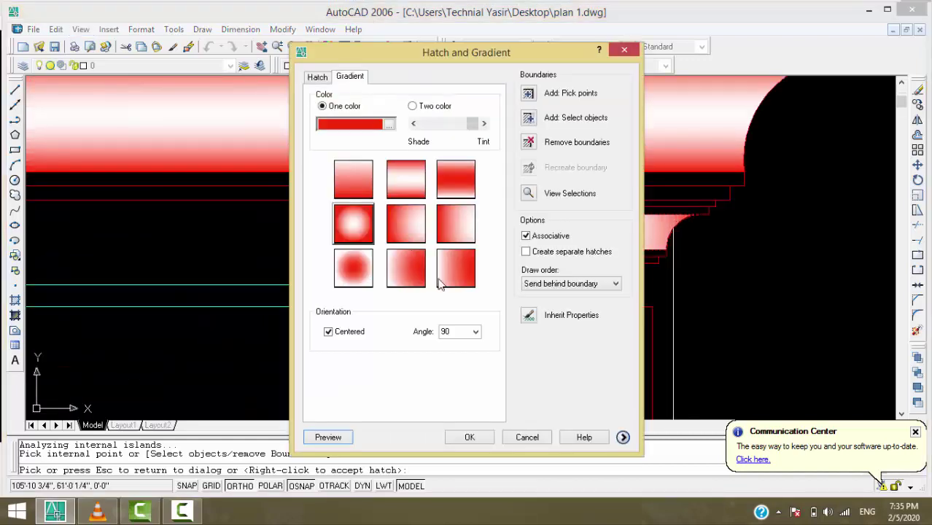
{"action": "left_click", "coordinate": [469, 438]}
{"action": "scroll", "coordinate": [539, 284], "scroll_direction": "down", "scroll_amount": 1}
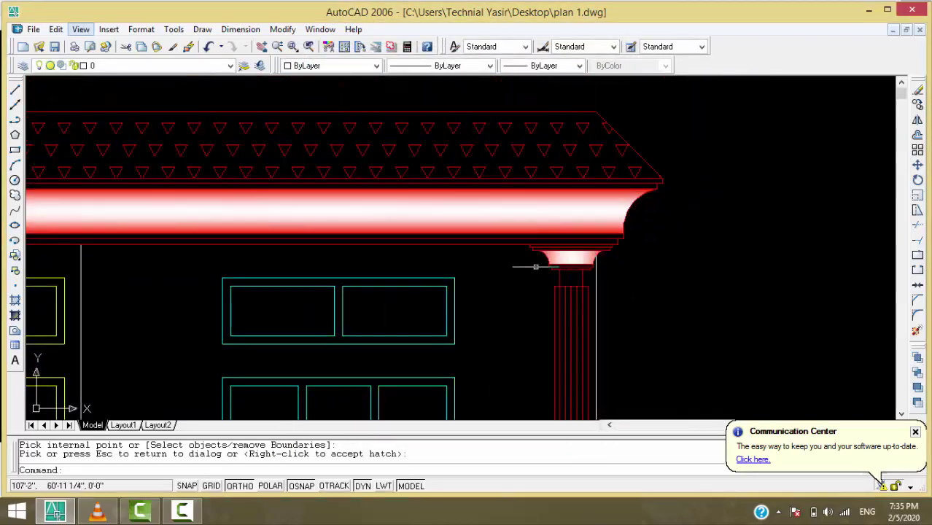
{"action": "scroll", "coordinate": [459, 236], "scroll_direction": "down", "scroll_amount": 1}
- Fill a second column capital with the same red radial gradient
{"action": "scroll", "coordinate": [458, 236], "scroll_direction": "down", "scroll_amount": 1}
{"action": "scroll", "coordinate": [182, 248], "scroll_direction": "up", "scroll_amount": 3}
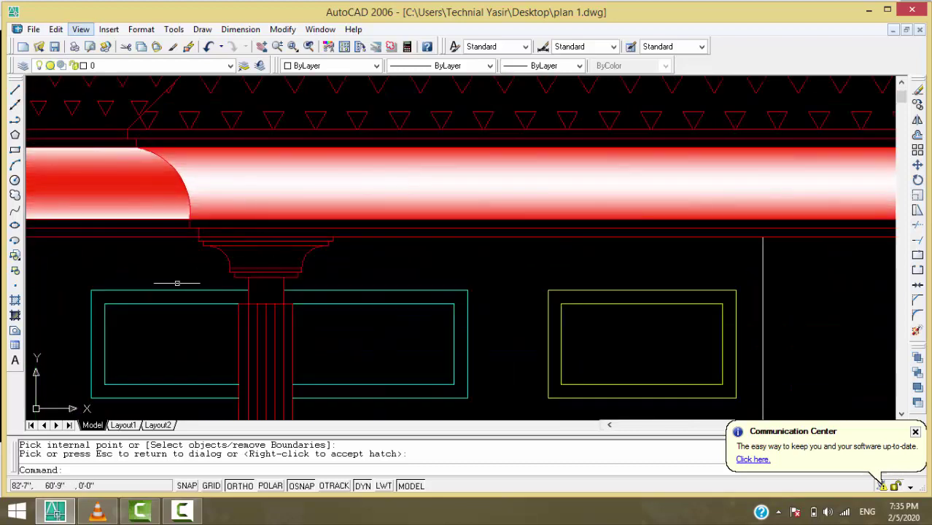
{"action": "left_click", "coordinate": [14, 318]}
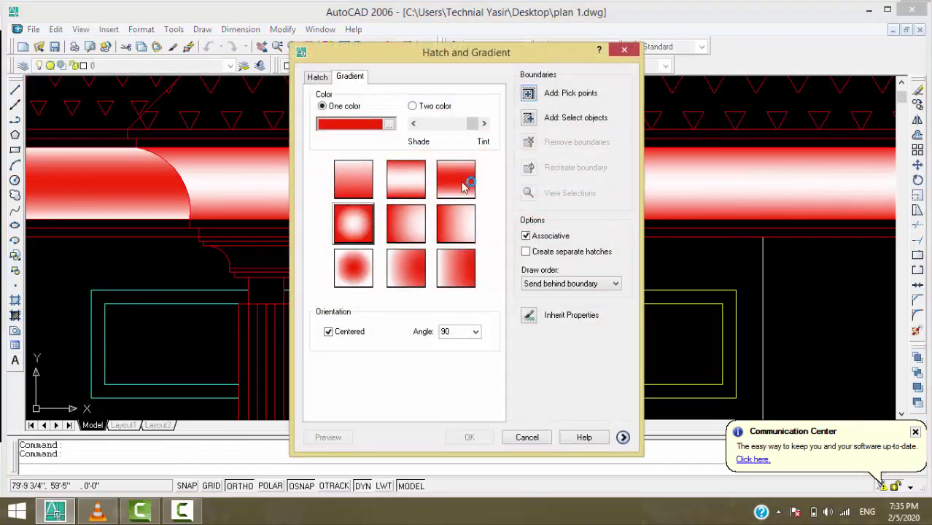
{"action": "left_click", "coordinate": [527, 94]}
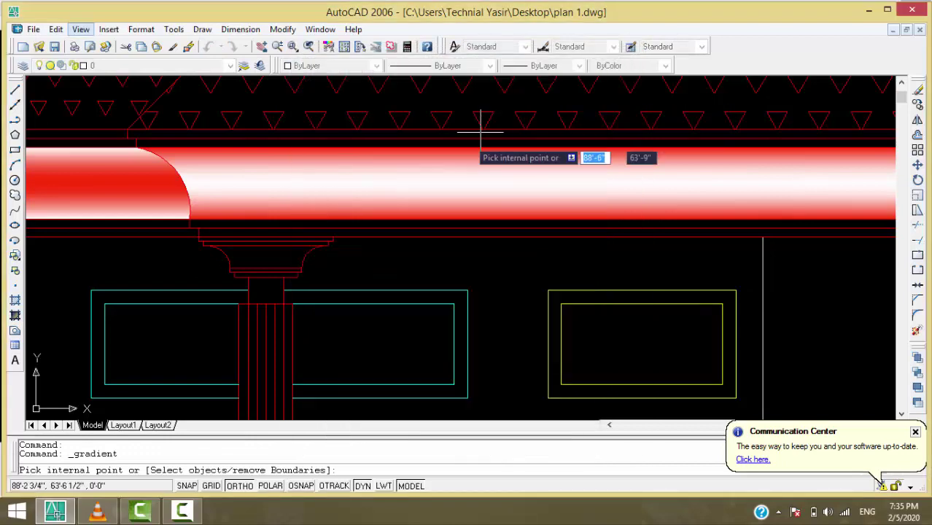
{"action": "left_click", "coordinate": [271, 250]}
{"action": "key", "text": "Return"}
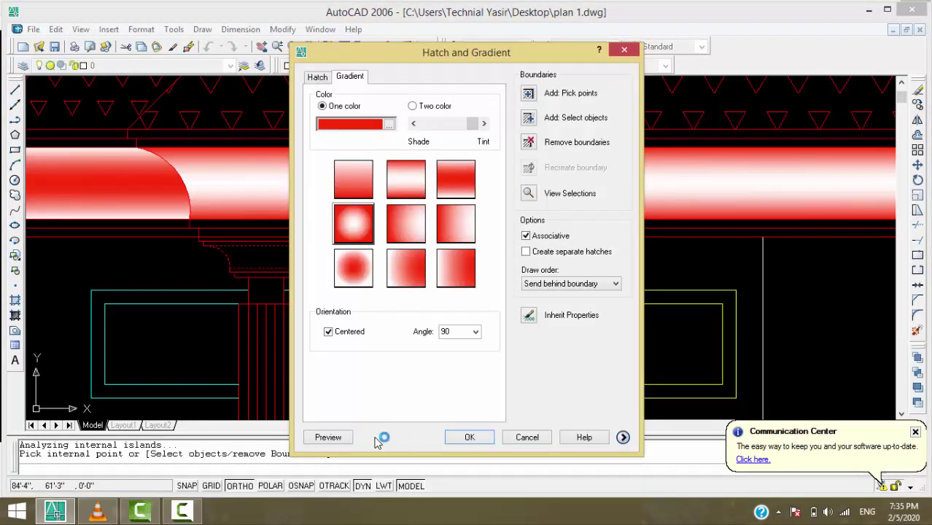
{"action": "left_click", "coordinate": [468, 438]}
- Zoom back over the columns and reopen the gradient fill settings
{"action": "scroll", "coordinate": [130, 348], "scroll_direction": "down", "scroll_amount": 2}
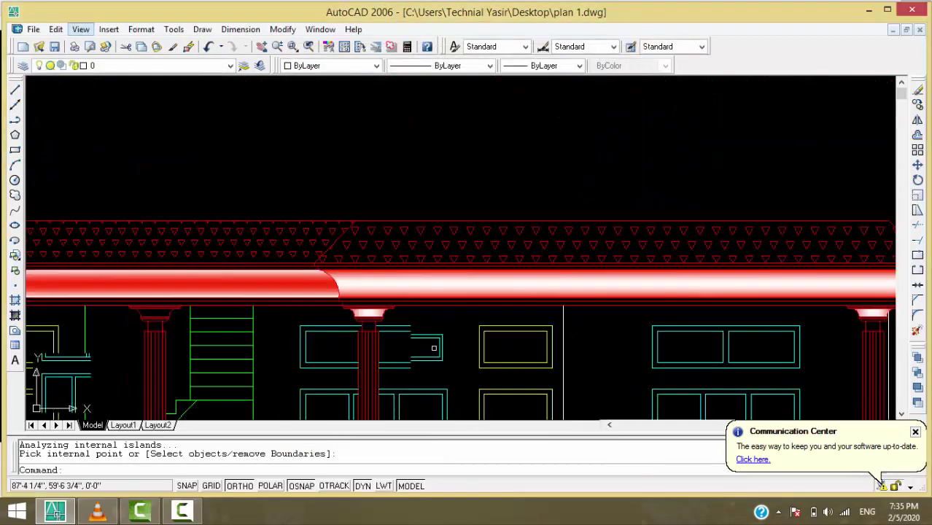
{"action": "scroll", "coordinate": [130, 348], "scroll_direction": "down", "scroll_amount": 2}
{"action": "scroll", "coordinate": [382, 252], "scroll_direction": "down", "scroll_amount": 2}
{"action": "scroll", "coordinate": [394, 251], "scroll_direction": "up", "scroll_amount": 3}
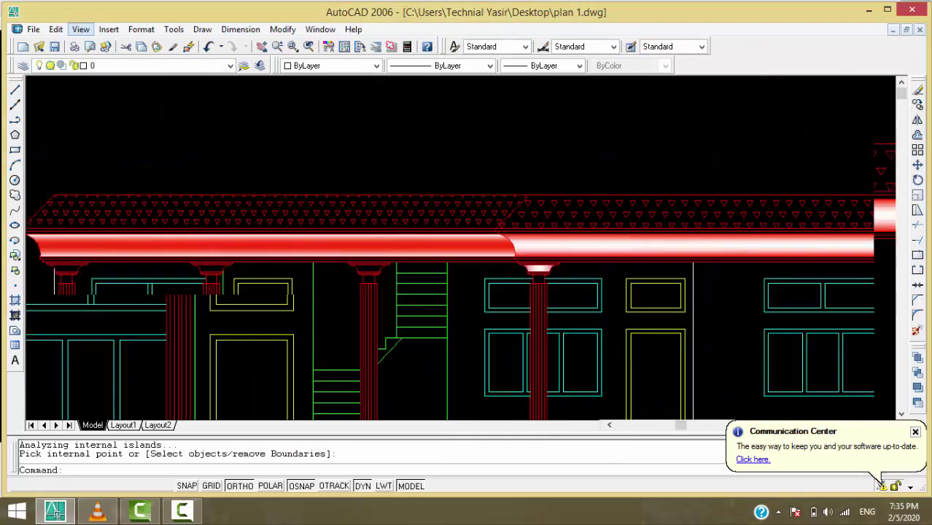
{"action": "scroll", "coordinate": [412, 251], "scroll_direction": "up", "scroll_amount": 2}
{"action": "scroll", "coordinate": [412, 251], "scroll_direction": "up", "scroll_amount": 2}
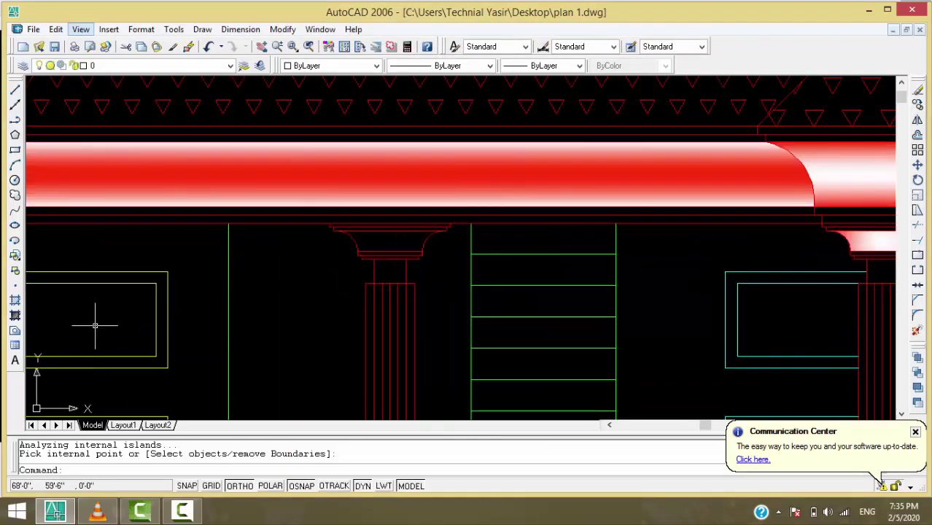
{"action": "left_click", "coordinate": [15, 315]}
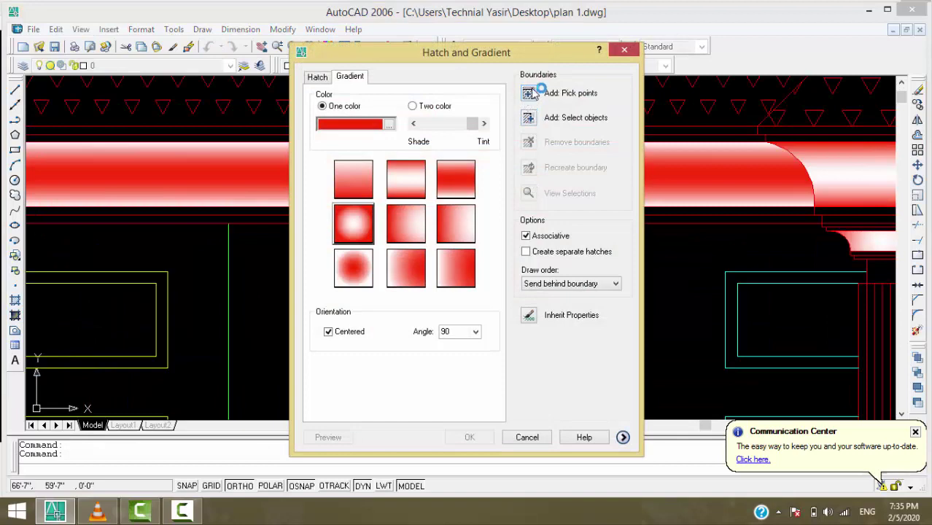
- Fill the next column capital with the red radial gradient
{"action": "left_click", "coordinate": [534, 91]}
{"action": "left_click", "coordinate": [407, 253]}
{"action": "key", "text": "Return"}
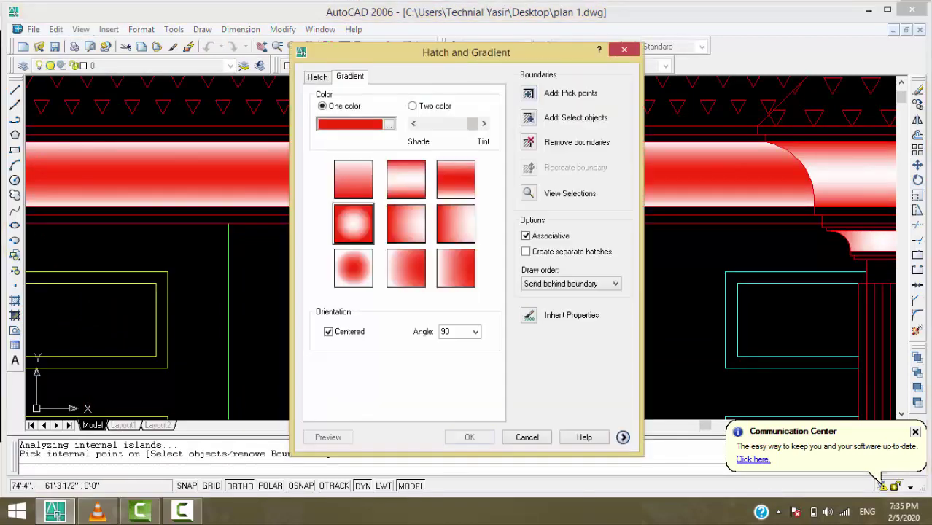
{"action": "left_click", "coordinate": [471, 438]}
{"action": "scroll", "coordinate": [333, 288], "scroll_direction": "down", "scroll_amount": 3}
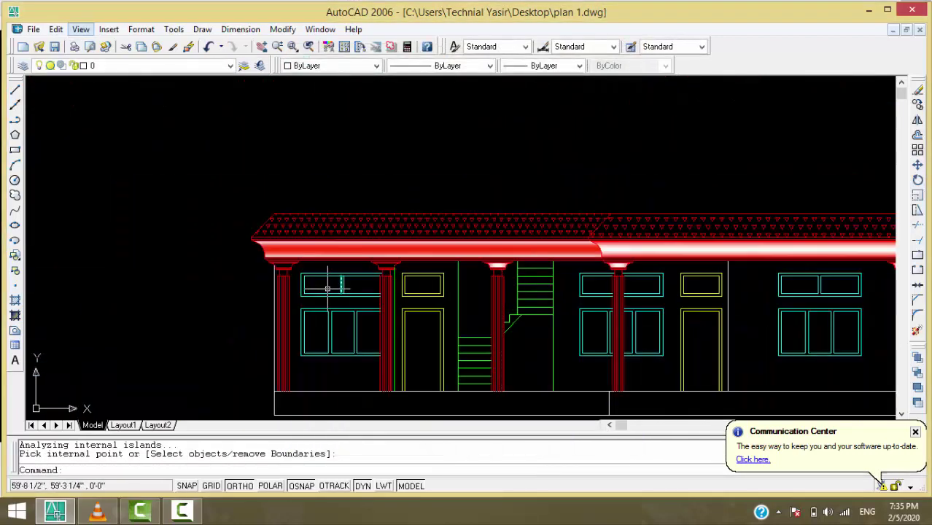
{"action": "scroll", "coordinate": [93, 292], "scroll_direction": "up", "scroll_amount": 3}
{"action": "scroll", "coordinate": [93, 291], "scroll_direction": "up", "scroll_amount": 2}
- Fill the right column capital with the same red radial gradient
{"action": "left_click", "coordinate": [15, 315]}
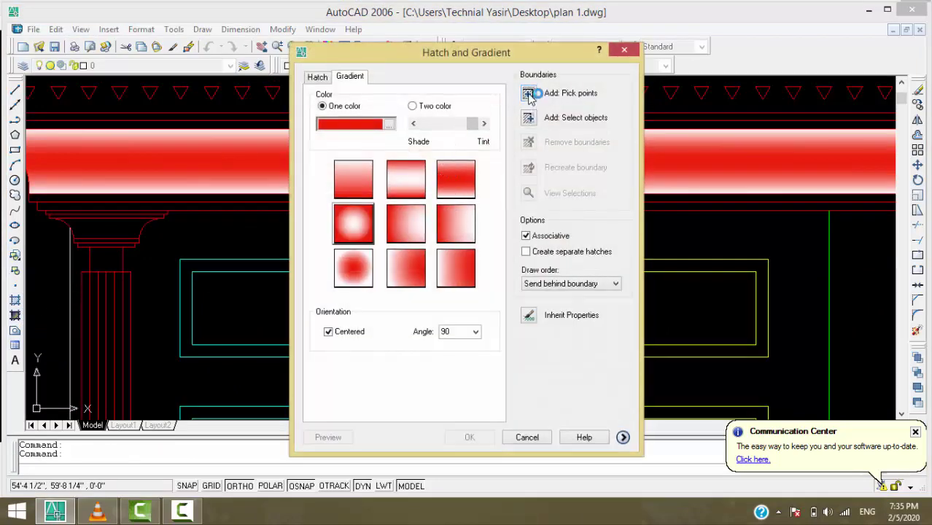
{"action": "left_click", "coordinate": [528, 94]}
{"action": "left_click", "coordinate": [518, 226]}
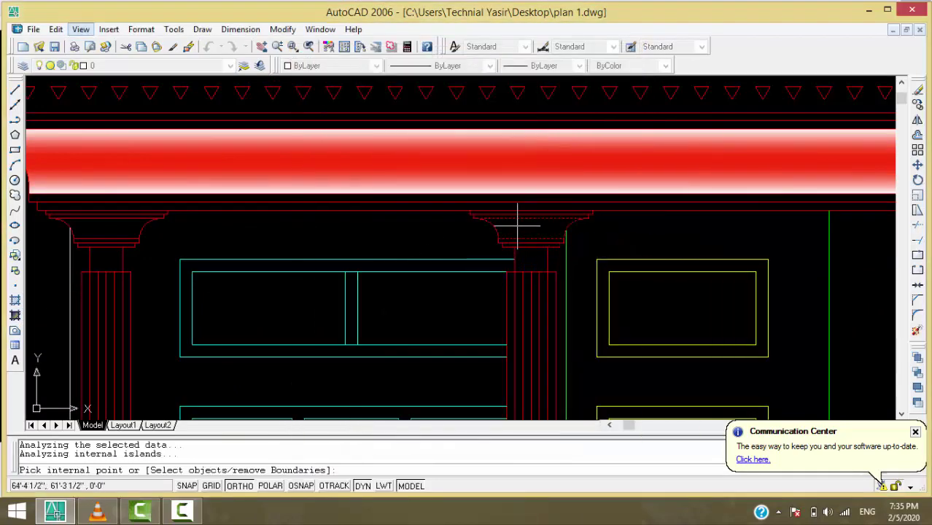
{"action": "key", "text": "Return"}
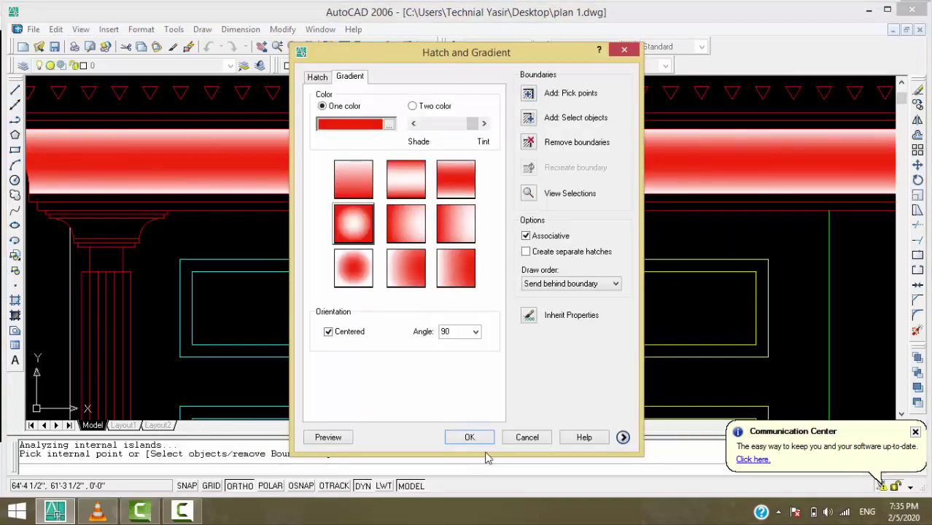
{"action": "left_click", "coordinate": [469, 437]}
{"action": "scroll", "coordinate": [372, 284], "scroll_direction": "up", "scroll_amount": 2}
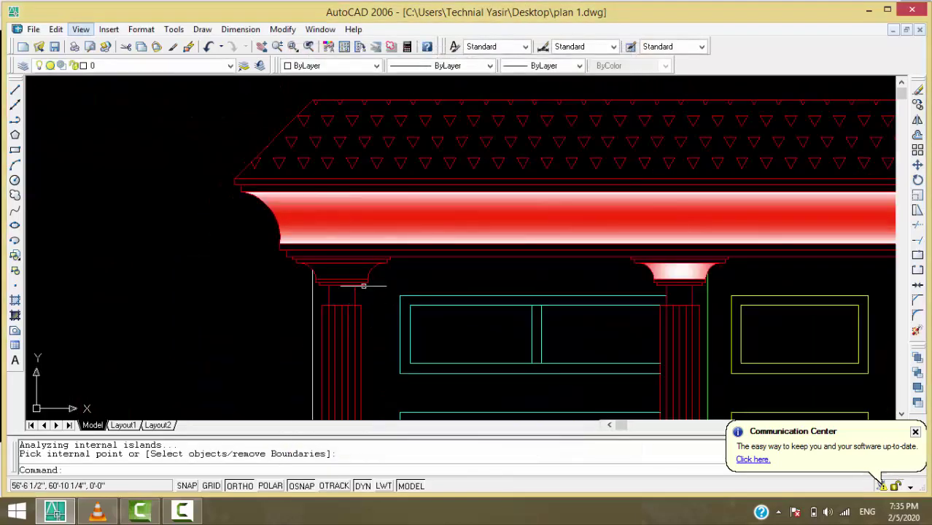
{"action": "scroll", "coordinate": [356, 274], "scroll_direction": "up", "scroll_amount": 2}
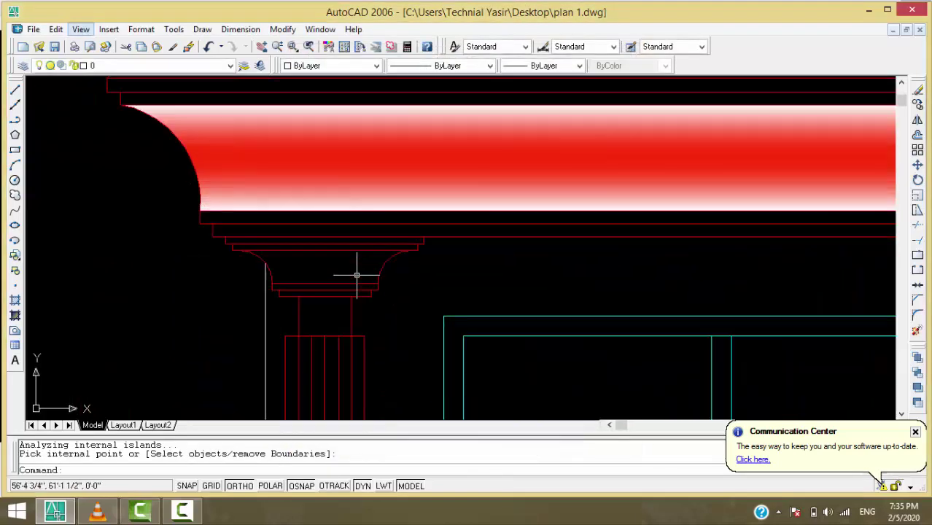
- Select the inside of the leftmost column capital for another red gradient fill
{"action": "left_click", "coordinate": [14, 315]}
{"action": "left_click", "coordinate": [540, 92]}
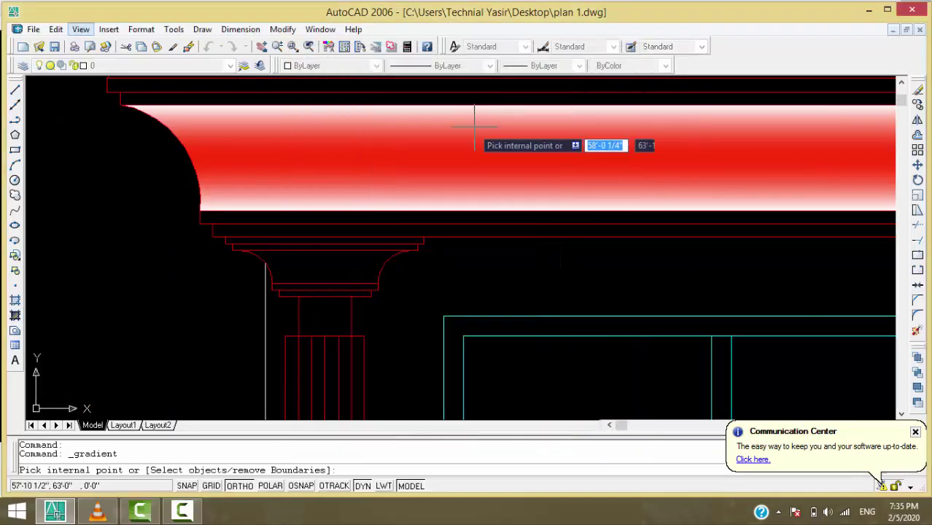
{"action": "left_click", "coordinate": [333, 256]}
{"action": "key", "text": "Return"}
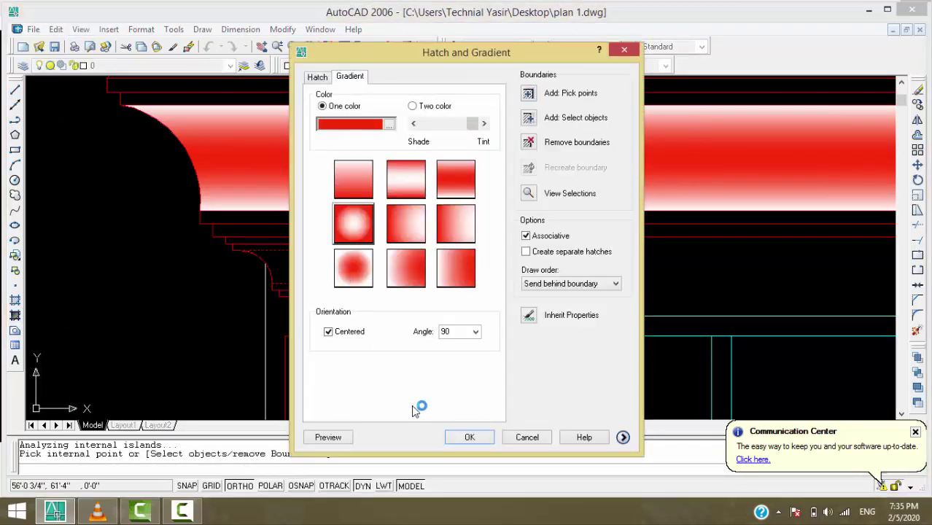
{"action": "scroll", "coordinate": [333, 260], "scroll_direction": "down", "scroll_amount": 2}
{"action": "scroll", "coordinate": [334, 260], "scroll_direction": "down", "scroll_amount": 2}
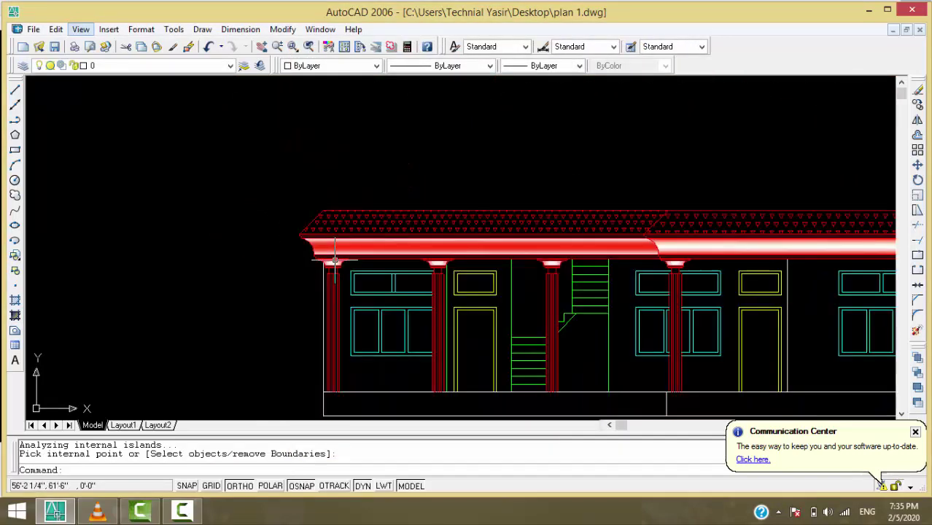
{"action": "scroll", "coordinate": [372, 292], "scroll_direction": "up", "scroll_amount": 2}
{"action": "scroll", "coordinate": [339, 271], "scroll_direction": "up", "scroll_amount": 2}
{"action": "scroll", "coordinate": [312, 260], "scroll_direction": "up", "scroll_amount": 1}
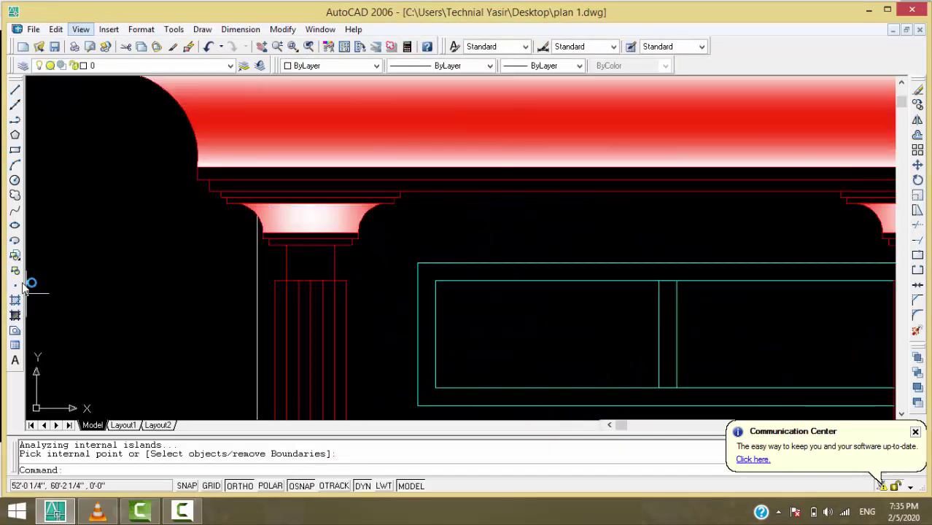
- Preview a linear red gradient, lightest through the middle at angle 0, on the column neck
{"action": "left_click", "coordinate": [16, 316]}
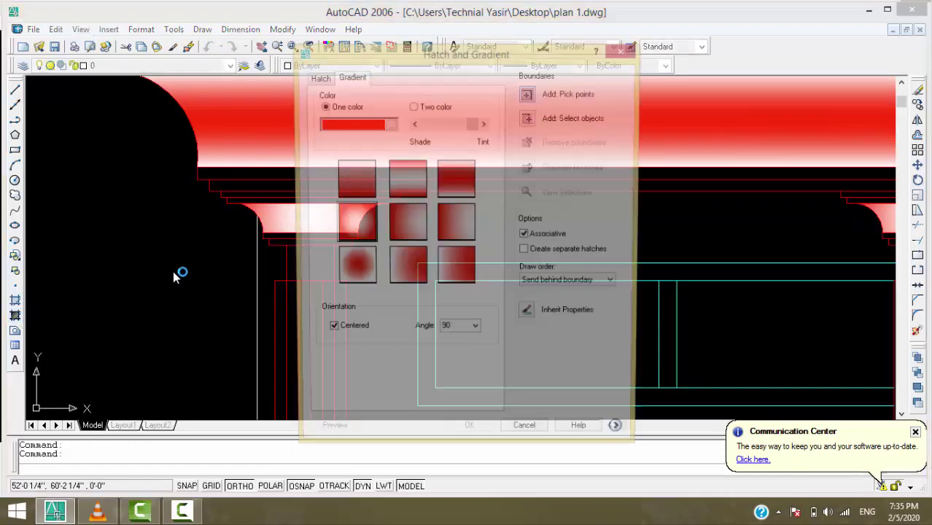
{"action": "left_click", "coordinate": [455, 180]}
{"action": "type", "text": "0"}
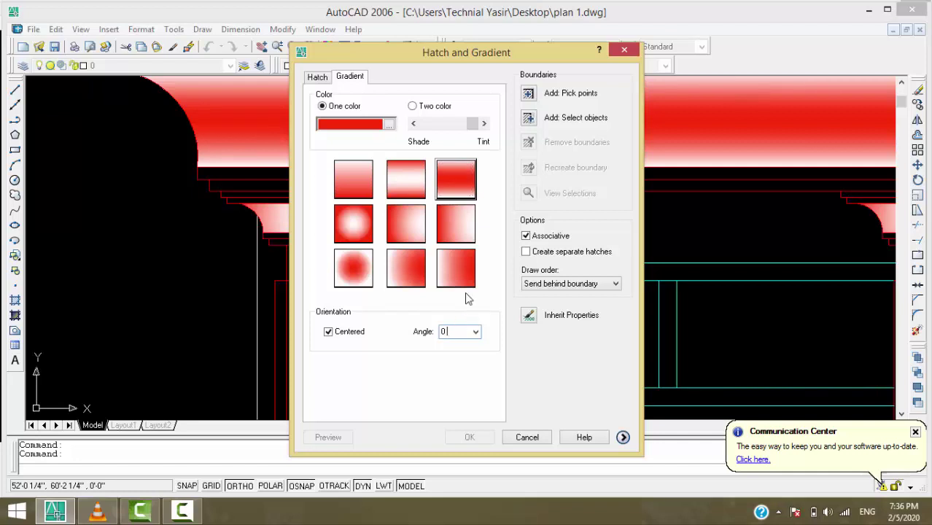
{"action": "left_click", "coordinate": [453, 195]}
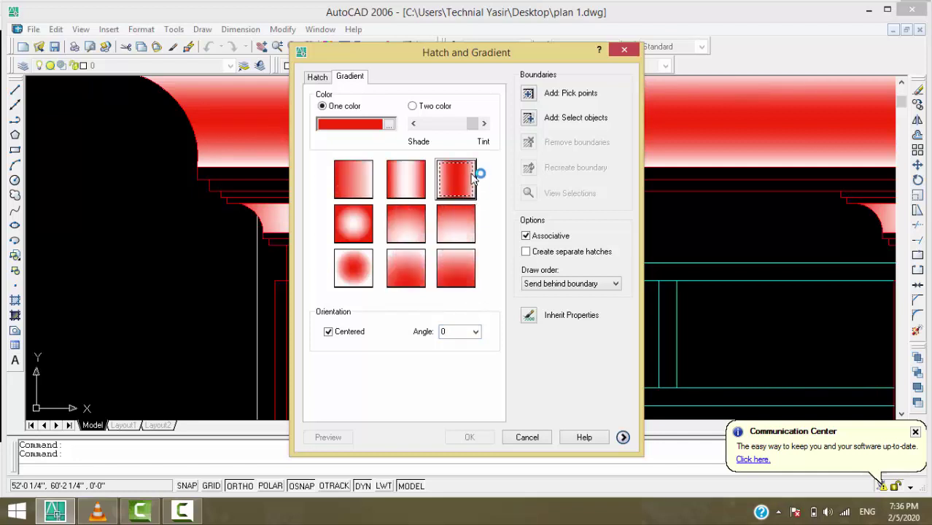
{"action": "left_click", "coordinate": [403, 173]}
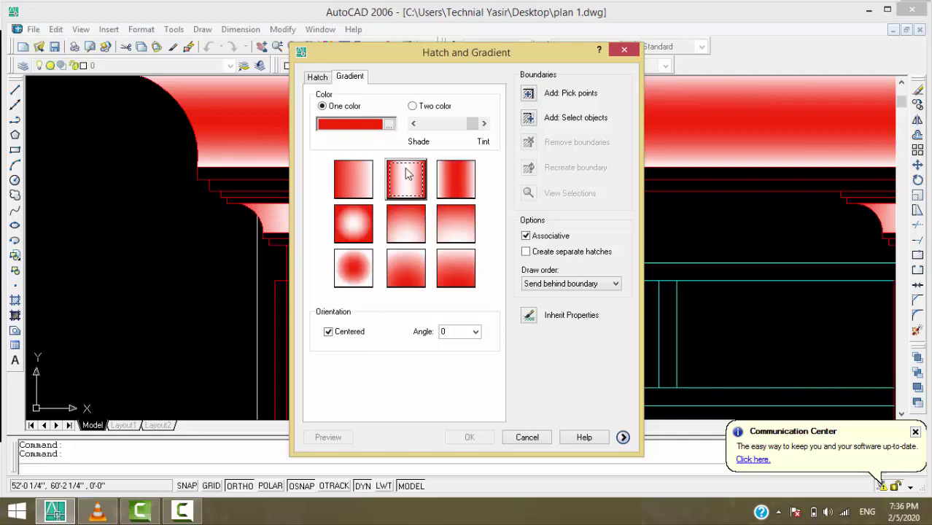
{"action": "left_click", "coordinate": [529, 92]}
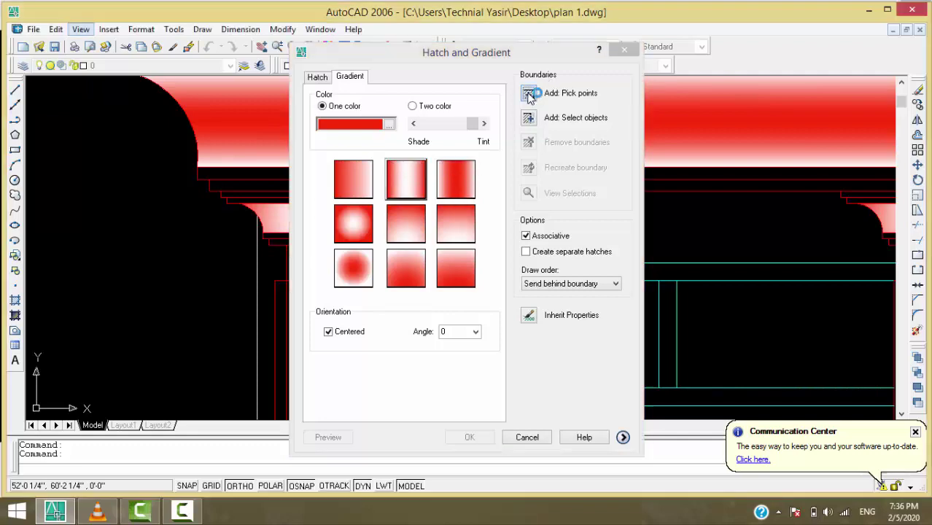
{"action": "left_click", "coordinate": [319, 256]}
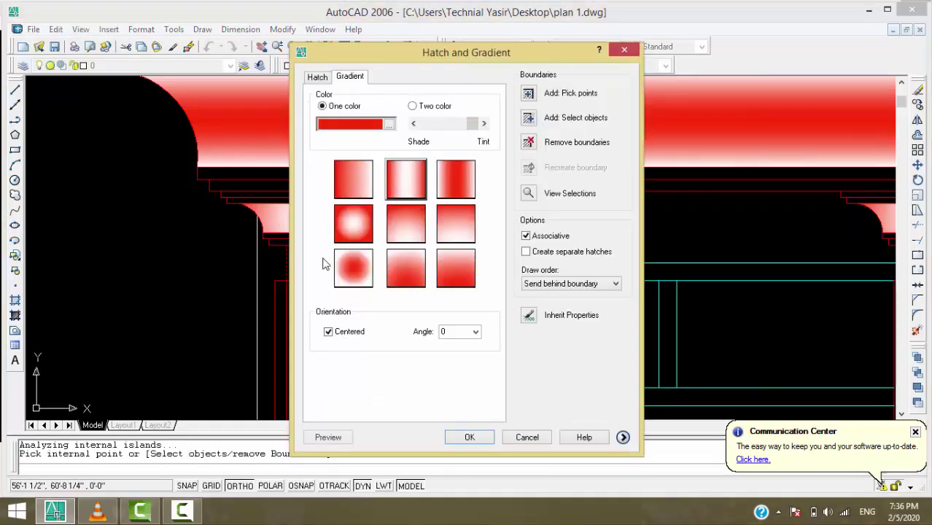
{"action": "left_click", "coordinate": [332, 436]}
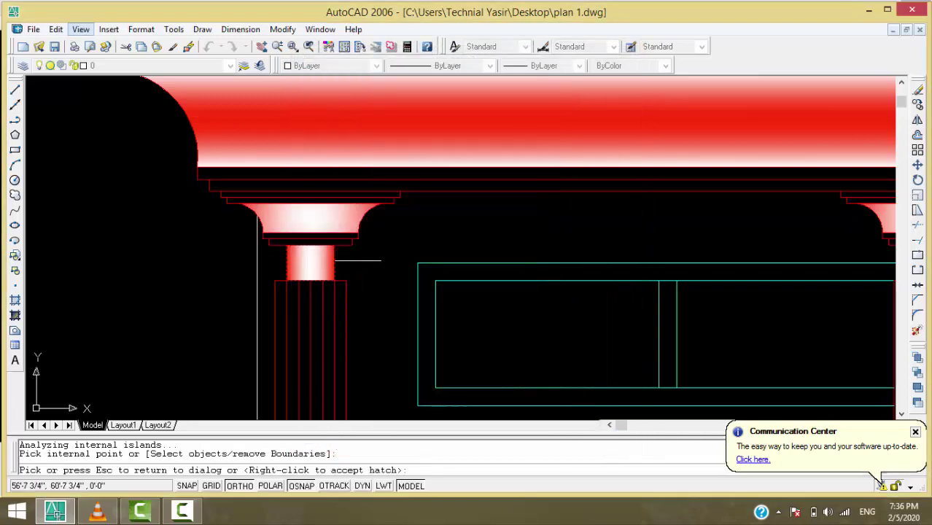
{"action": "scroll", "coordinate": [357, 259], "scroll_direction": "down", "scroll_amount": 2}
{"action": "scroll", "coordinate": [357, 261], "scroll_direction": "down", "scroll_amount": 1}
{"action": "scroll", "coordinate": [522, 256], "scroll_direction": "up", "scroll_amount": 3}
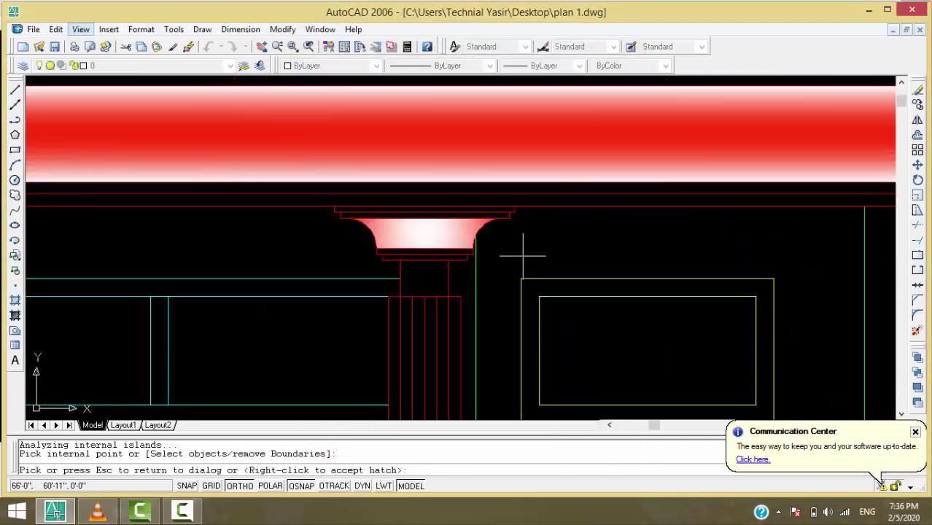
- Accept the capital fill, then fill the column neck with the light-centre-band red gradient
{"action": "left_click", "coordinate": [522, 255]}
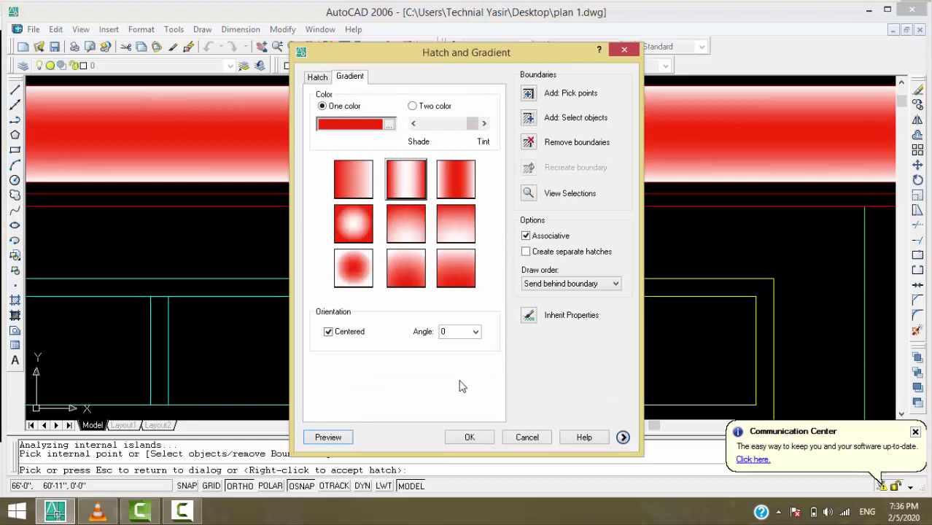
{"action": "left_click", "coordinate": [468, 437]}
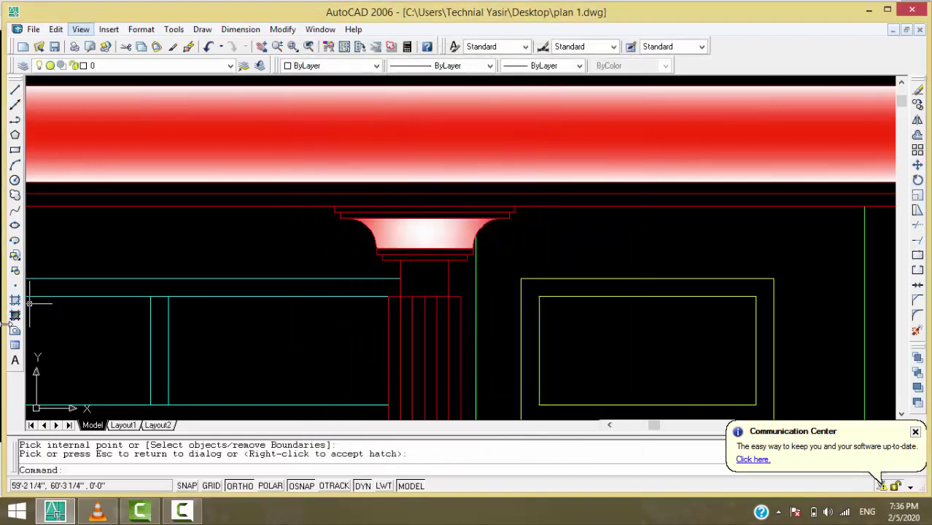
{"action": "left_click", "coordinate": [15, 316]}
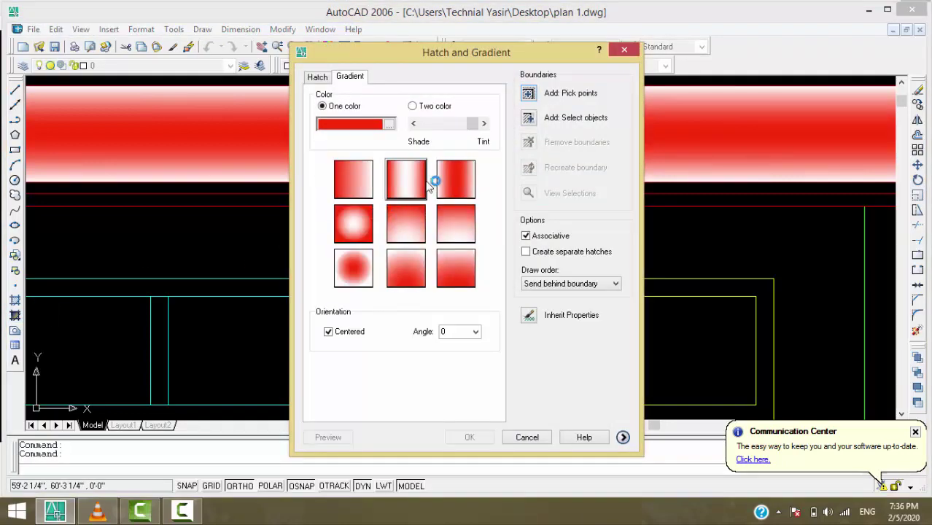
{"action": "left_click", "coordinate": [412, 181]}
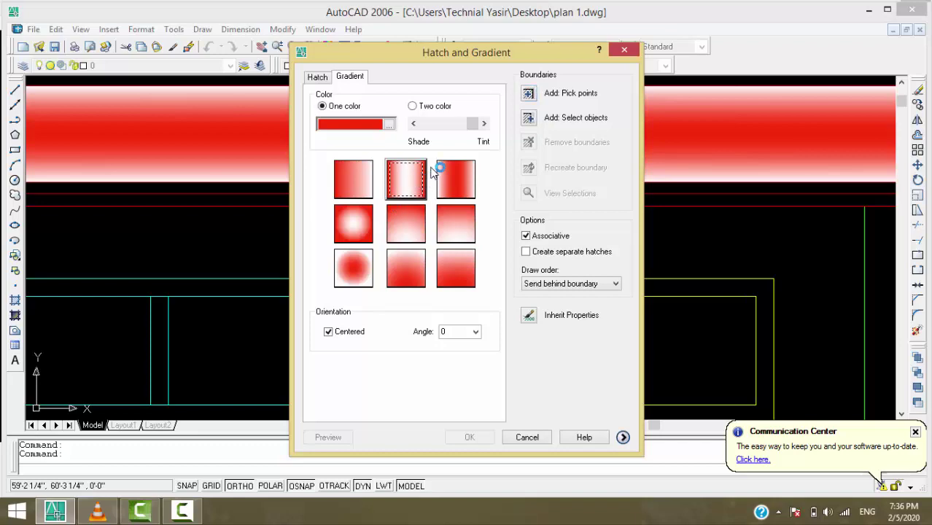
{"action": "left_click", "coordinate": [530, 95]}
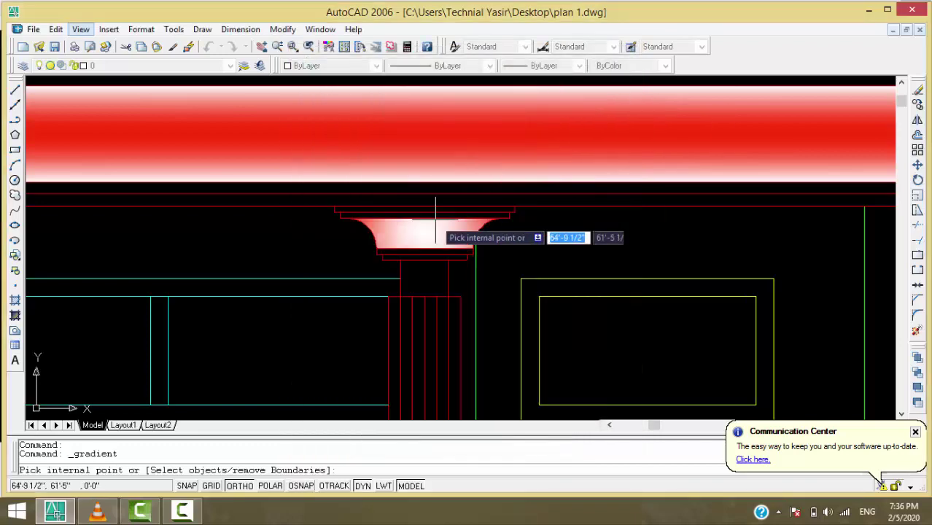
{"action": "left_click", "coordinate": [421, 265]}
{"action": "key", "text": "Return"}
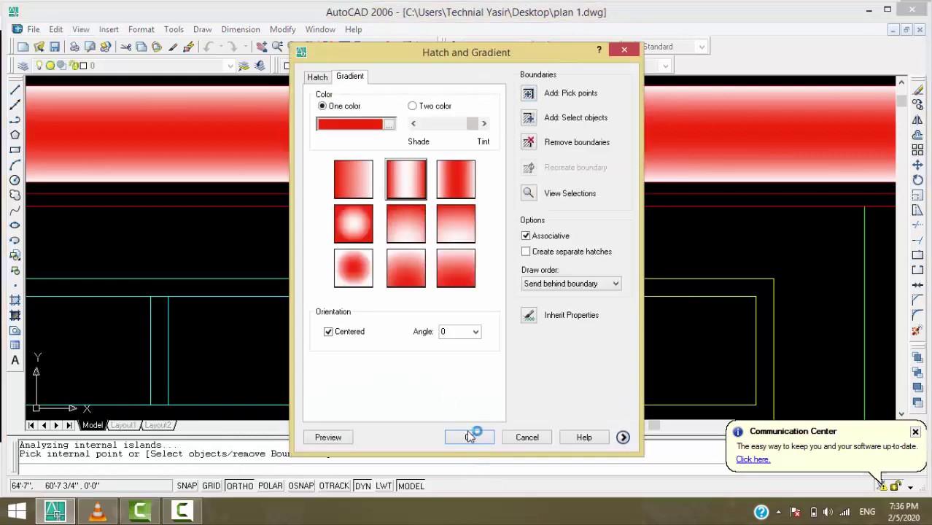
{"action": "left_click", "coordinate": [471, 437]}
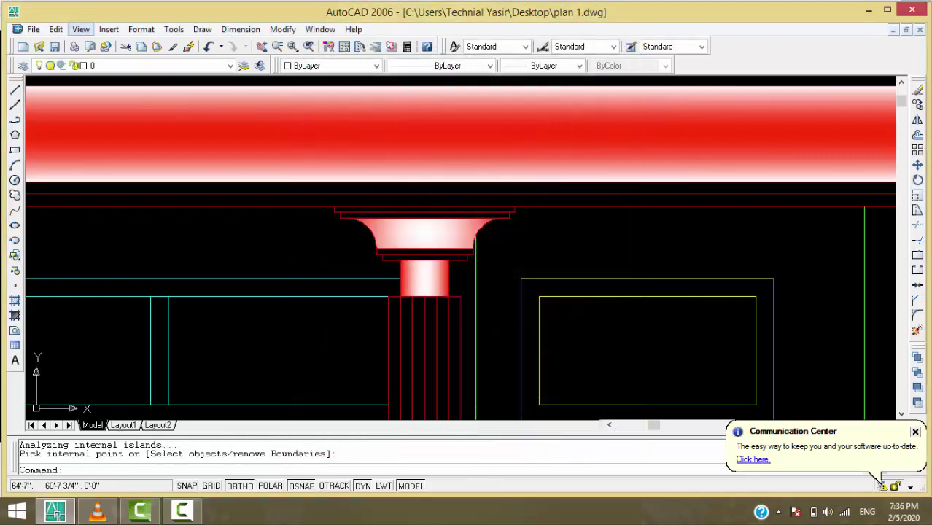
- Fill the next column's capital with the red gradient
{"action": "left_click", "coordinate": [18, 314]}
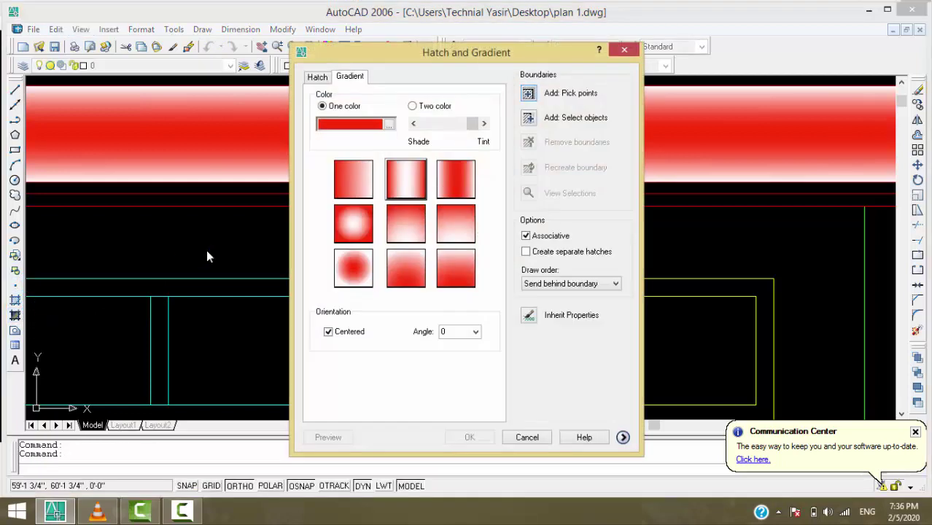
{"action": "left_click", "coordinate": [530, 94]}
{"action": "scroll", "coordinate": [320, 201], "scroll_direction": "down", "scroll_amount": 2}
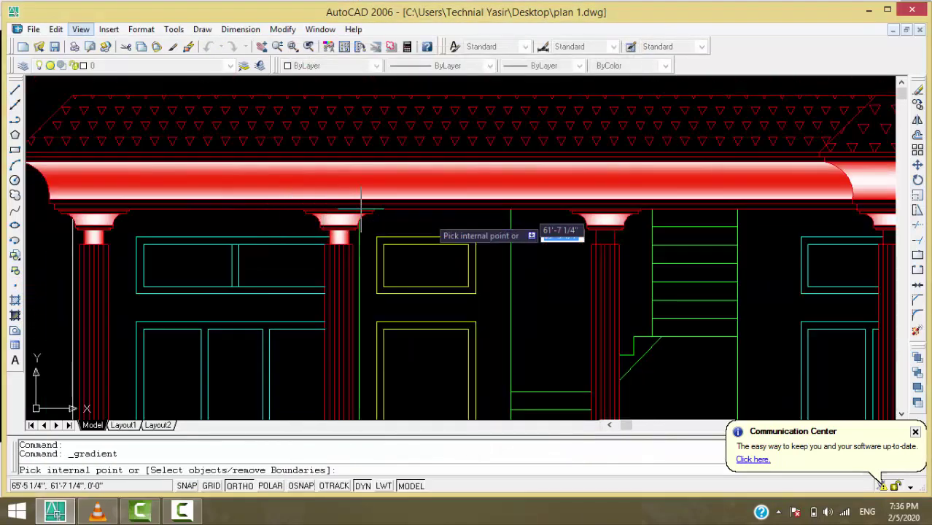
{"action": "scroll", "coordinate": [643, 238], "scroll_direction": "up", "scroll_amount": 2}
{"action": "left_click", "coordinate": [505, 239]}
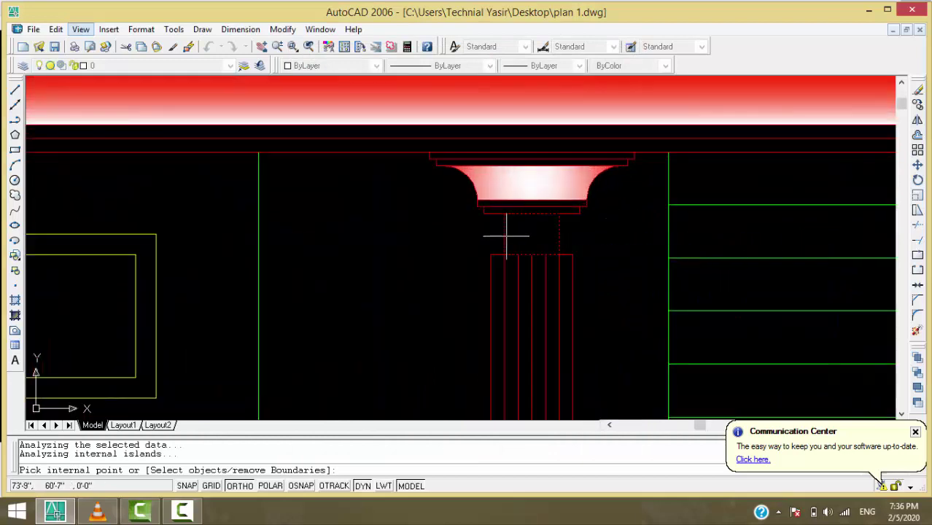
{"action": "key", "text": "Return"}
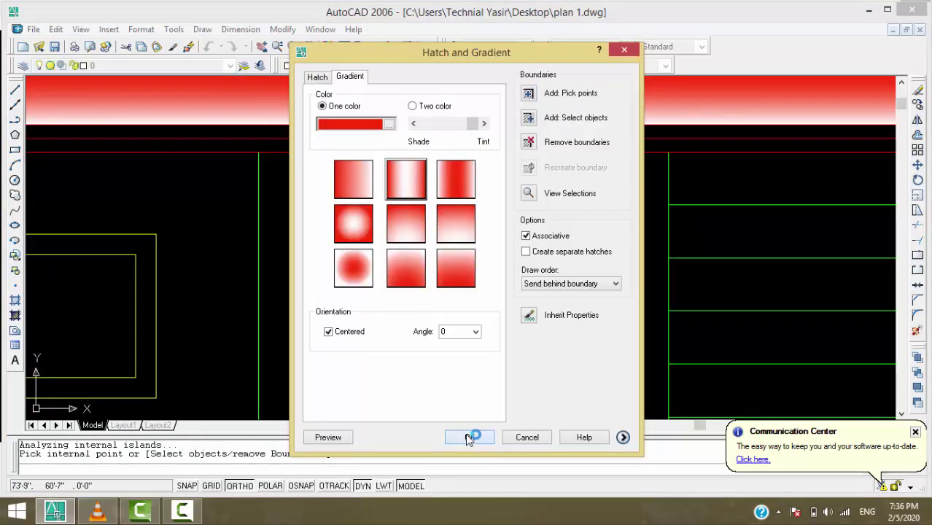
{"action": "left_click", "coordinate": [469, 437]}
- Fill the rightmost column neck with the red middle-lightest gradient
{"action": "scroll", "coordinate": [371, 343], "scroll_direction": "down", "scroll_amount": 2}
{"action": "scroll", "coordinate": [681, 333], "scroll_direction": "up", "scroll_amount": 2}
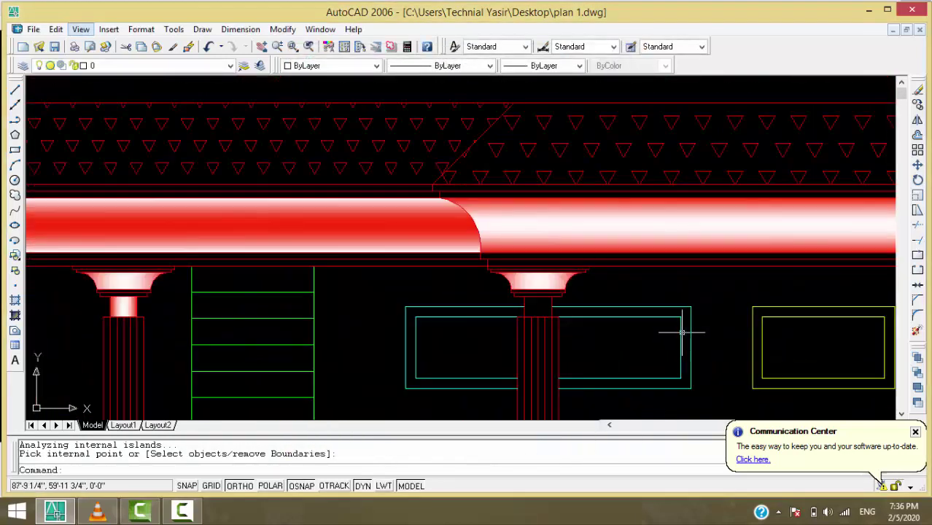
{"action": "scroll", "coordinate": [682, 333], "scroll_direction": "up", "scroll_amount": 2}
{"action": "left_click", "coordinate": [14, 315]}
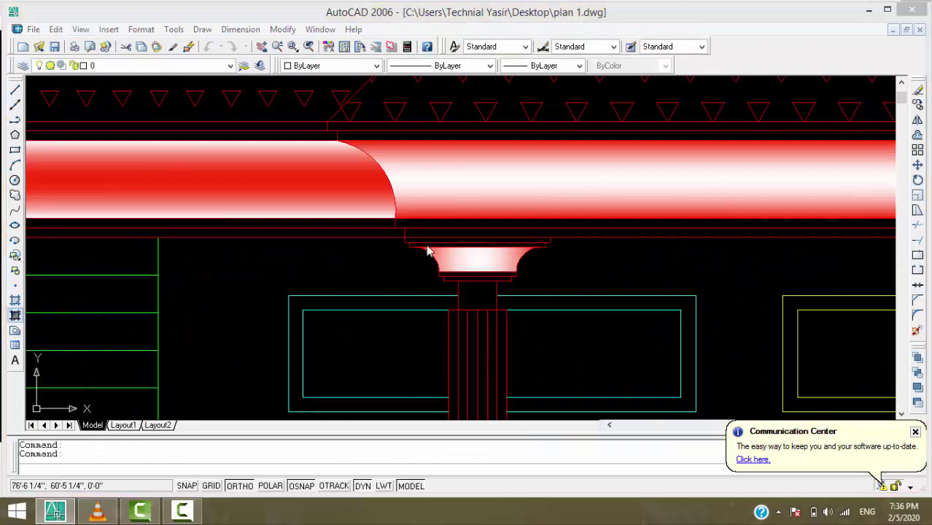
{"action": "left_click", "coordinate": [530, 97]}
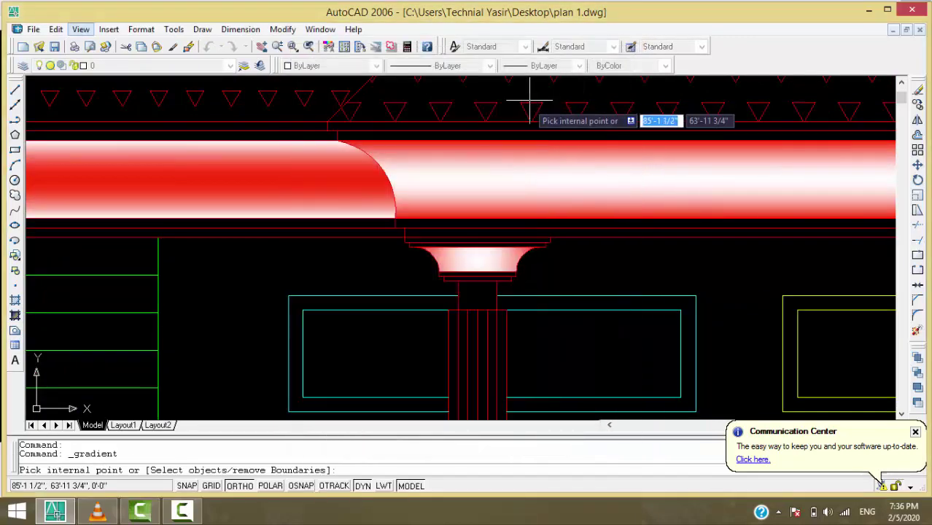
{"action": "key", "text": "Return"}
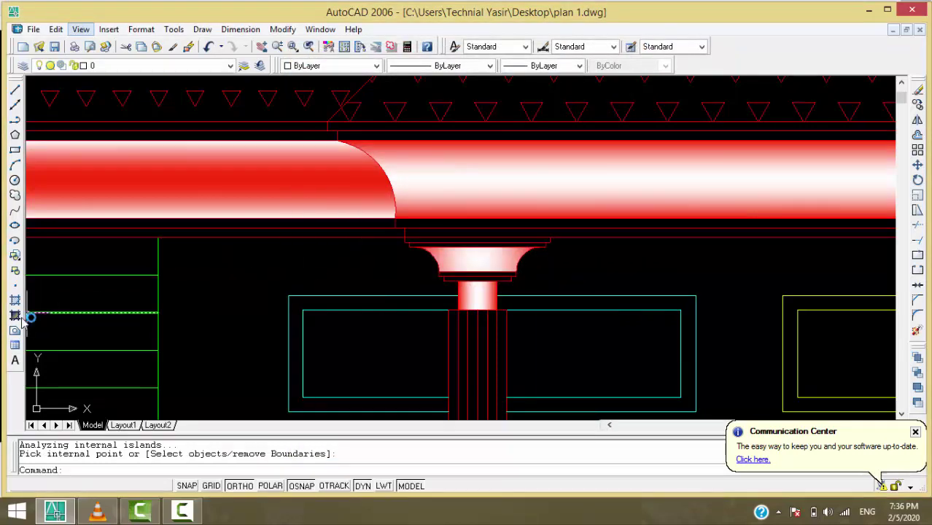
{"action": "left_click", "coordinate": [15, 315]}
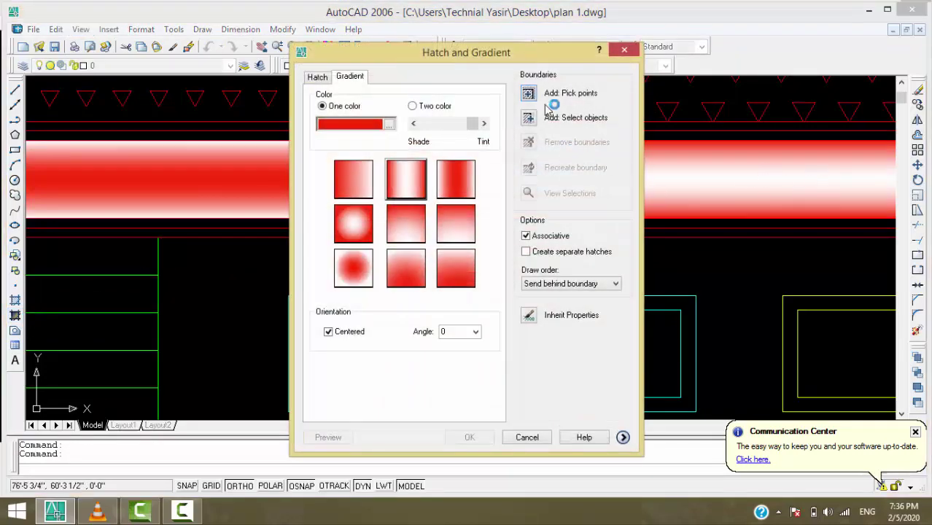
{"action": "left_click", "coordinate": [530, 96]}
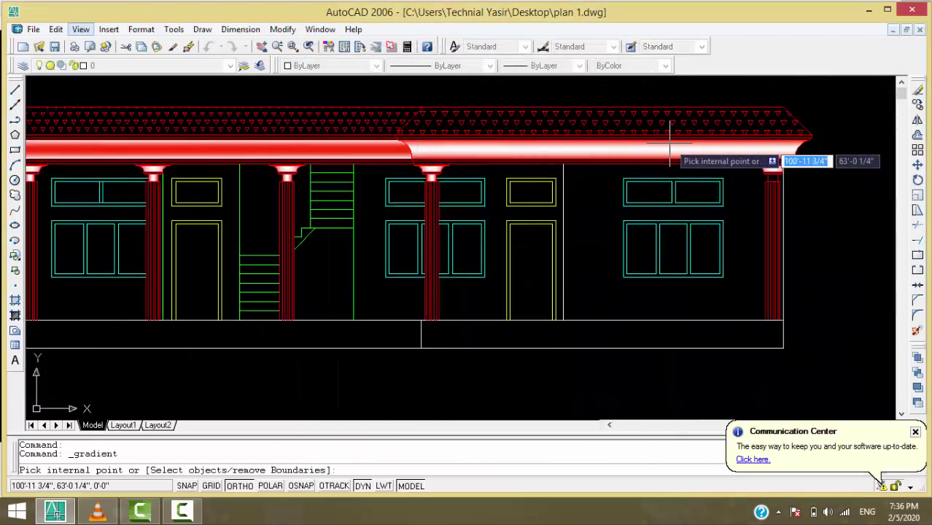
{"action": "scroll", "coordinate": [820, 181], "scroll_direction": "up", "scroll_amount": 3}
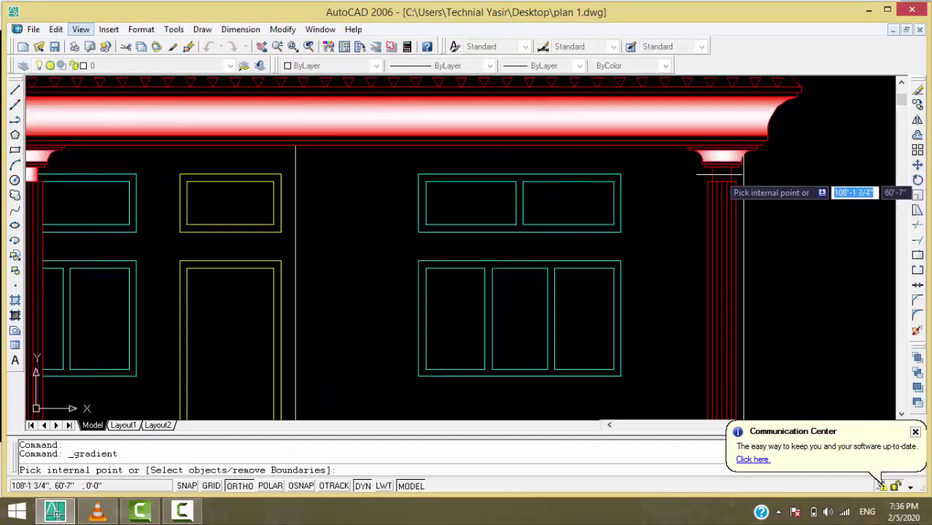
{"action": "left_click", "coordinate": [721, 173]}
{"action": "key", "text": "Return"}
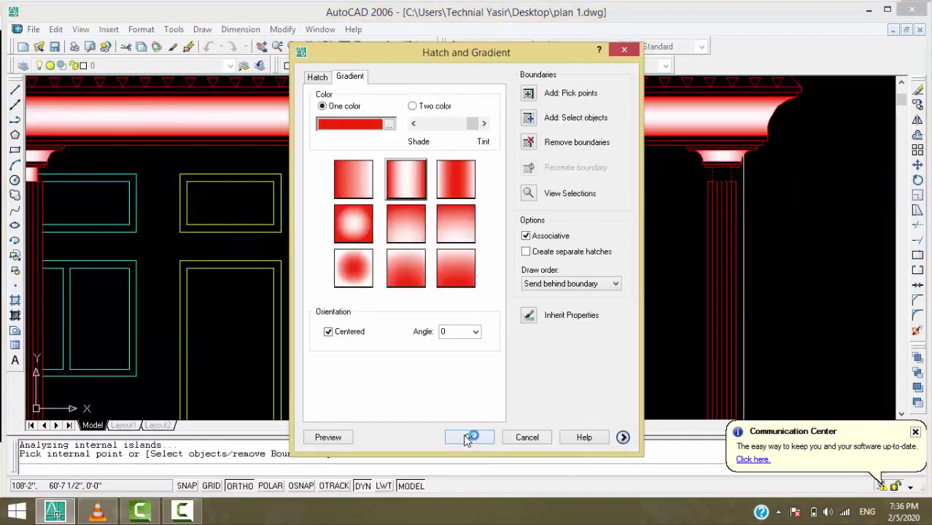
{"action": "scroll", "coordinate": [814, 240], "scroll_direction": "down", "scroll_amount": 3}
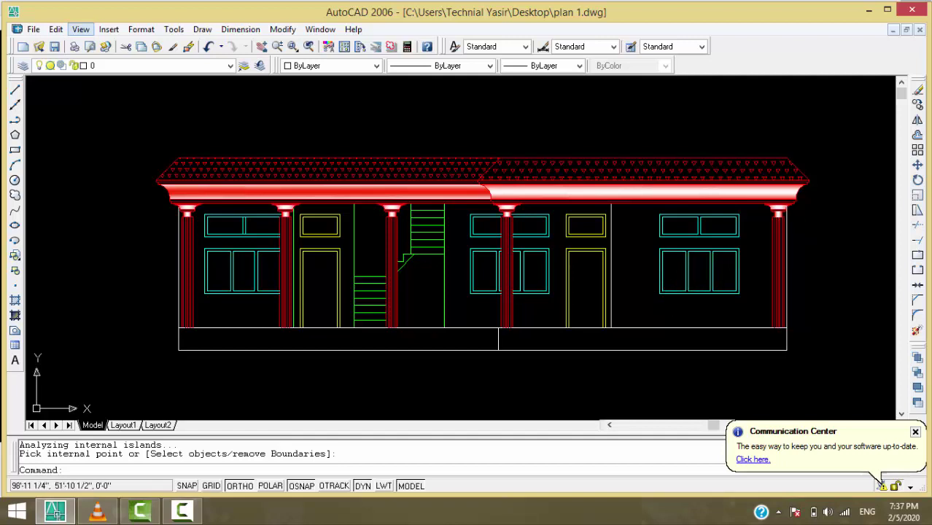
- Inspect the finished facade and quick-save plan 1.dwg
{"action": "scroll", "coordinate": [759, 221], "scroll_direction": "up", "scroll_amount": 3}
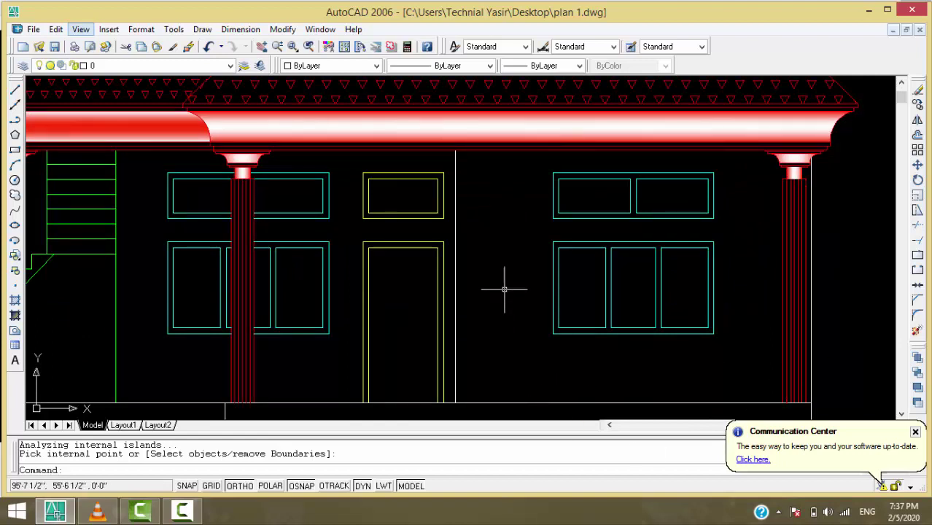
{"action": "scroll", "coordinate": [513, 274], "scroll_direction": "down", "scroll_amount": 2}
{"action": "scroll", "coordinate": [513, 273], "scroll_direction": "down", "scroll_amount": 2}
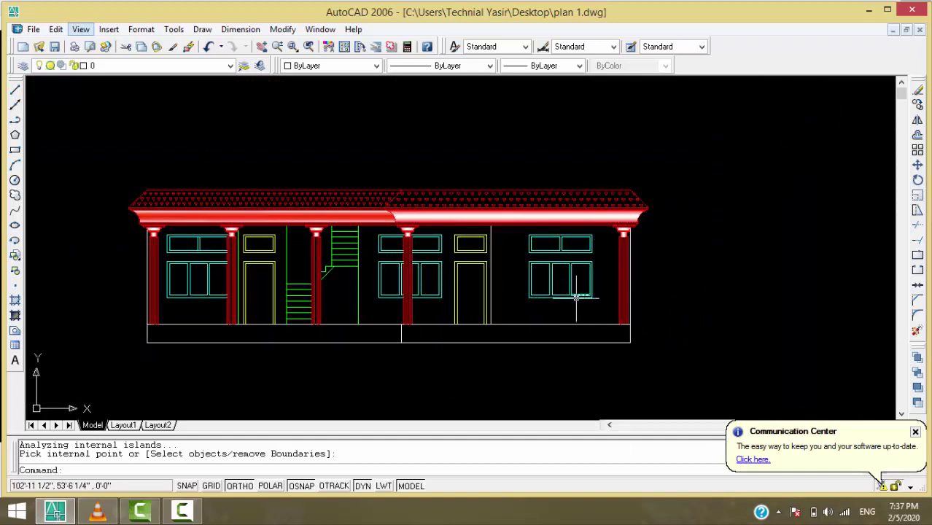
{"action": "scroll", "coordinate": [524, 312], "scroll_direction": "up", "scroll_amount": 2}
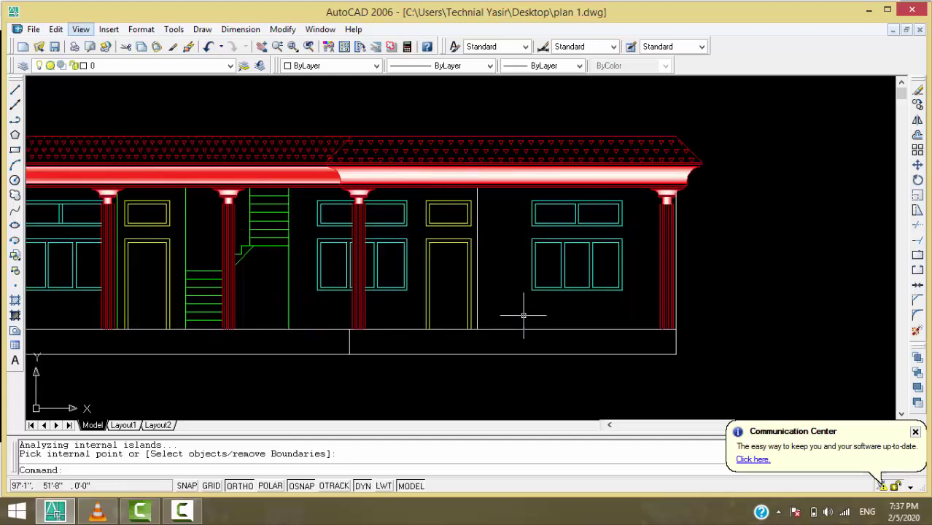
{"action": "scroll", "coordinate": [522, 314], "scroll_direction": "down", "scroll_amount": 3}
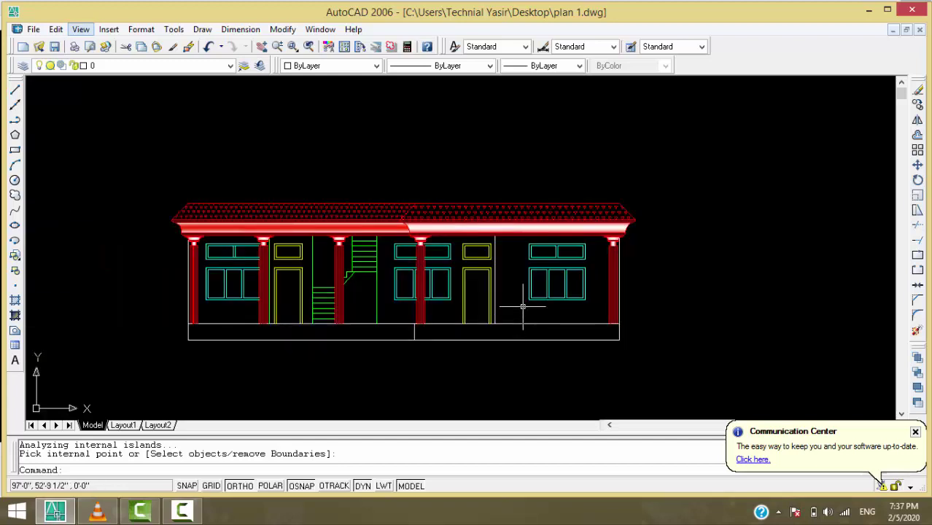
{"action": "left_click", "coordinate": [56, 47]}
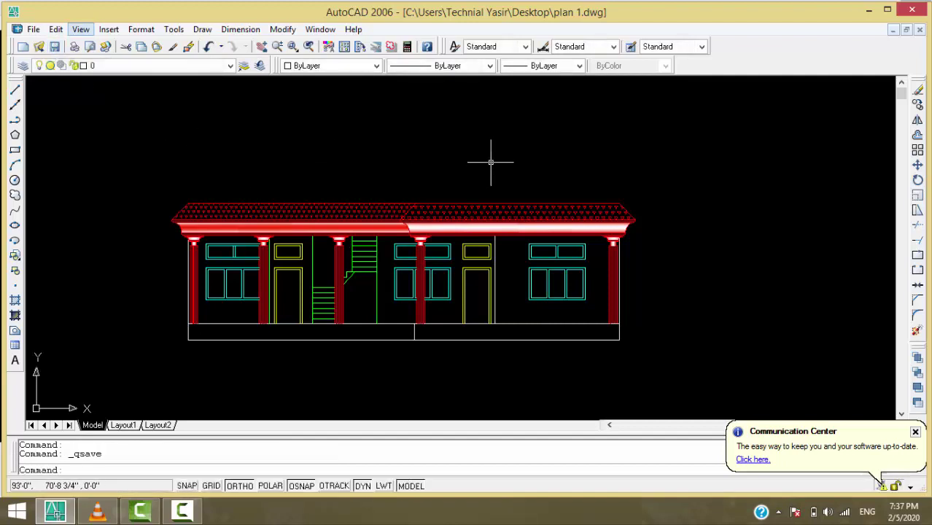
{"action": "scroll", "coordinate": [531, 258], "scroll_direction": "up", "scroll_amount": 2}
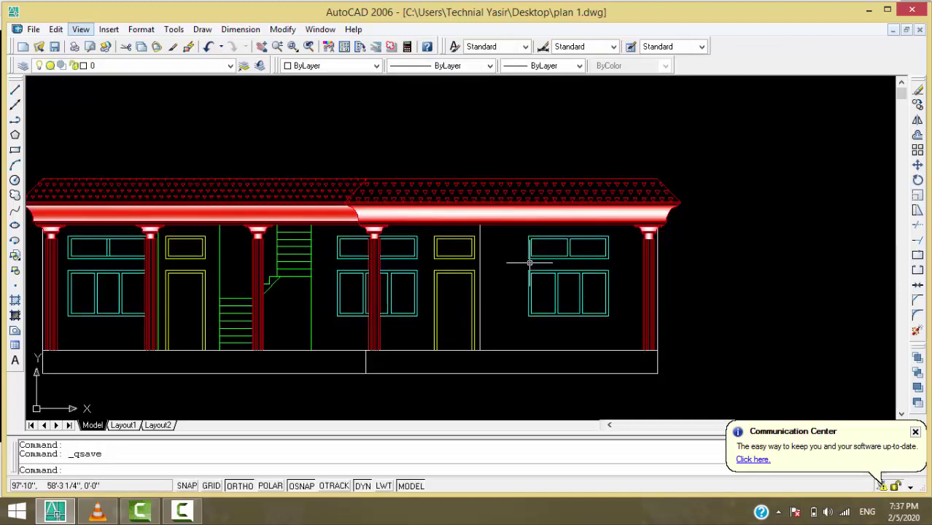